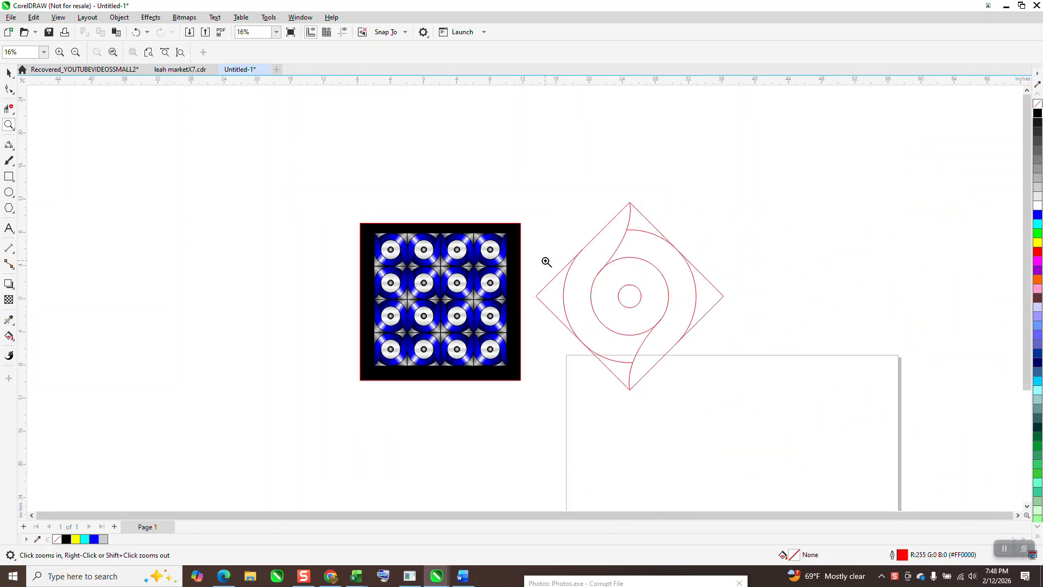
# Step: Move the finished red diamond-and-circles line drawing up, clear of the page
pyautogui.scroll(-1, 546, 262)
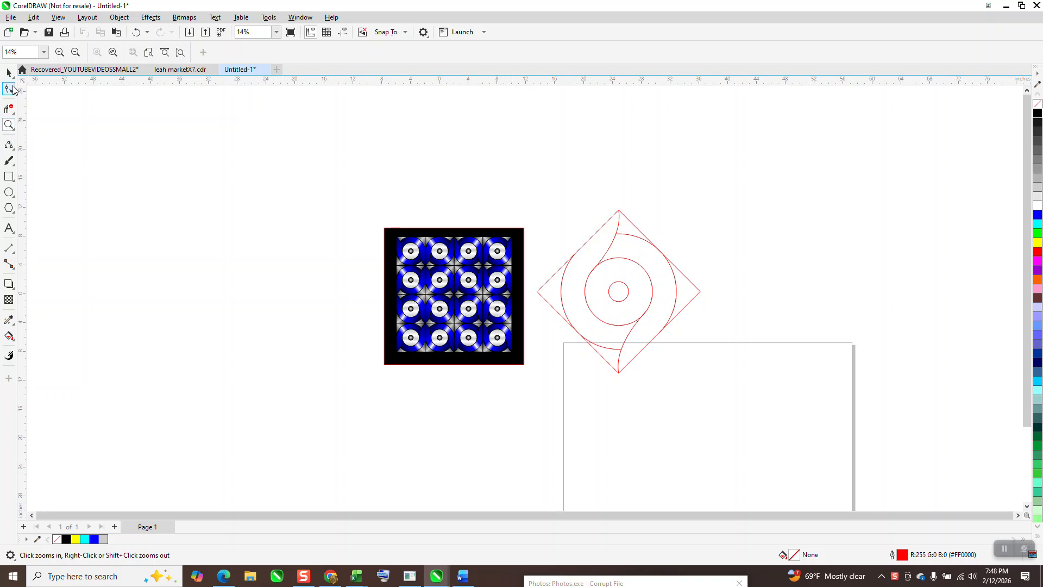
pyautogui.click(11, 75)
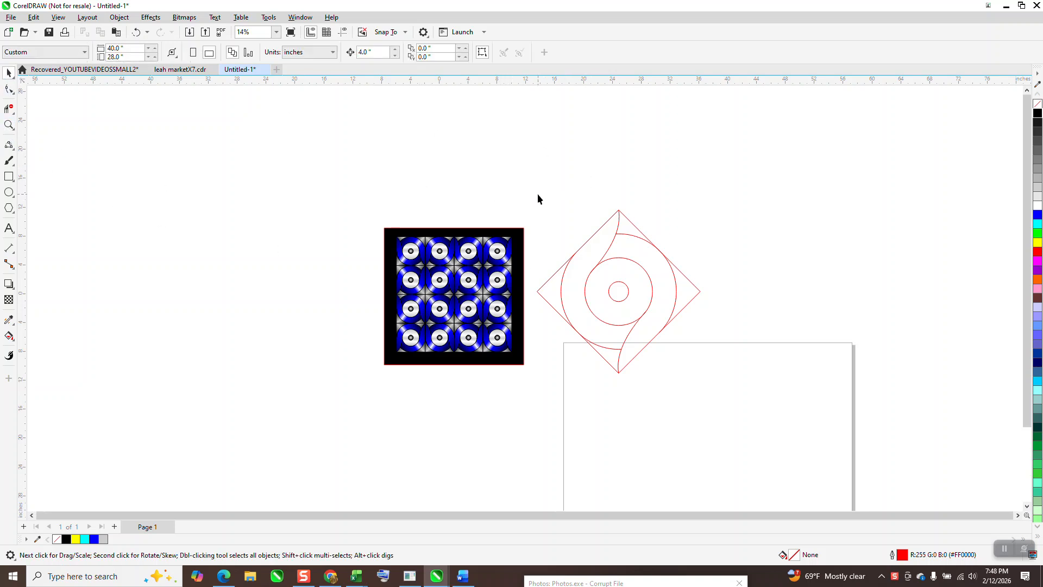
pyautogui.moveTo(647, 382); pyautogui.dragTo(649, 382)
pyautogui.moveTo(624, 293); pyautogui.dragTo(631, 218)
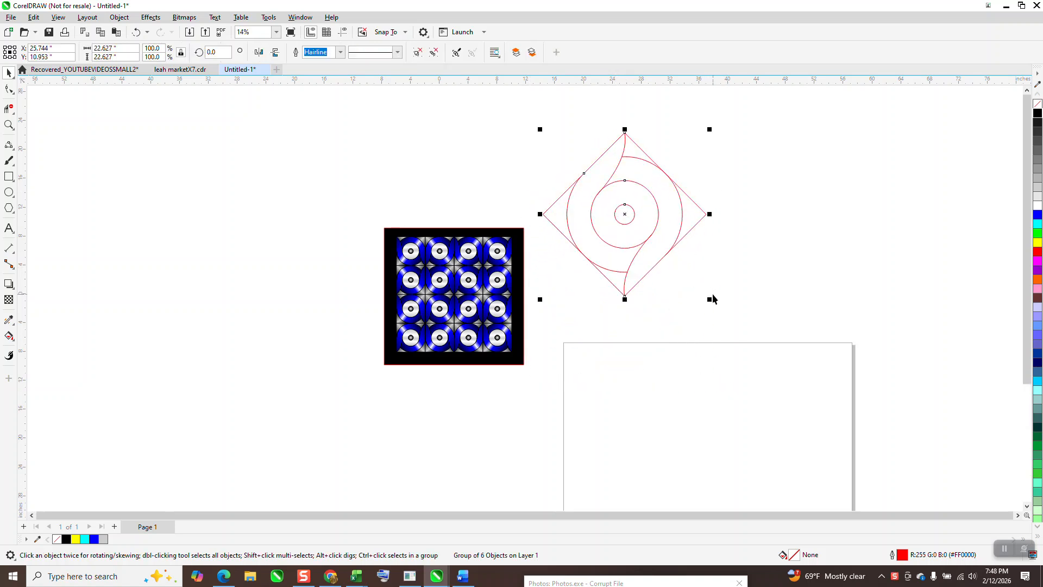
# Step: Draw a square on the page and set its width and height to 16 inches
pyautogui.scroll(-1, 699, 301)
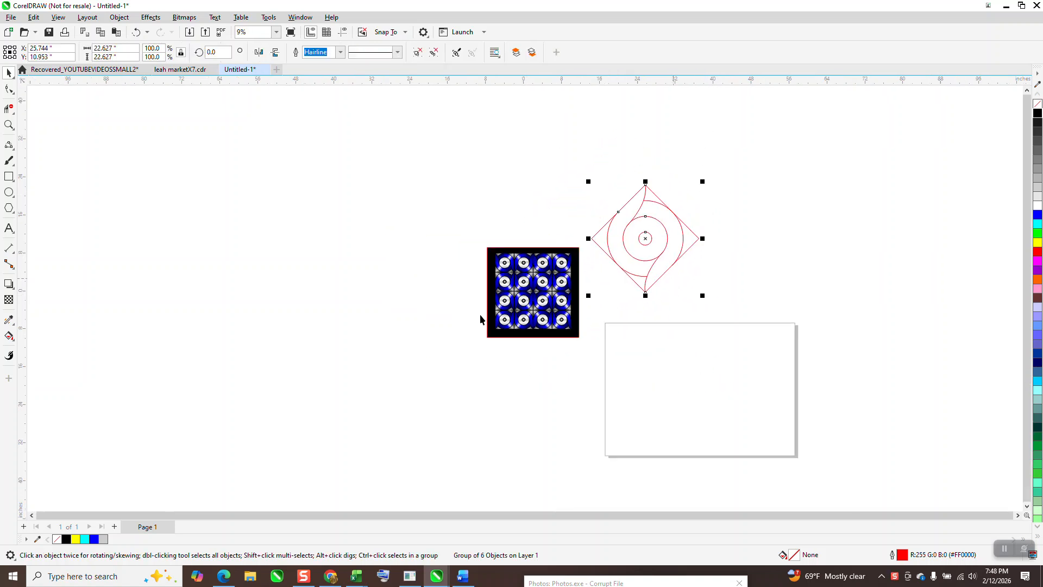
pyautogui.click(8, 176)
pyautogui.moveTo(755, 357); pyautogui.dragTo(673, 414)
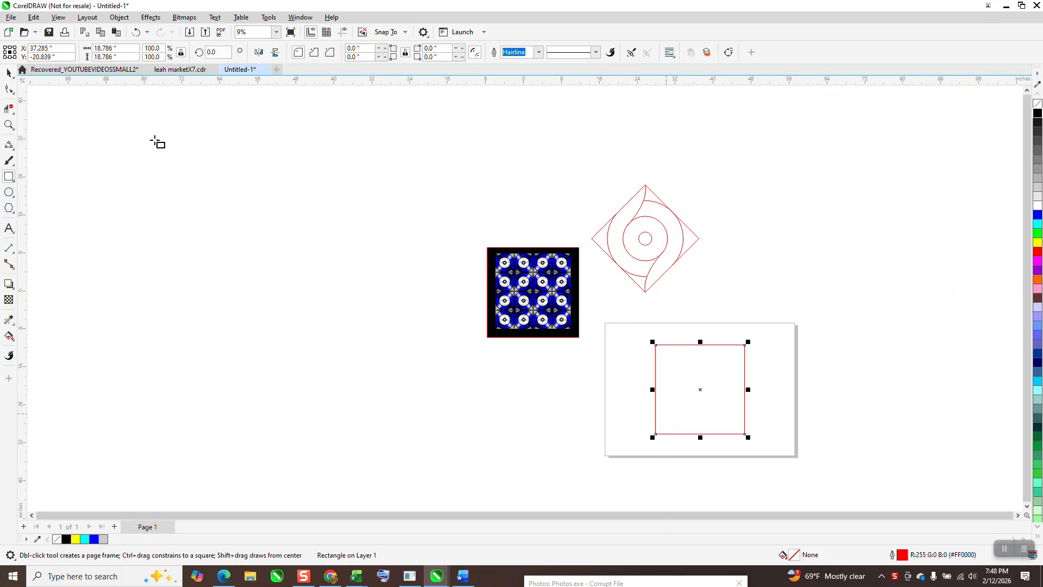
pyautogui.click(111, 48)
pyautogui.write('16')
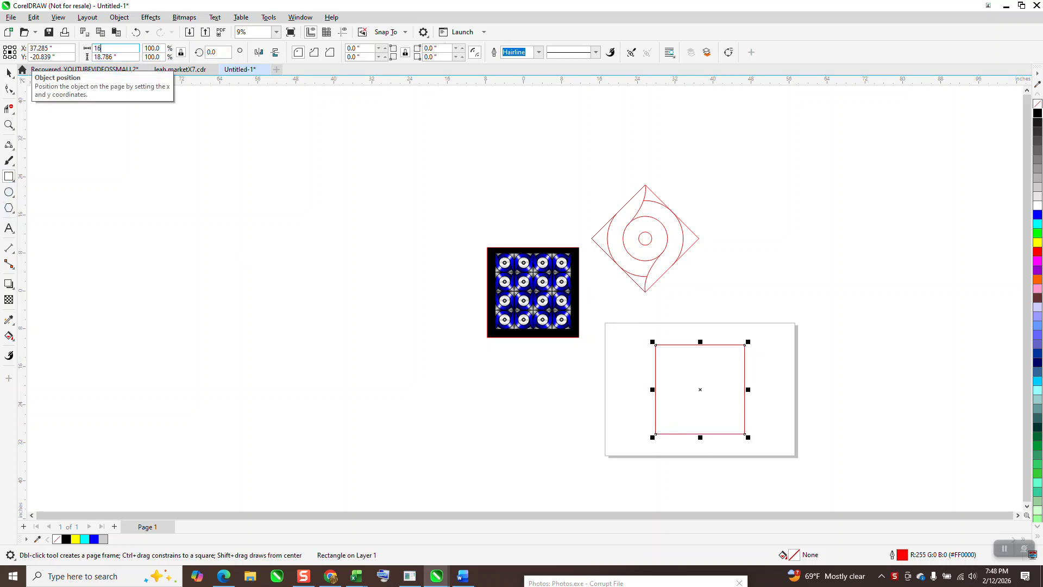
pyautogui.press('Return')
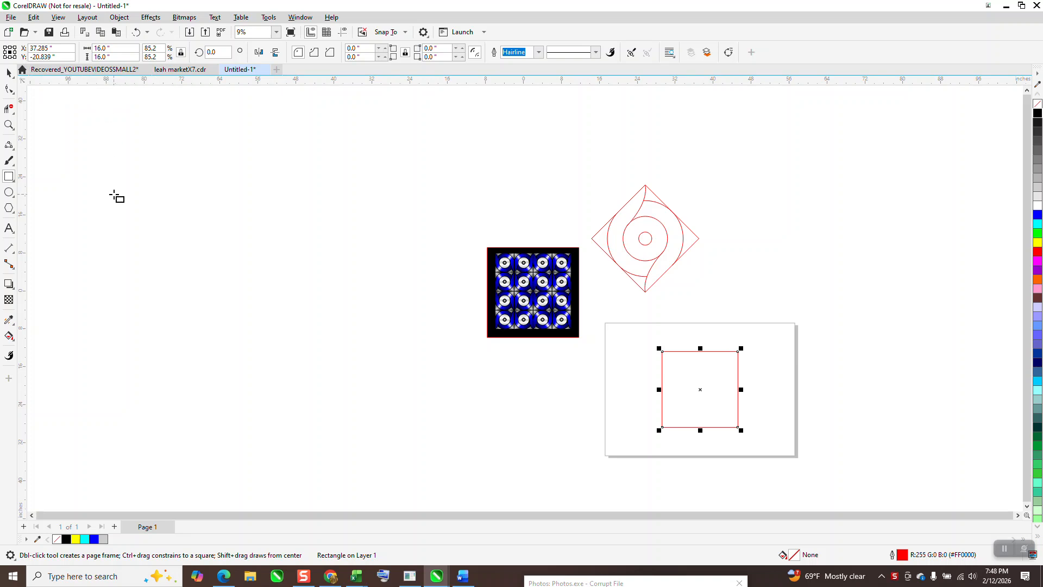
# Step: Rotate the square by 45 degrees into a diamond
pyautogui.click(9, 72)
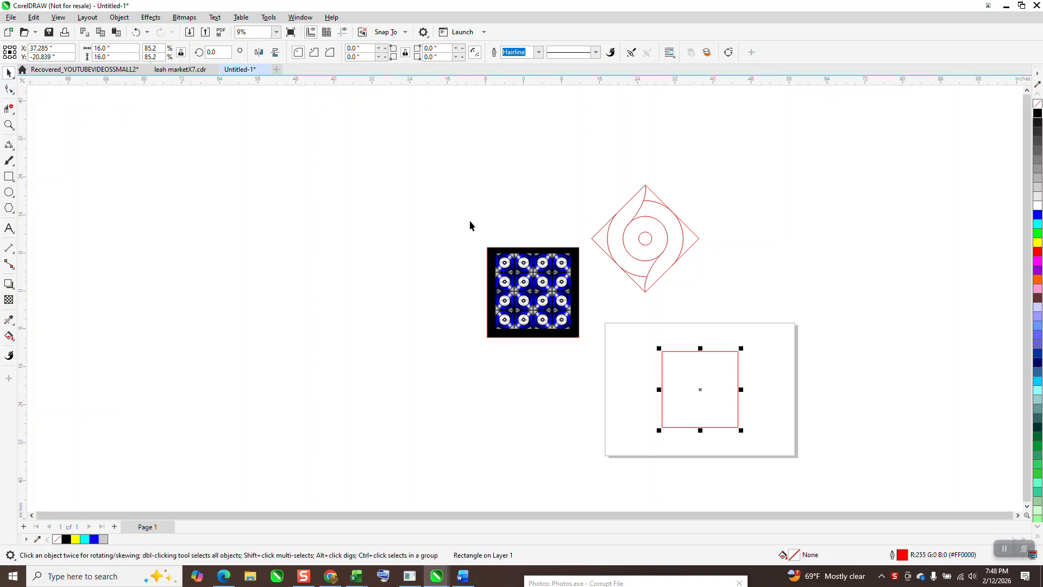
pyautogui.click(219, 52)
pyautogui.write('45')
pyautogui.press('Return')
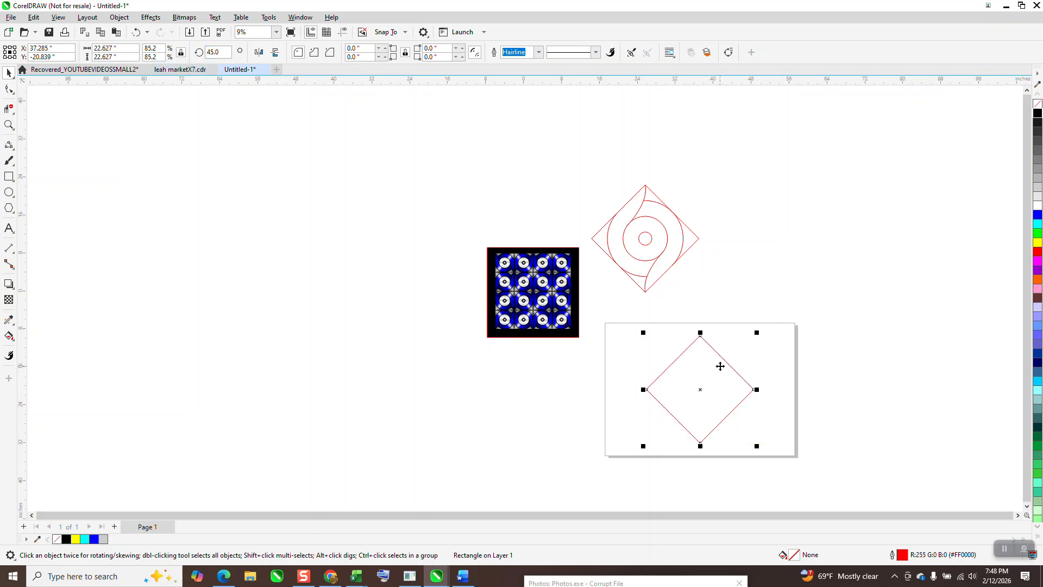
# Step: Draw a circle, set its diameter to 16 inches and centre it on the page inside the diamond
pyautogui.click(9, 192)
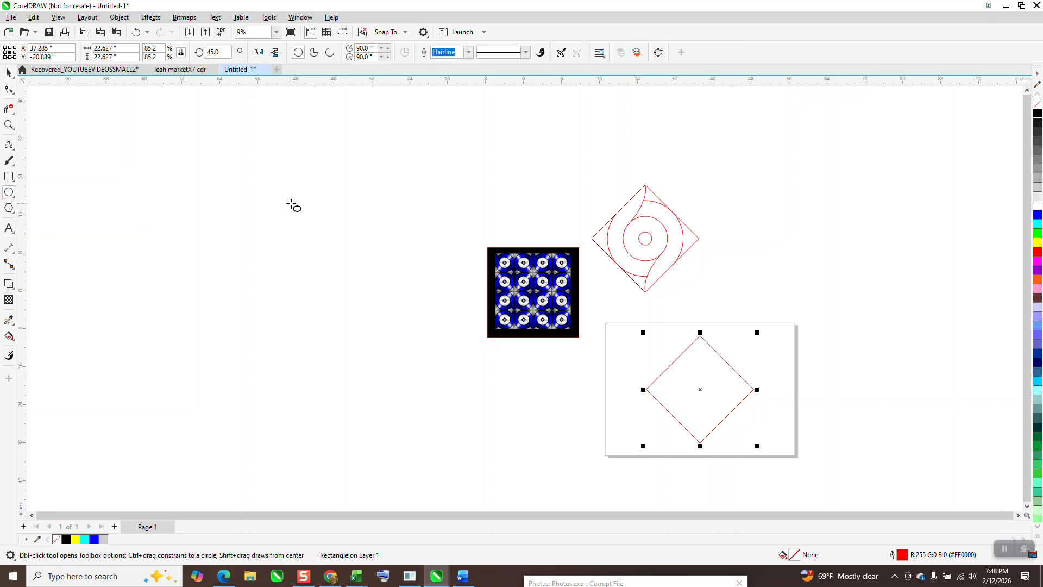
pyautogui.moveTo(315, 199); pyautogui.dragTo(215, 298)
pyautogui.moveTo(127, 49); pyautogui.dragTo(93, 49)
pyautogui.write('16')
pyautogui.press('Return')
pyautogui.press('p')
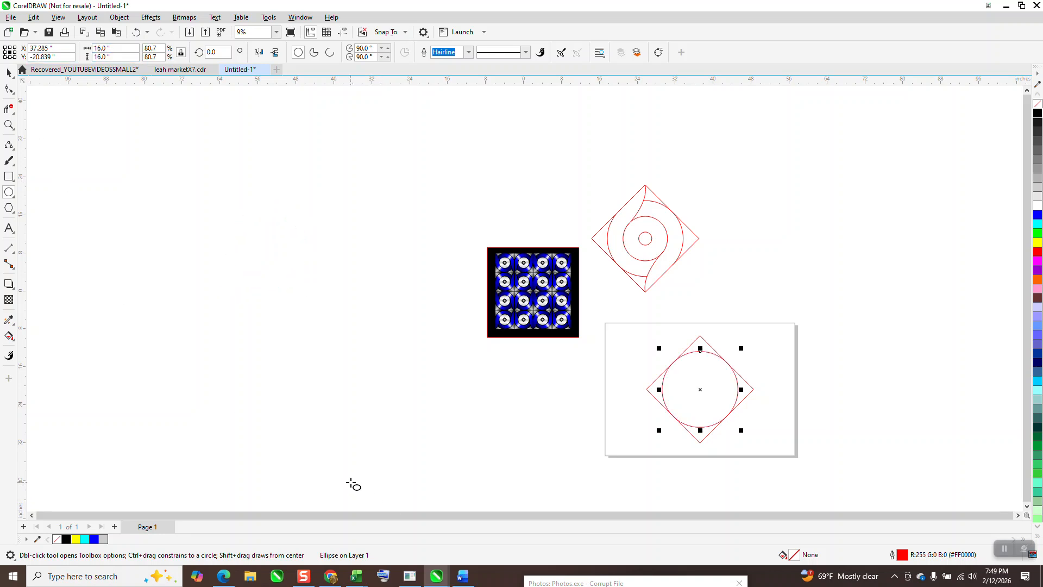
pyautogui.scroll(-1, 353, 485)
pyautogui.click(11, 128)
pyautogui.click(41, 124)
pyautogui.moveTo(557, 356); pyautogui.dragTo(750, 491)
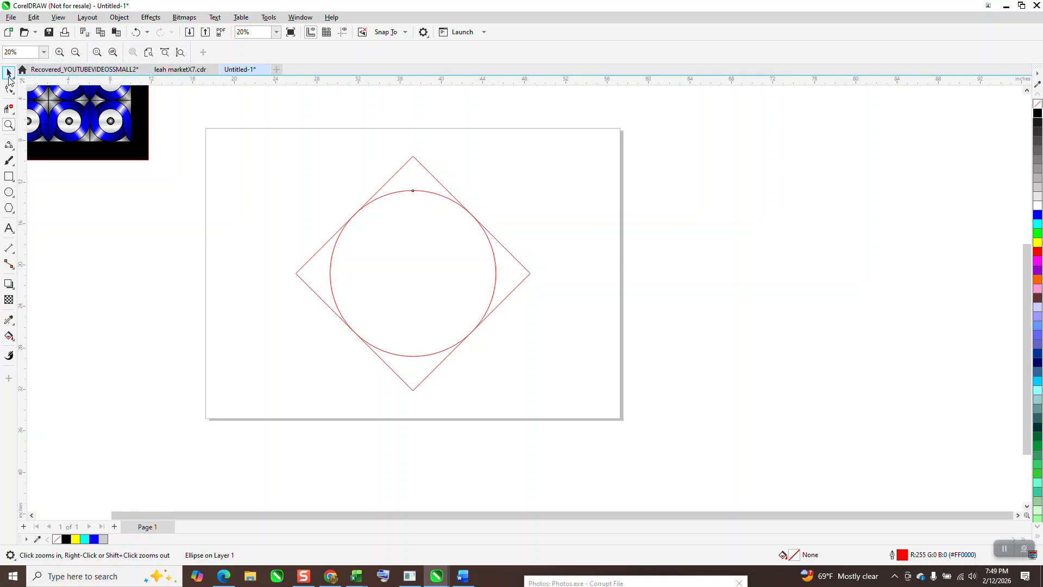
pyautogui.click(9, 74)
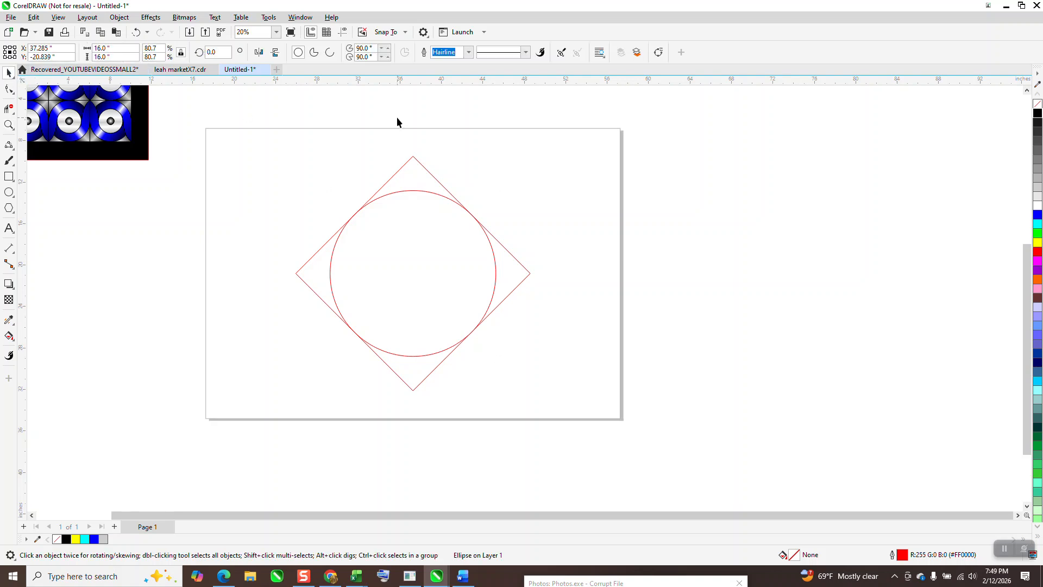
pyautogui.click(424, 191)
pyautogui.moveTo(499, 187); pyautogui.dragTo(473, 212)
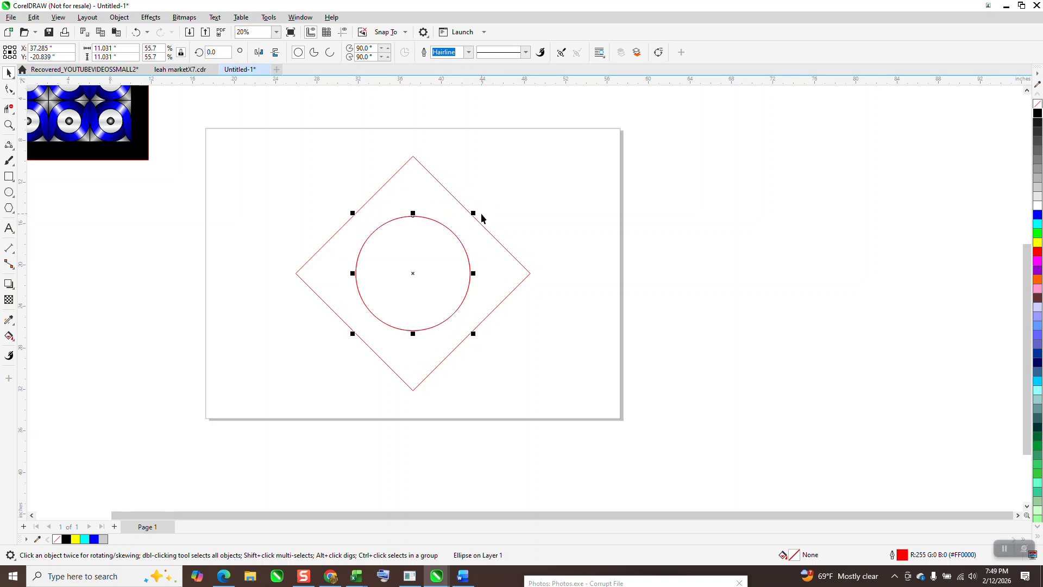
pyautogui.moveTo(473, 212); pyautogui.dragTo(456, 230)
pyautogui.click(137, 33)
pyautogui.click(136, 32)
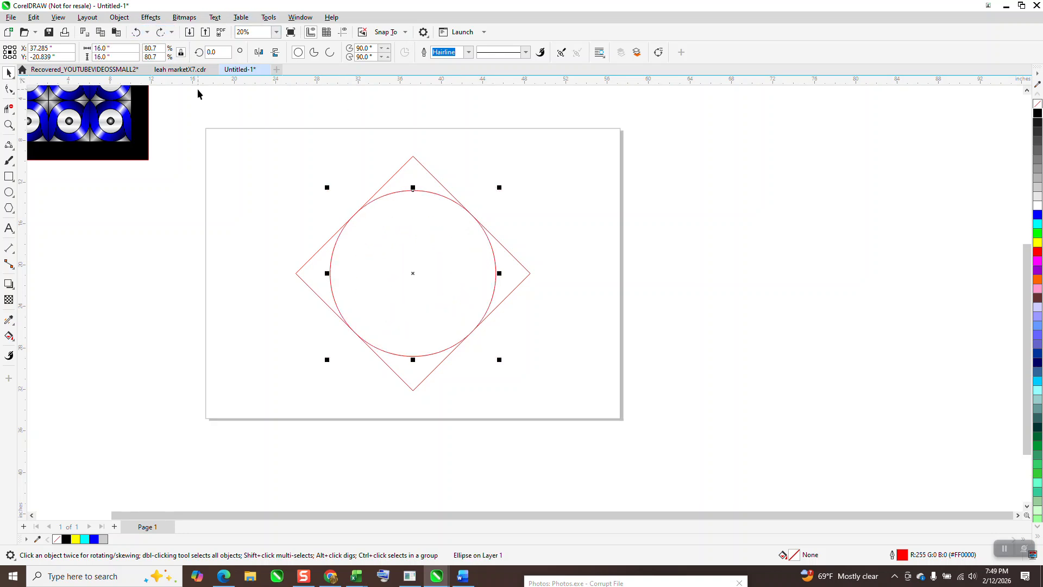
# Step: Add two smaller concentric copies of the circle, about 11.3 and 5.05 inches across, and group all circles with the diamond
pyautogui.hotkey('ctrl', 'c')
pyautogui.hotkey('ctrl', 'v')
pyautogui.moveTo(501, 187); pyautogui.dragTo(477, 211)
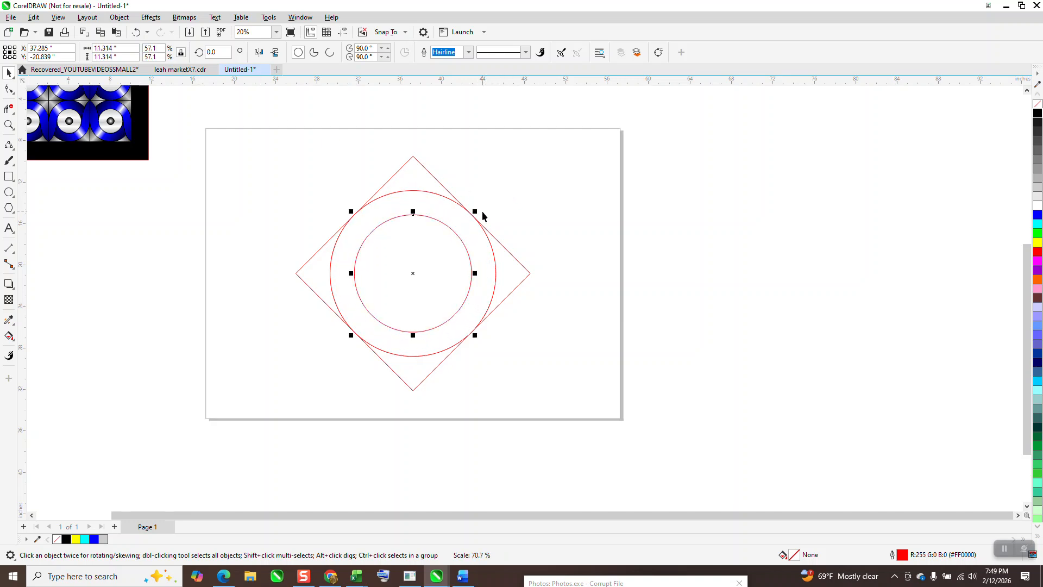
pyautogui.hotkey('ctrl', 'r')
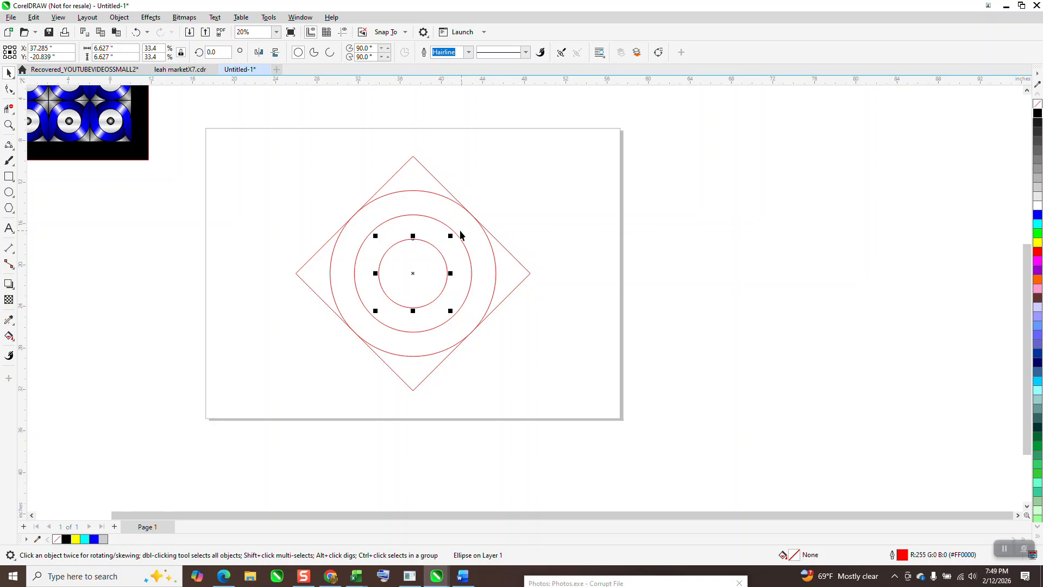
pyautogui.moveTo(453, 237); pyautogui.dragTo(448, 242)
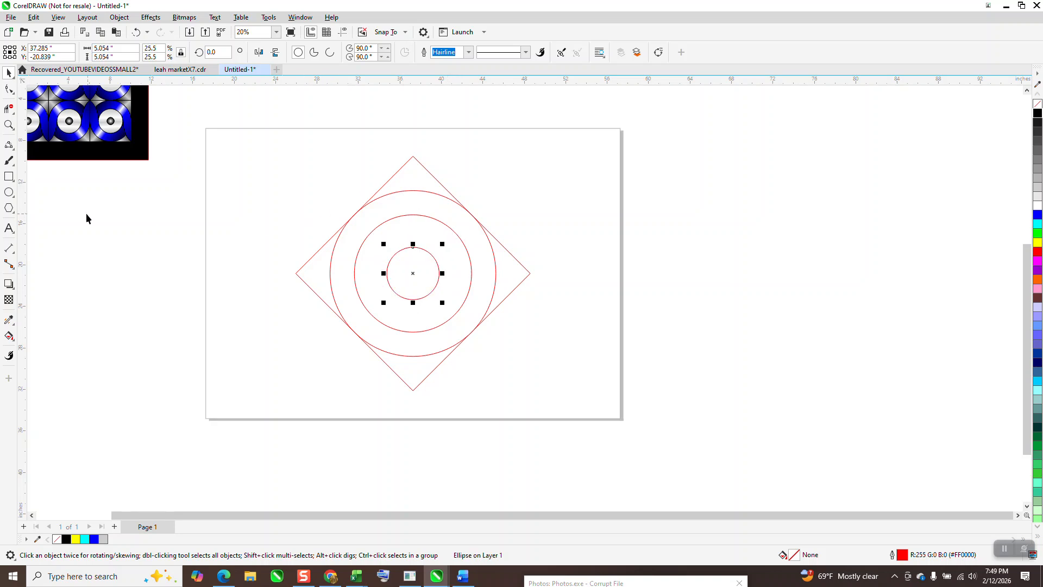
pyautogui.moveTo(495, 376); pyautogui.dragTo(575, 416)
pyautogui.hotkey('ctrl', 'g')
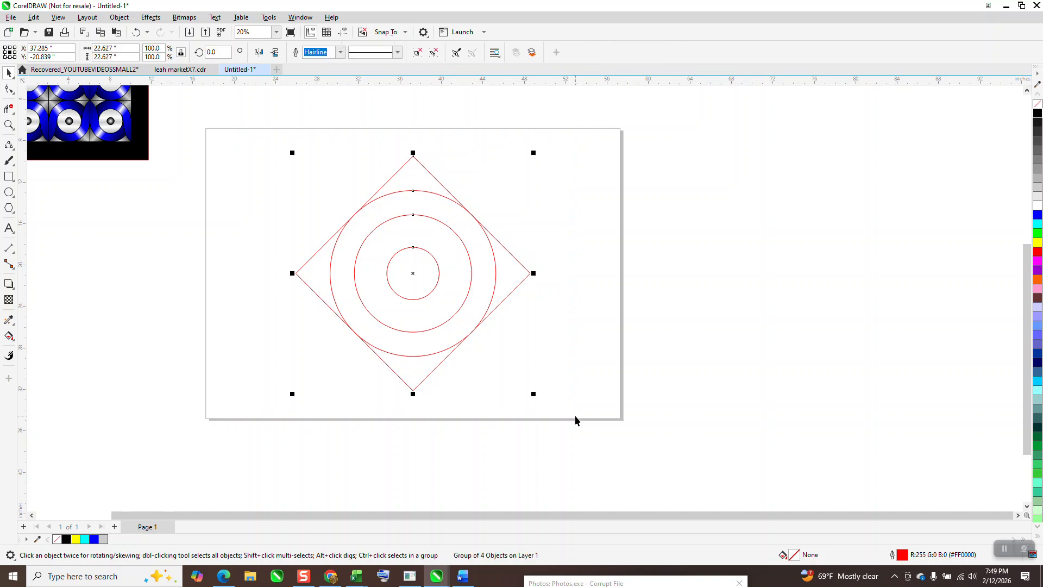
# Step: Draw a 3-point curve from the diamond's top corner to the upper-left edge of the middle circle
pyautogui.click(9, 144)
pyautogui.click(53, 216)
pyautogui.moveTo(414, 157); pyautogui.dragTo(365, 238)
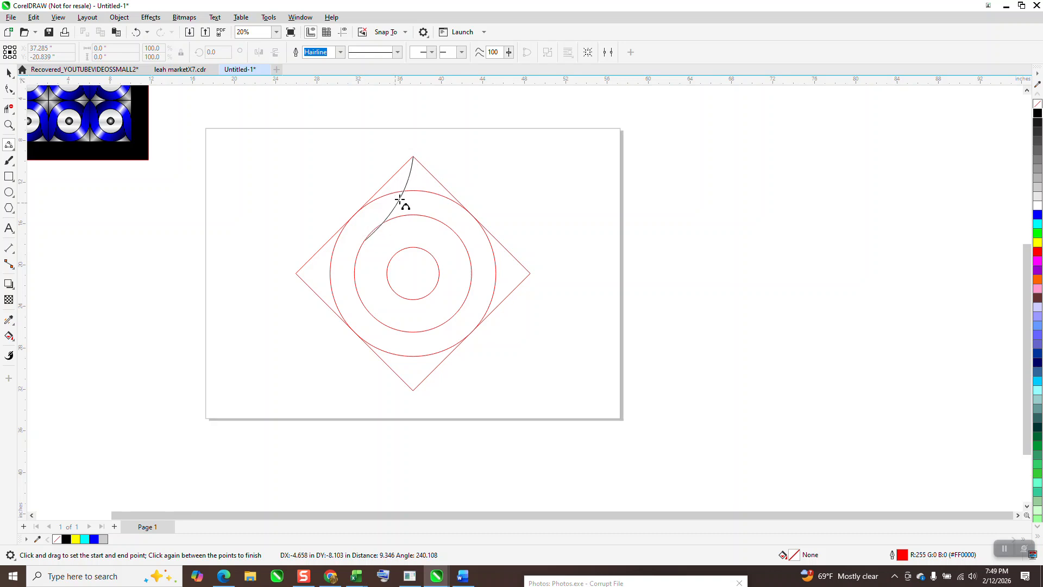
pyautogui.click(406, 183)
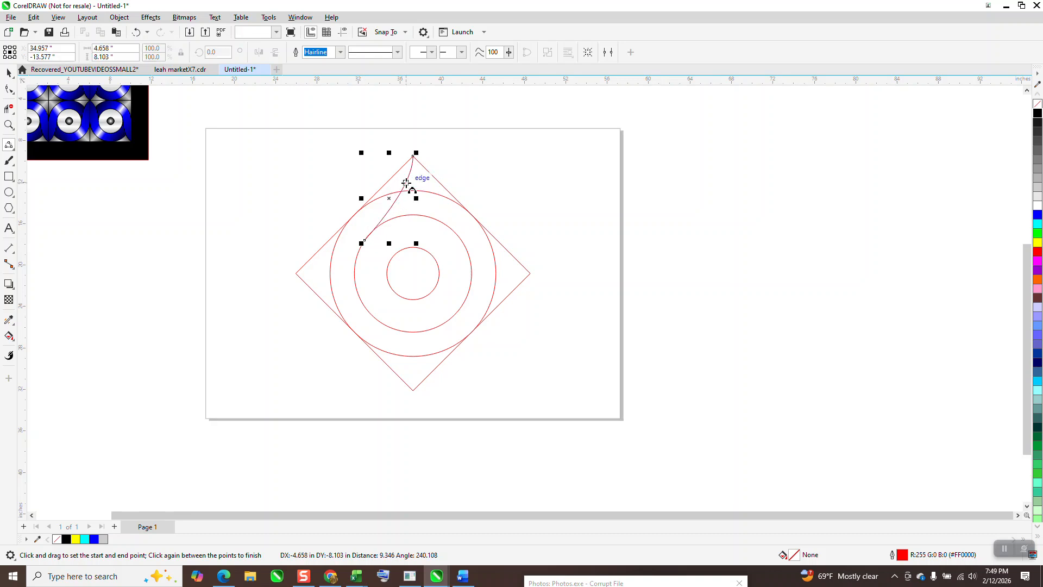
# Step: Check the curve against the finished disc pattern and bend its upper end outward to the right by its control handle
pyautogui.click(9, 124)
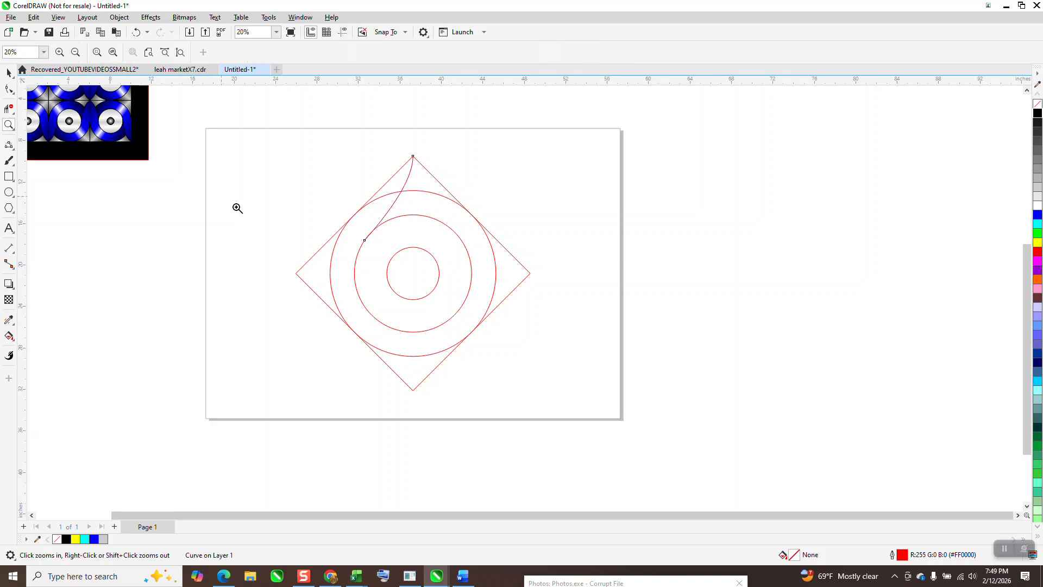
pyautogui.rightClick(272, 211)
pyautogui.moveTo(163, 107); pyautogui.dragTo(245, 160)
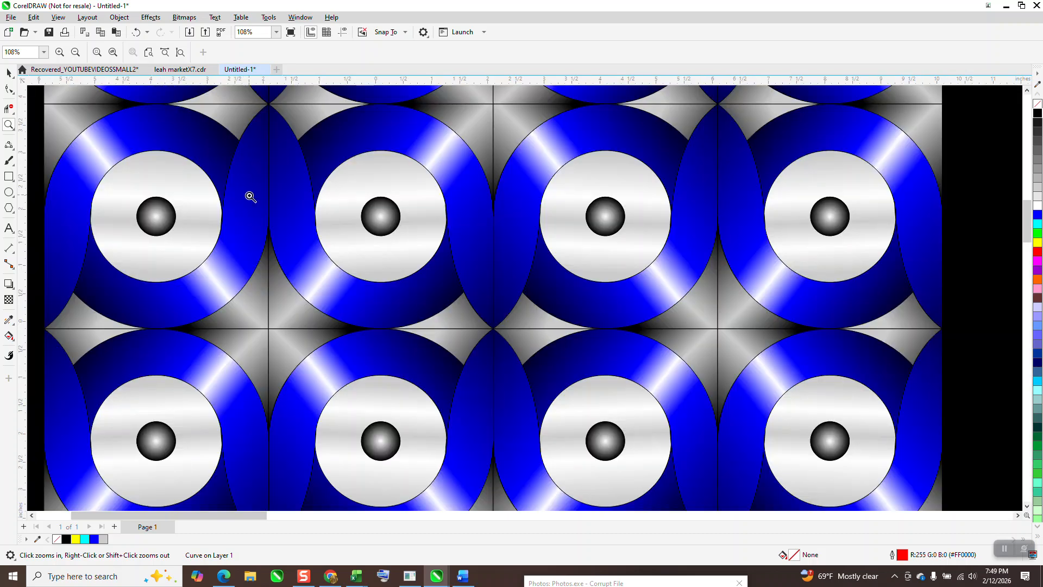
pyautogui.scroll(-5, 225, 242)
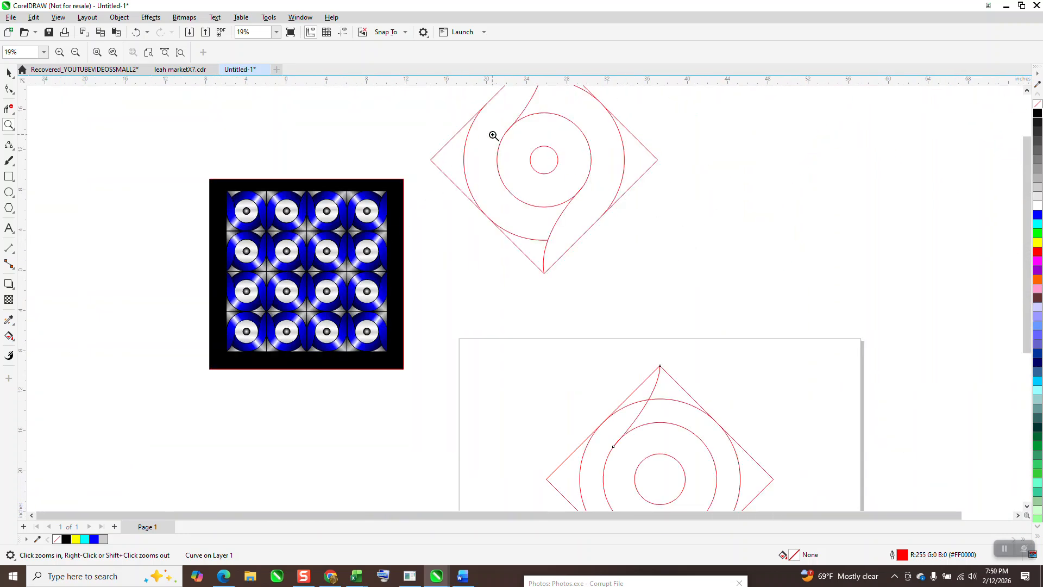
pyautogui.scroll(-1, 489, 201)
pyautogui.moveTo(524, 275); pyautogui.dragTo(682, 402)
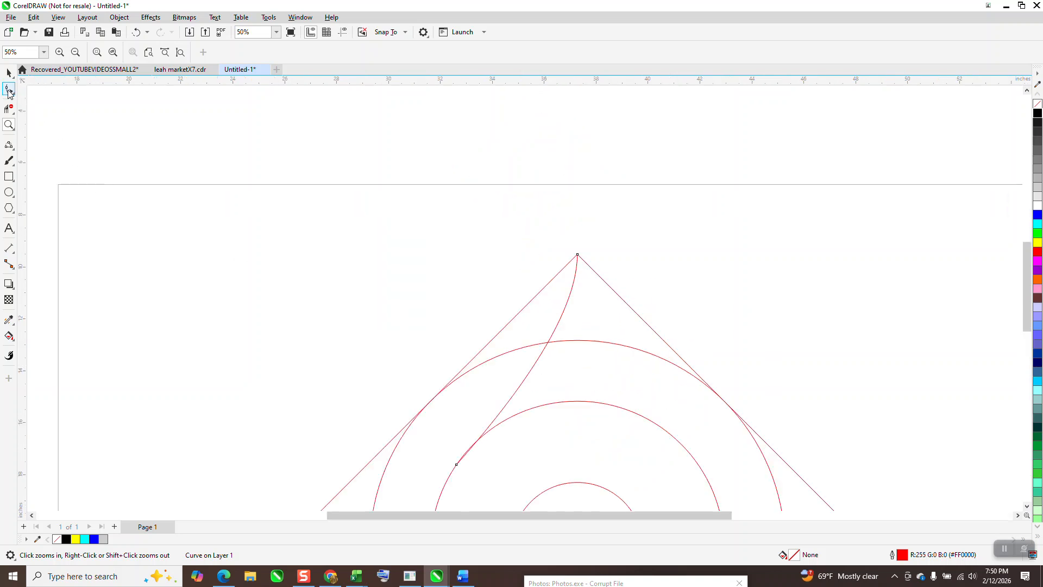
pyautogui.click(9, 90)
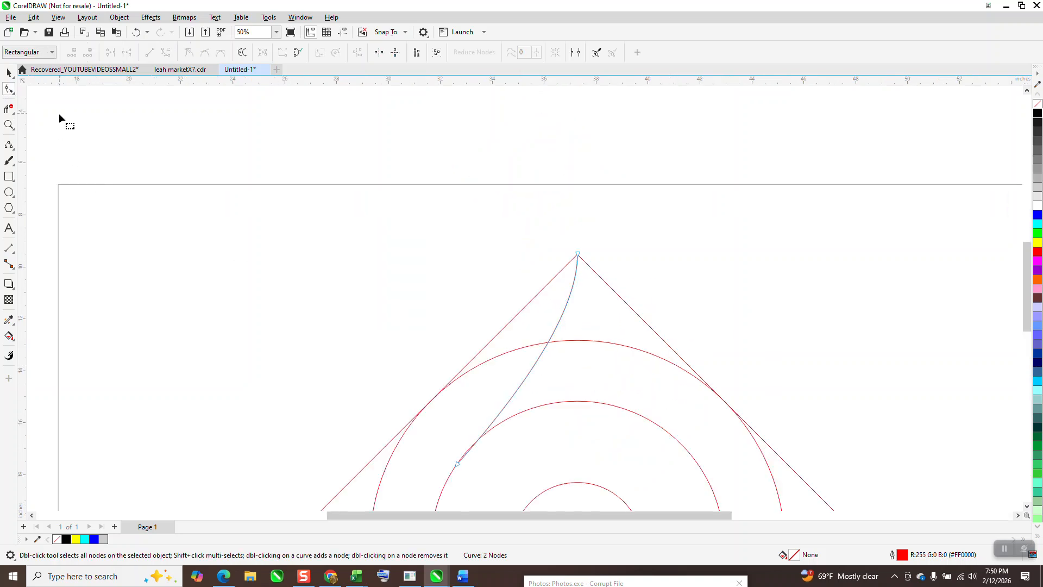
pyautogui.click(12, 92)
pyautogui.click(10, 147)
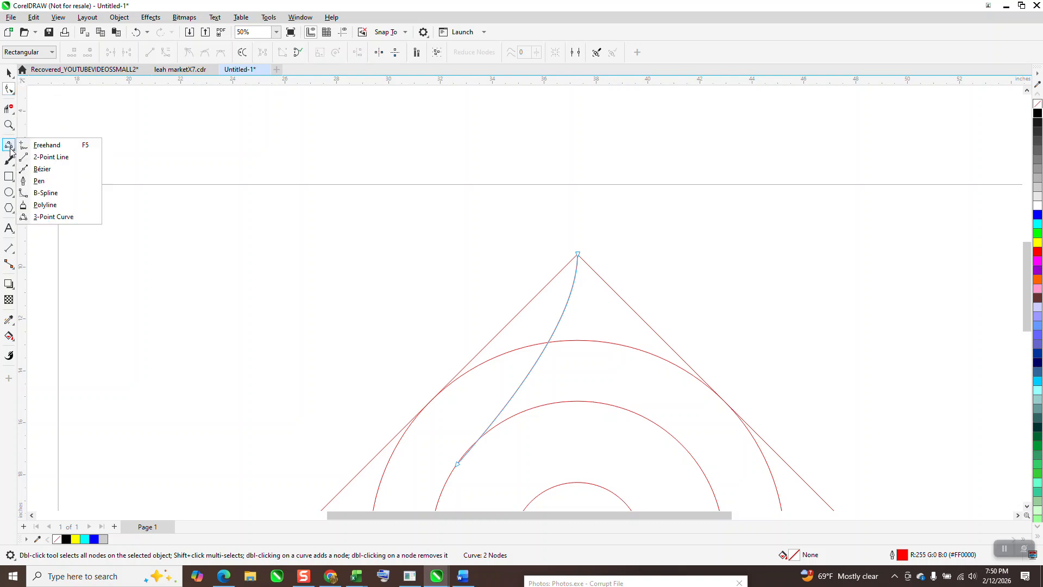
pyautogui.click(458, 465)
pyautogui.moveTo(576, 306); pyautogui.dragTo(600, 341)
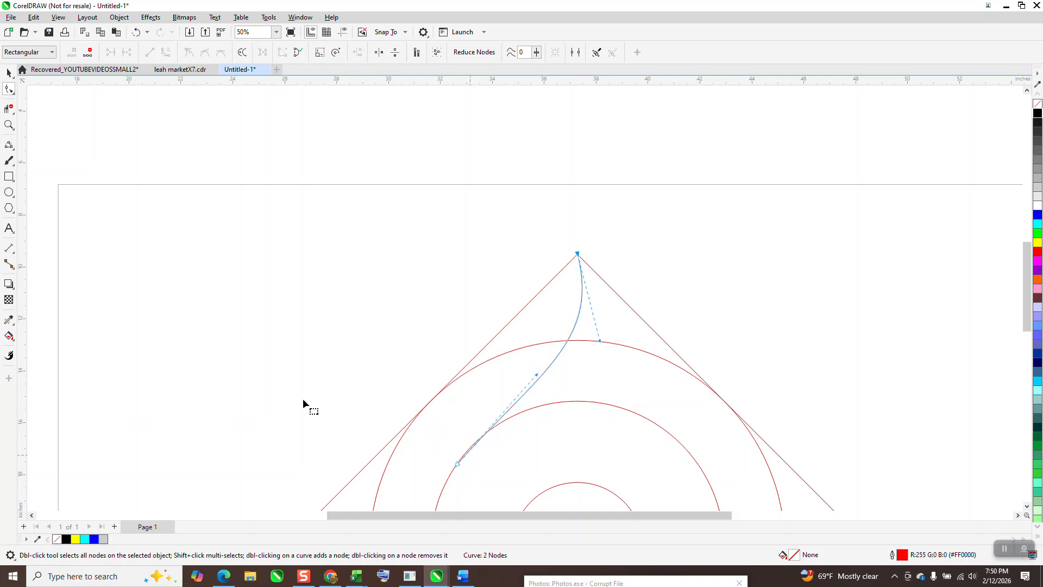
# Step: Adjust the control handle at the curve's lower end so the curve follows the middle circle's edge more closely
pyautogui.click(9, 125)
pyautogui.moveTo(414, 398); pyautogui.dragTo(533, 469)
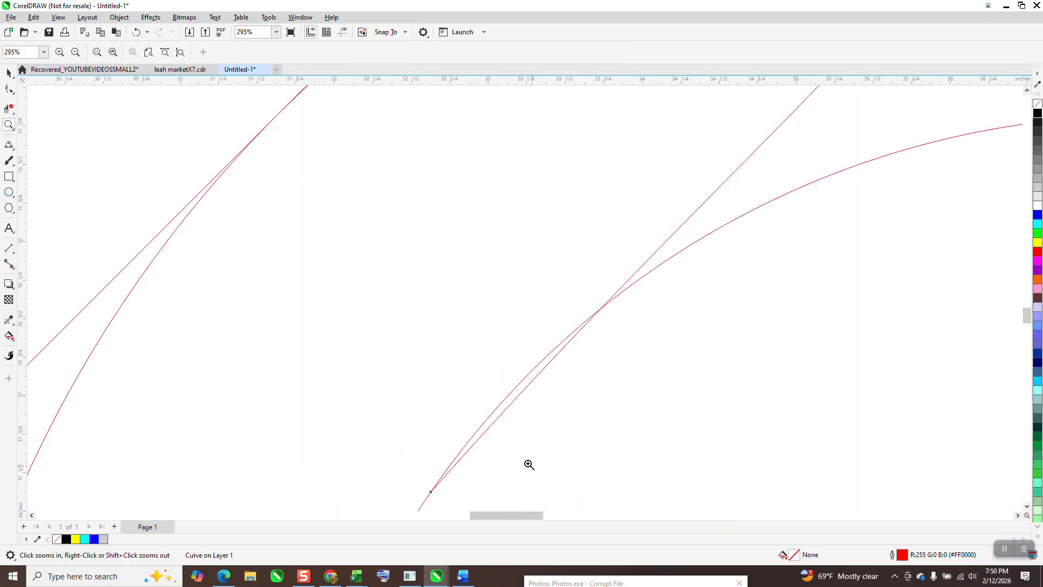
pyautogui.click(9, 90)
pyautogui.scroll(-2, 380, 271)
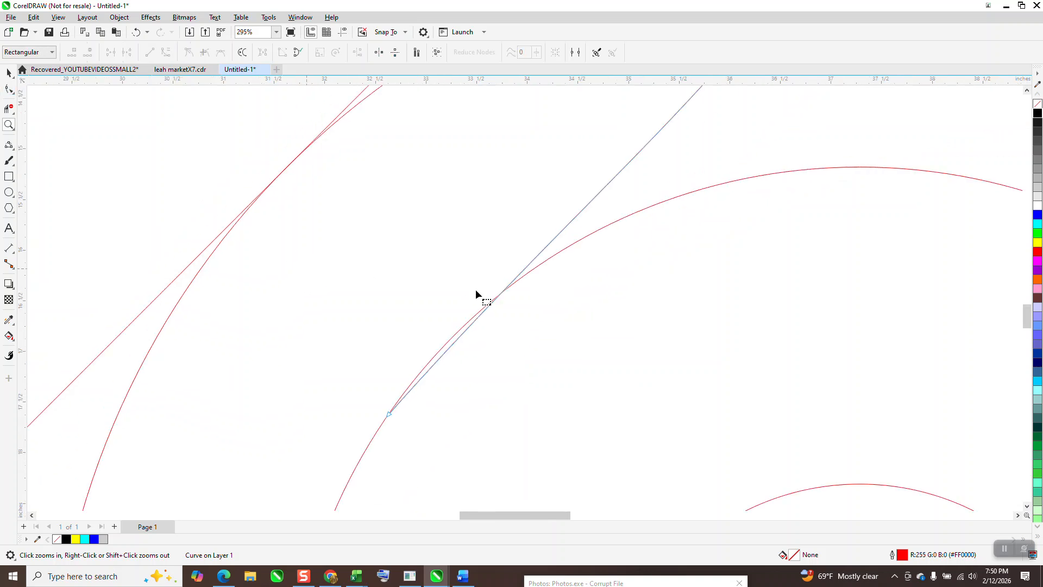
pyautogui.click(408, 390)
pyautogui.scroll(-2, 451, 364)
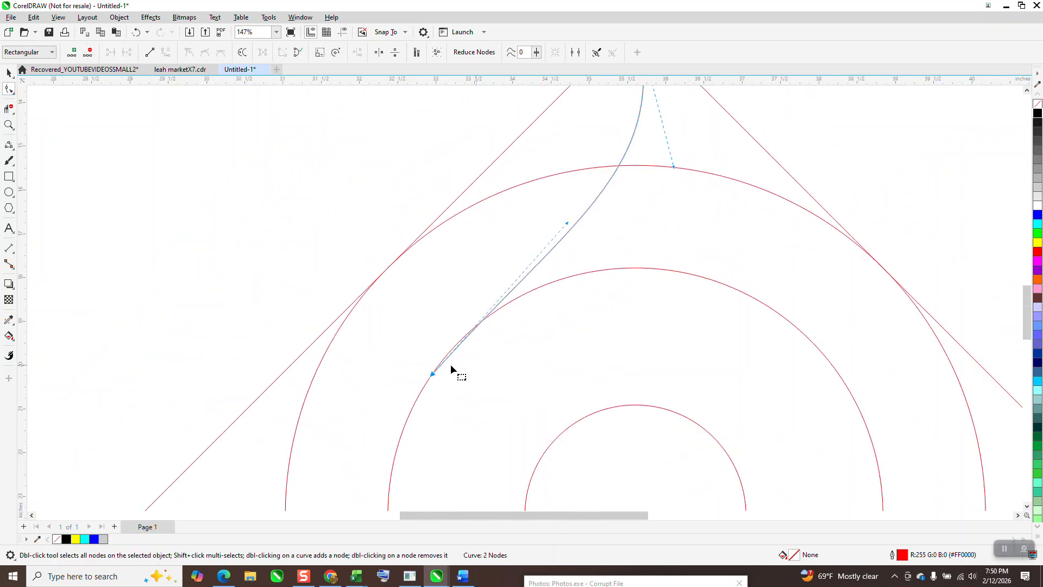
pyautogui.moveTo(569, 226); pyautogui.dragTo(548, 227)
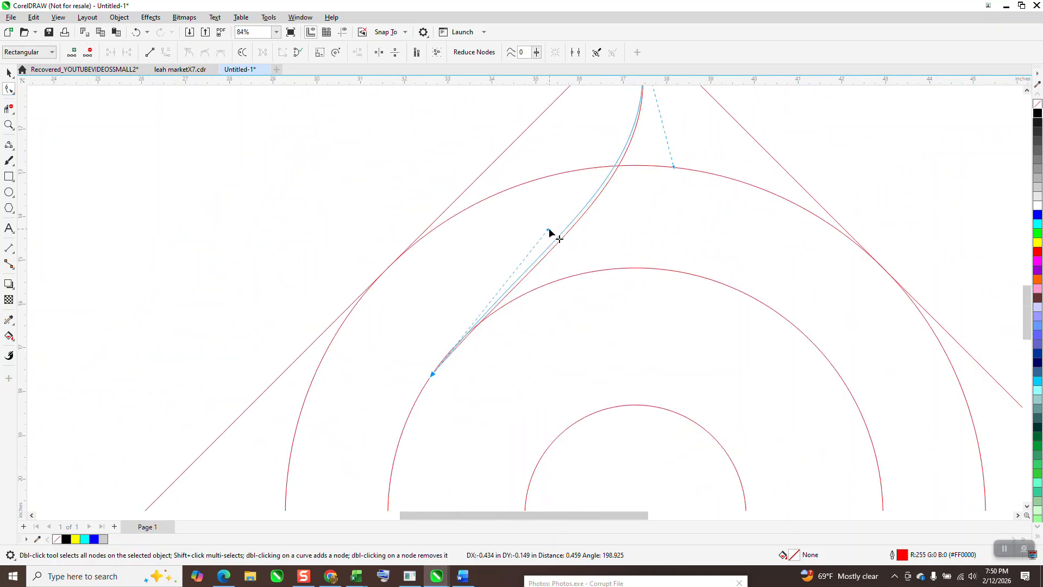
pyautogui.scroll(-2, 525, 303)
pyautogui.scroll(-1, 449, 275)
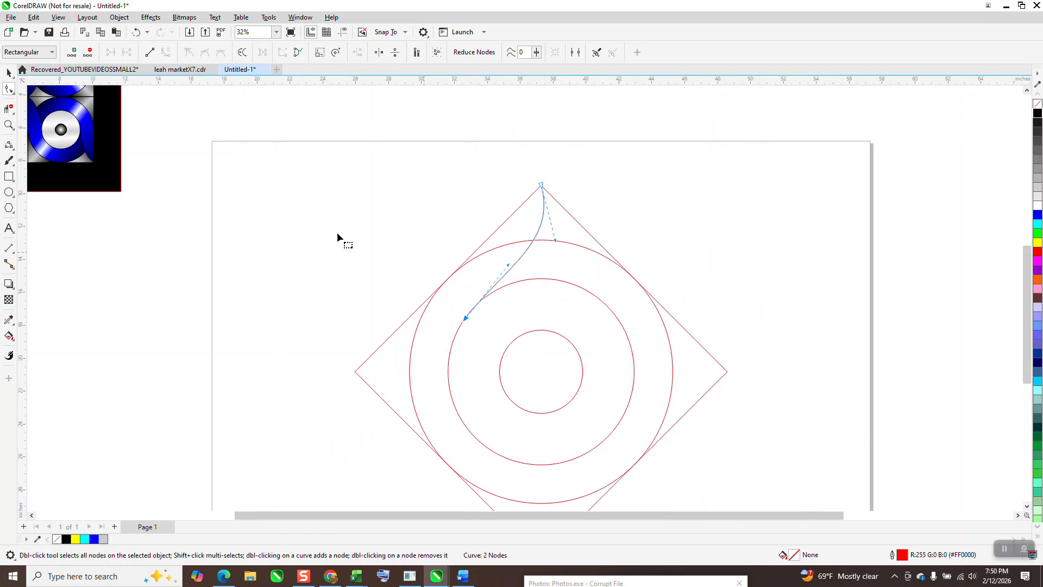
# Step: Delete the outer circle's upper-left arc between the new curve and the diamond's side with the Virtual Segment Delete tool
pyautogui.click(10, 110)
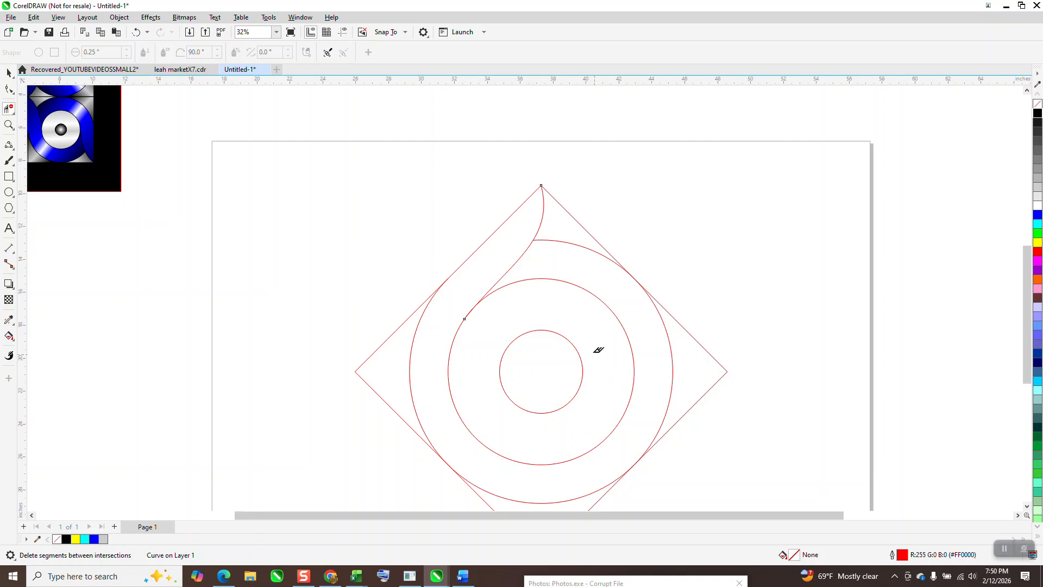
pyautogui.press('space')
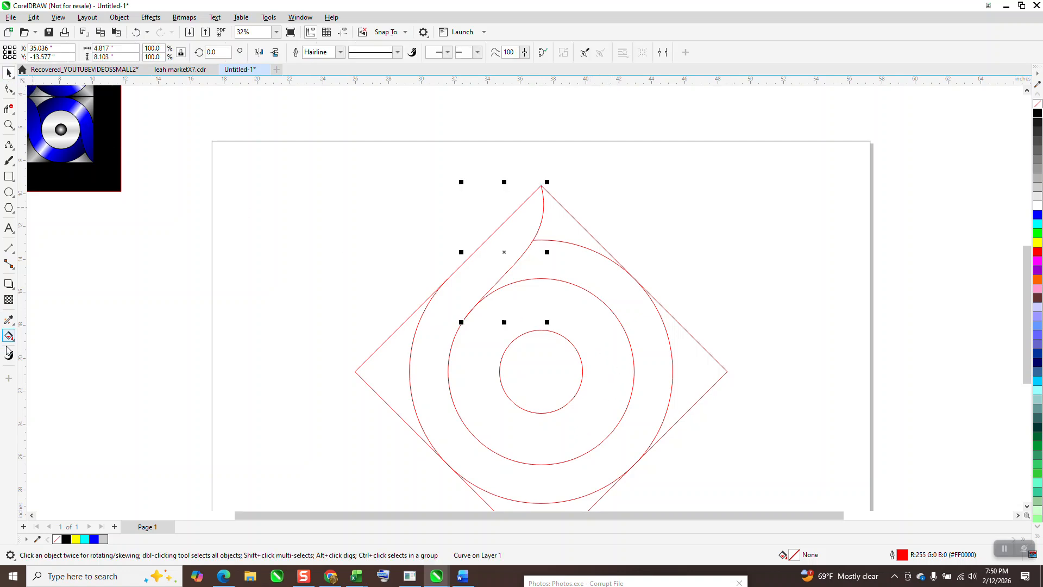
# Step: Add a copy of the sweeping curve rotated 180° so it joins the diamond's bottom corner to the middle circle
pyautogui.scroll(-1, 83, 323)
pyautogui.scroll(-1, 82, 323)
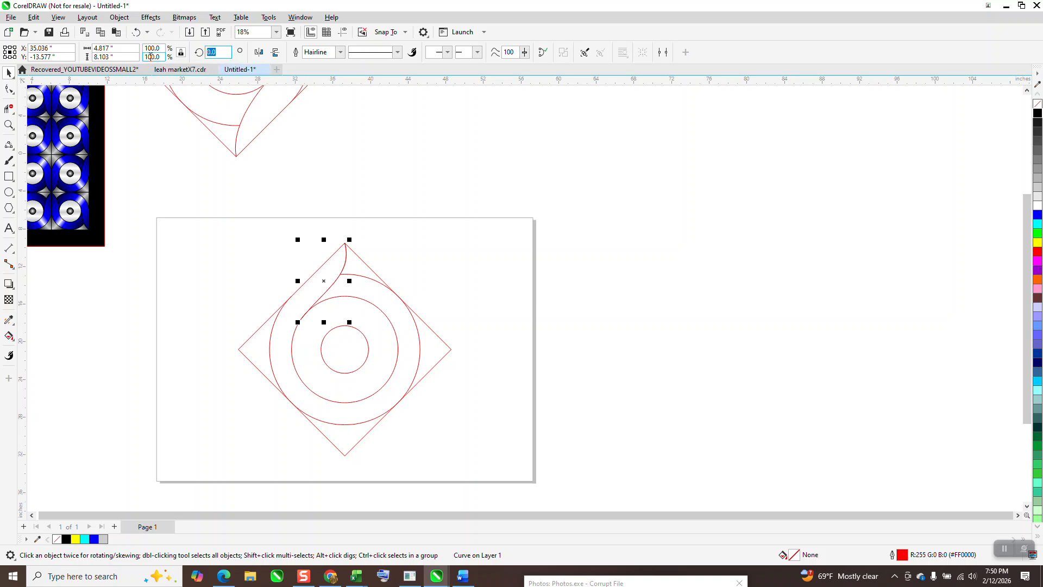
pyautogui.write('180')
pyautogui.press('Return')
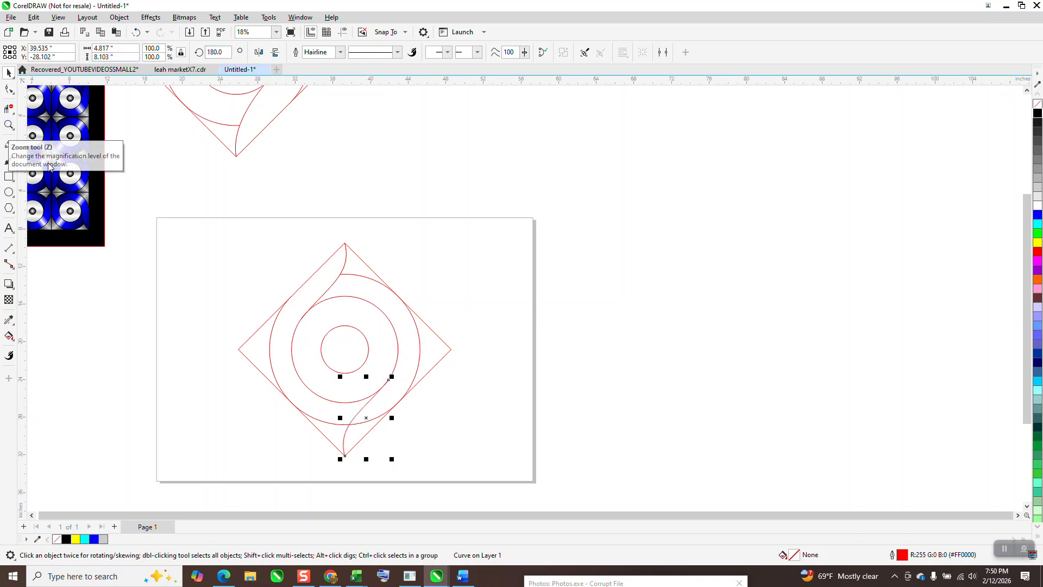
# Step: Try to delete the outer circle's lower-right arc beside the rotated curve with the Virtual Segment Delete tool
pyautogui.click(5, 111)
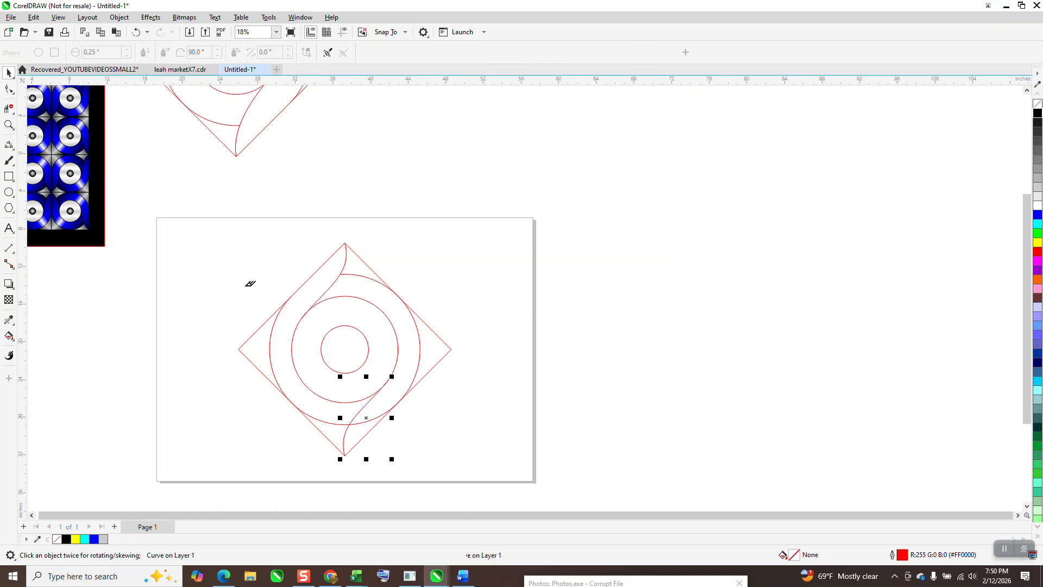
pyautogui.click(366, 417)
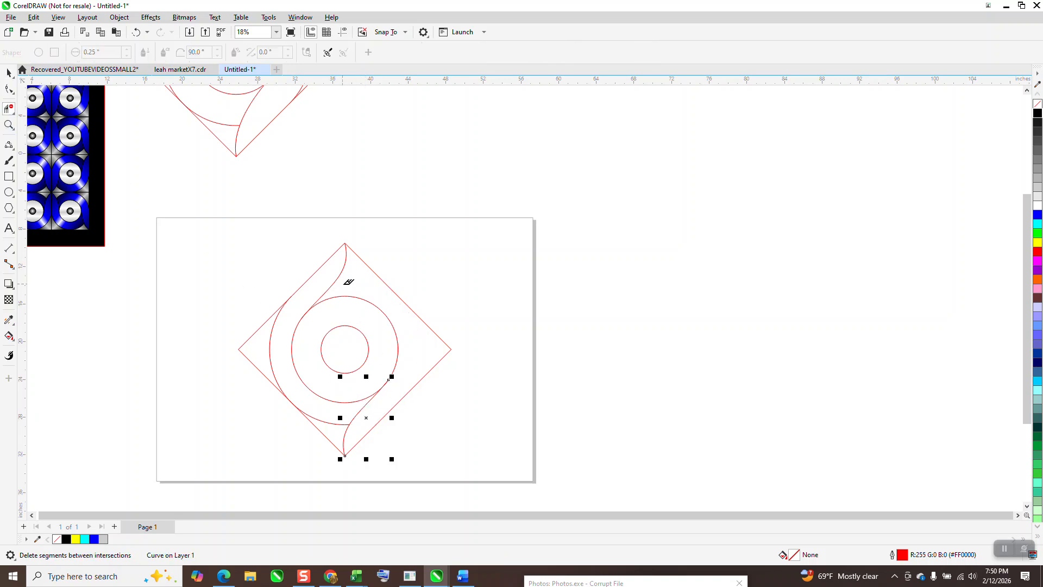
pyautogui.click(136, 32)
pyautogui.scroll(-1, 472, 435)
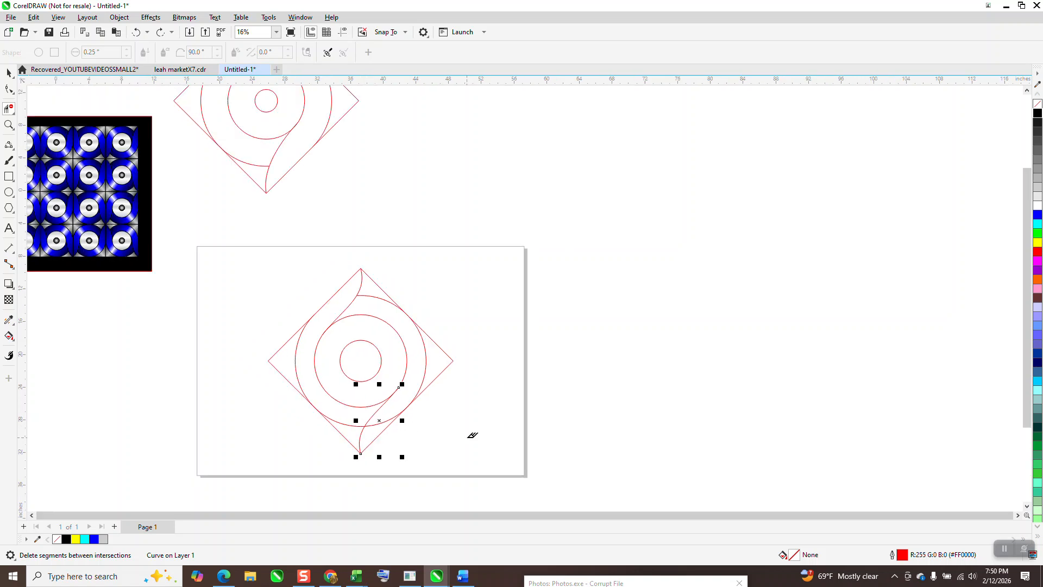
pyautogui.click(383, 421)
pyautogui.click(14, 111)
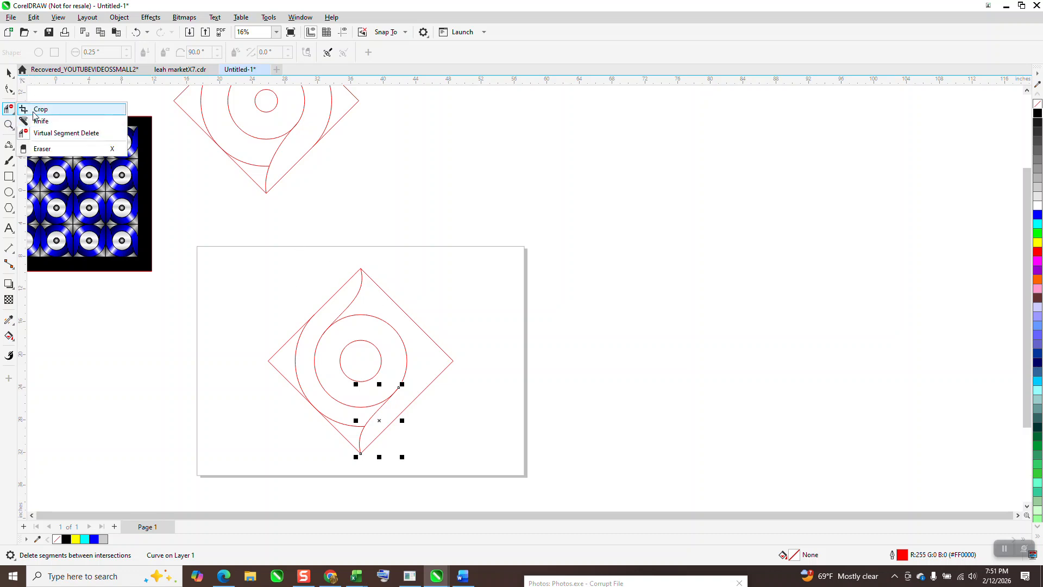
pyautogui.click(11, 124)
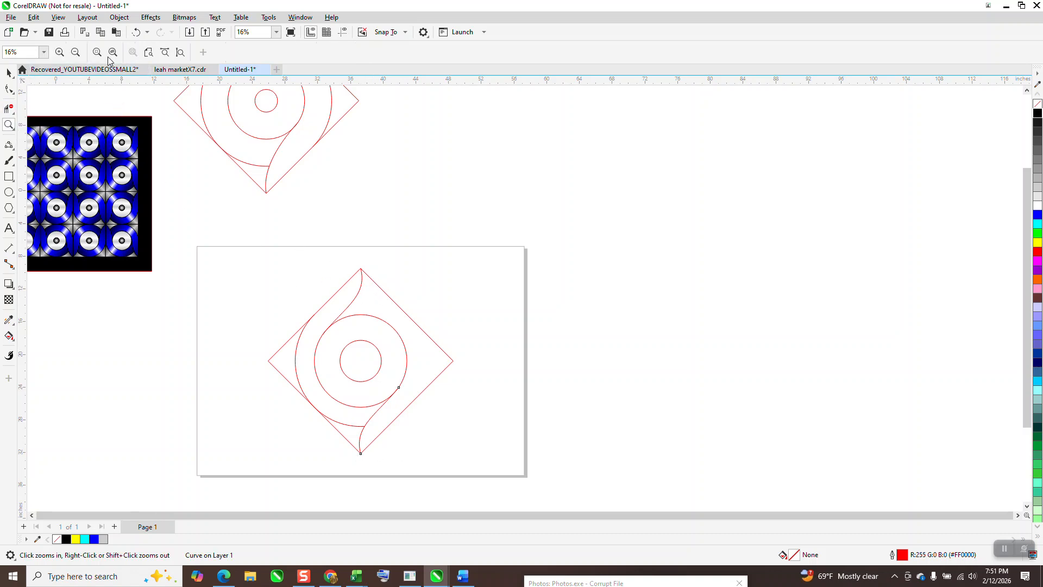
pyautogui.click(136, 32)
pyautogui.click(8, 74)
pyautogui.moveTo(361, 282); pyautogui.dragTo(444, 333)
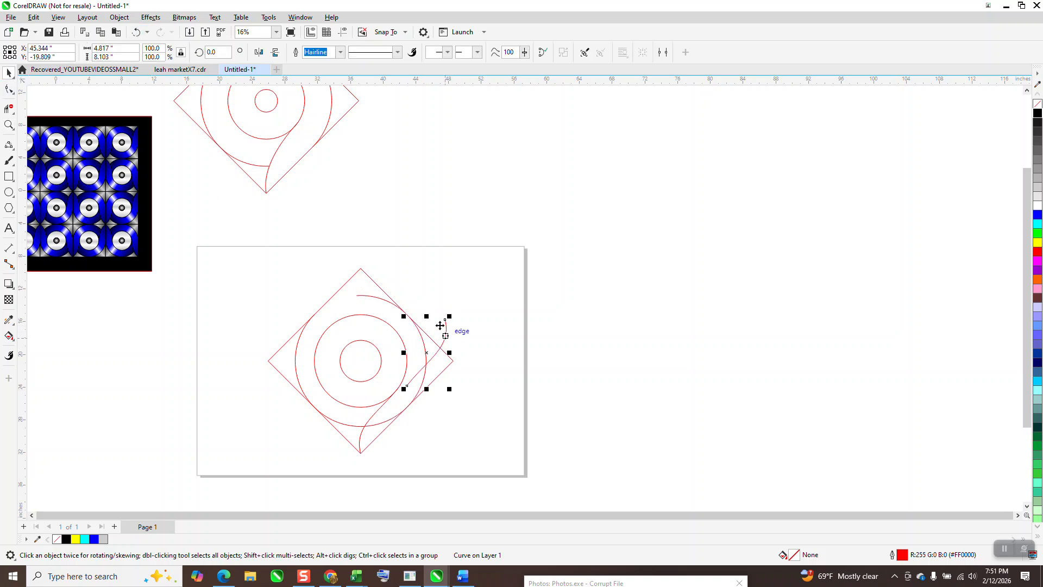
pyautogui.click(136, 32)
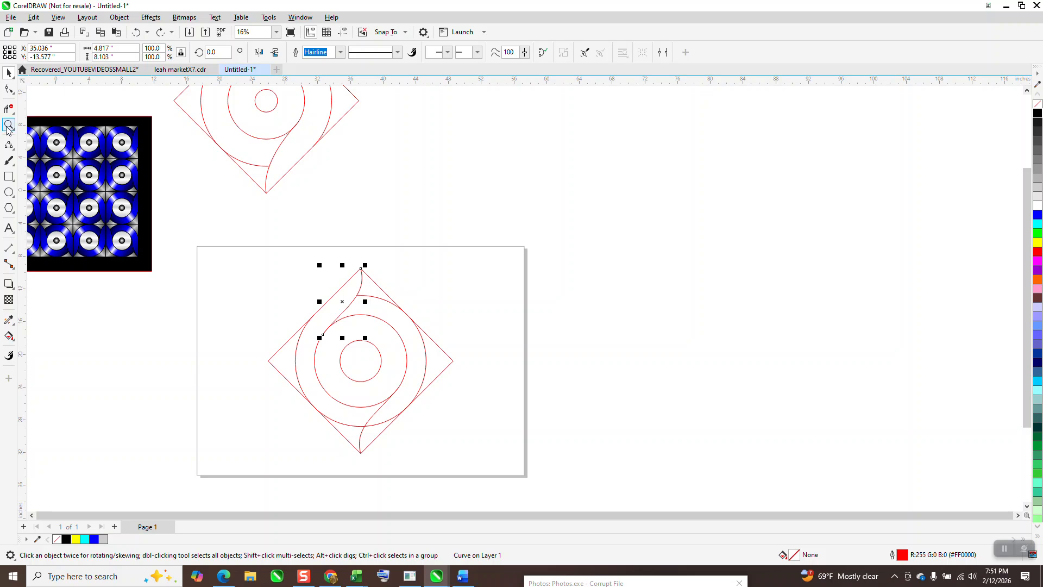
# Step: Examine closely where the outer circle touches the diamond's lower-right side
pyautogui.click(8, 125)
pyautogui.moveTo(305, 281); pyautogui.dragTo(337, 335)
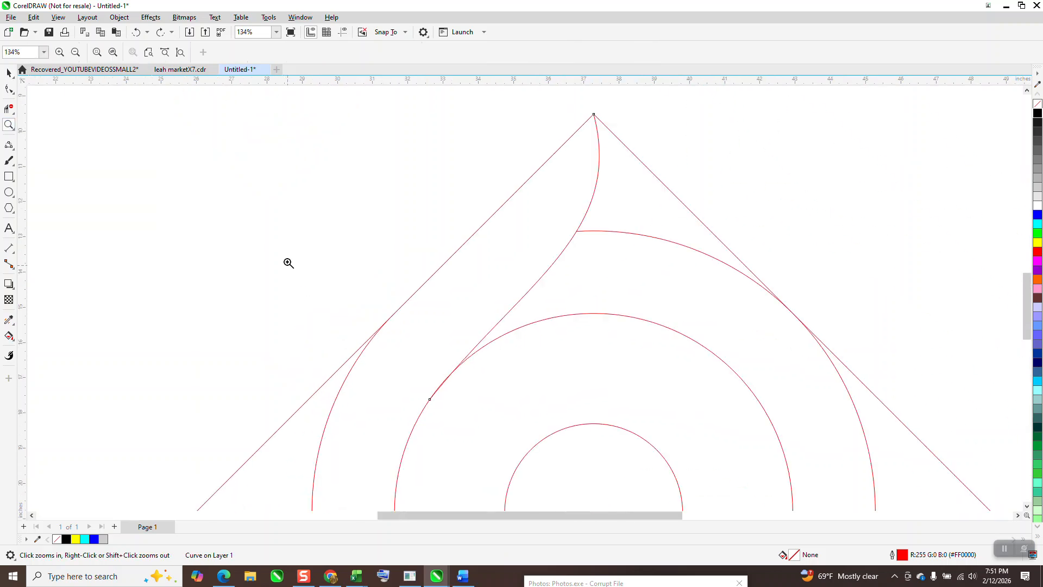
pyautogui.scroll(-5, 288, 265)
pyautogui.moveTo(402, 358); pyautogui.dragTo(446, 382)
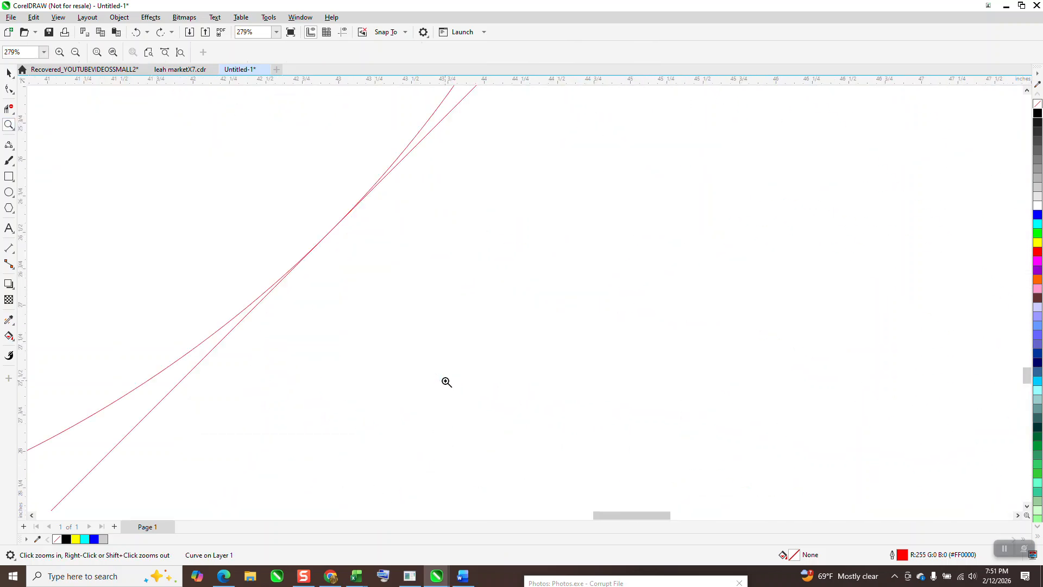
pyautogui.scroll(-2, 447, 379)
pyautogui.moveTo(349, 261); pyautogui.dragTo(398, 313)
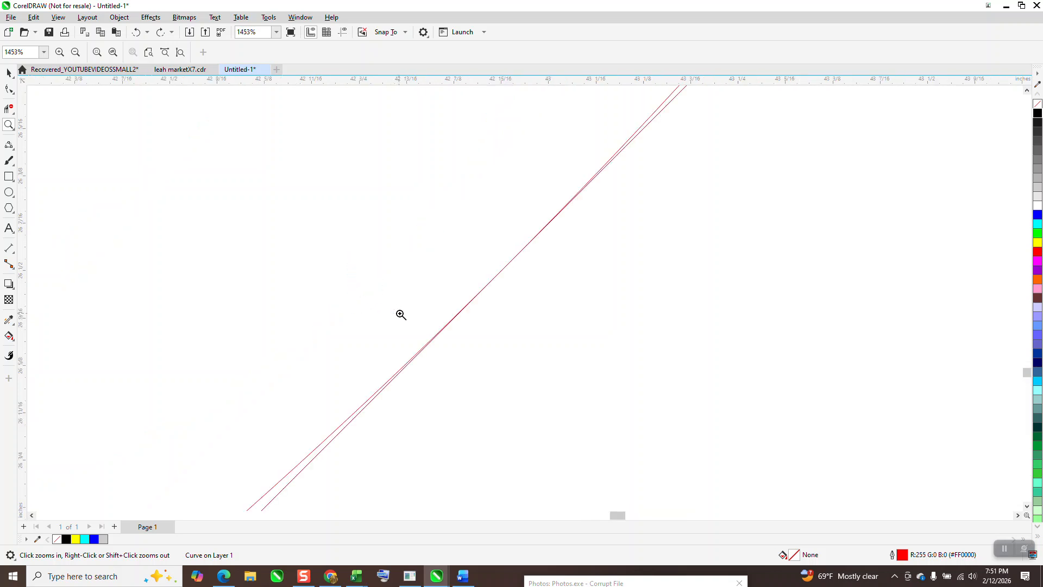
pyautogui.scroll(-8, 404, 314)
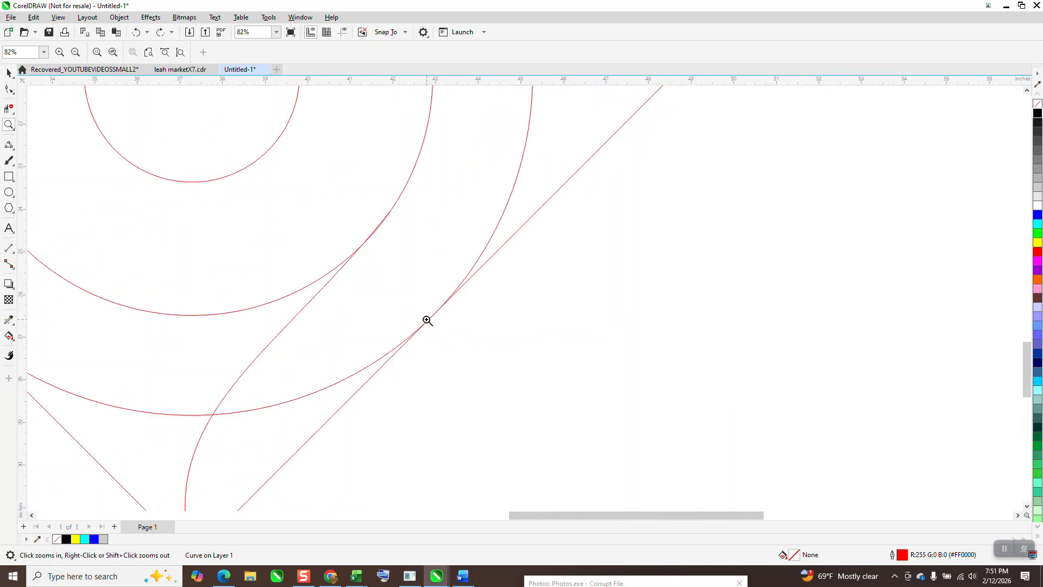
pyautogui.scroll(-1, 426, 320)
pyautogui.click(9, 108)
pyautogui.scroll(-1, 235, 291)
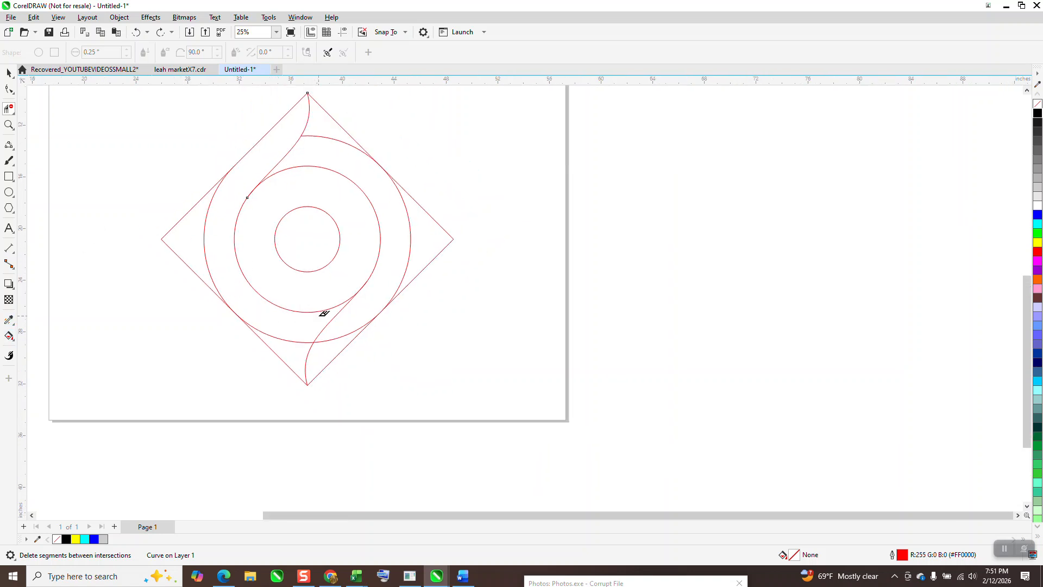
# Step: Fill the sweeping band between the outer and middle circles with black and no outline using Smart Fill
pyautogui.click(10, 337)
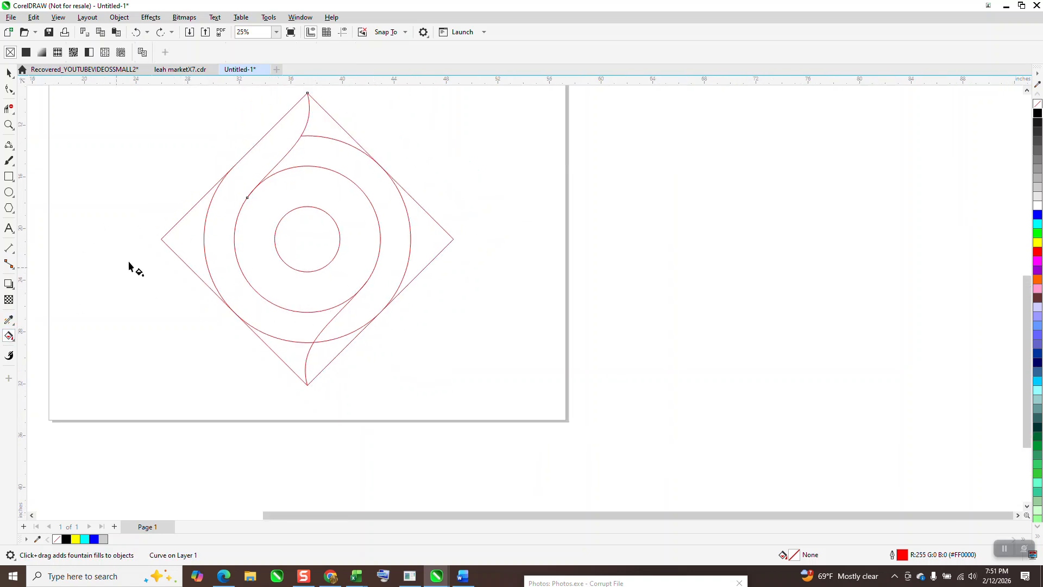
pyautogui.click(14, 341)
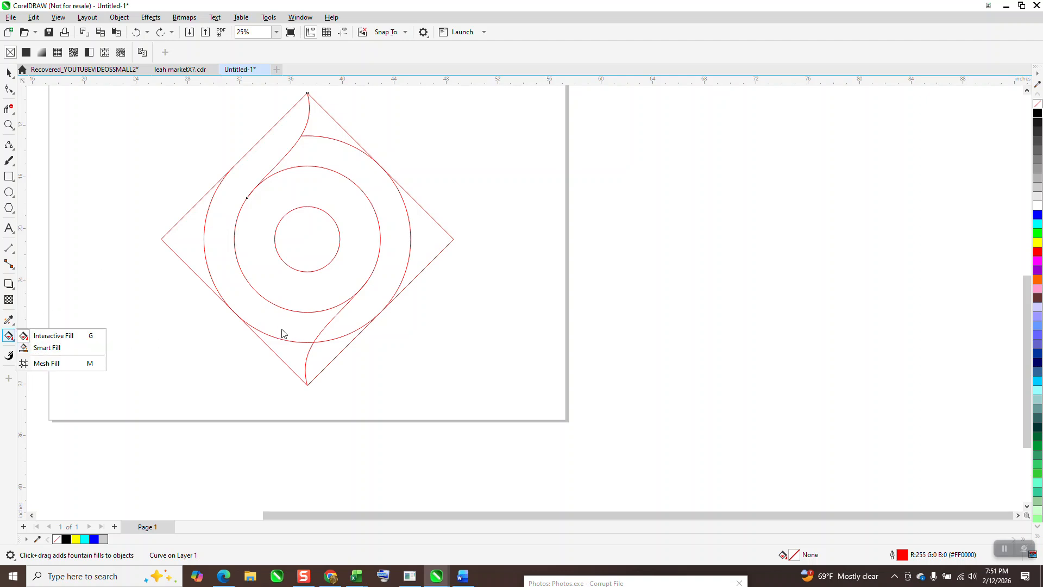
pyautogui.click(46, 348)
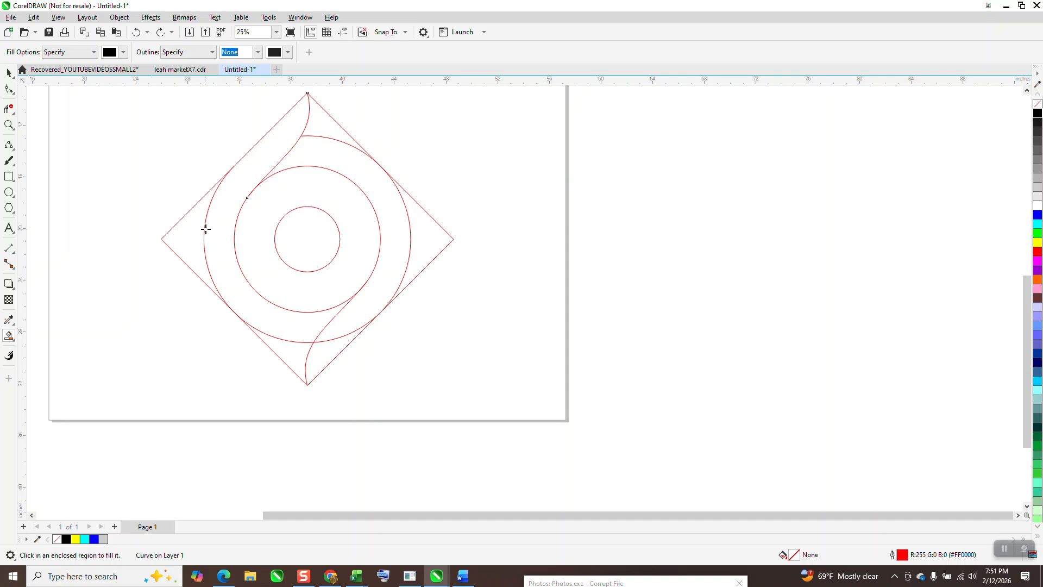
pyautogui.click(212, 228)
# Step: Shift the grouped diamond and circles aside, delete the rotated lower curve, and return the group to its original position
pyautogui.click(7, 72)
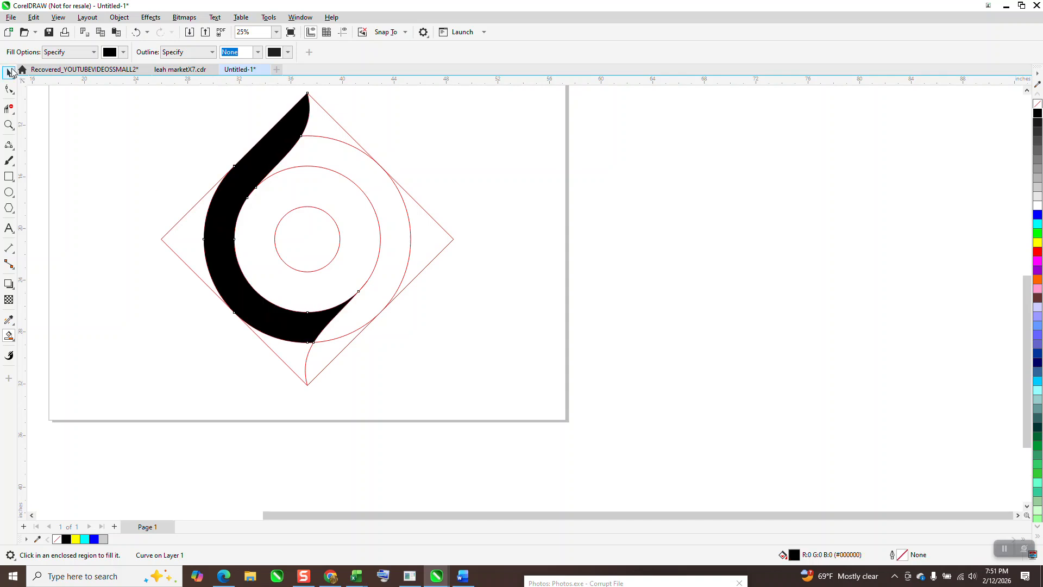
pyautogui.click(338, 341)
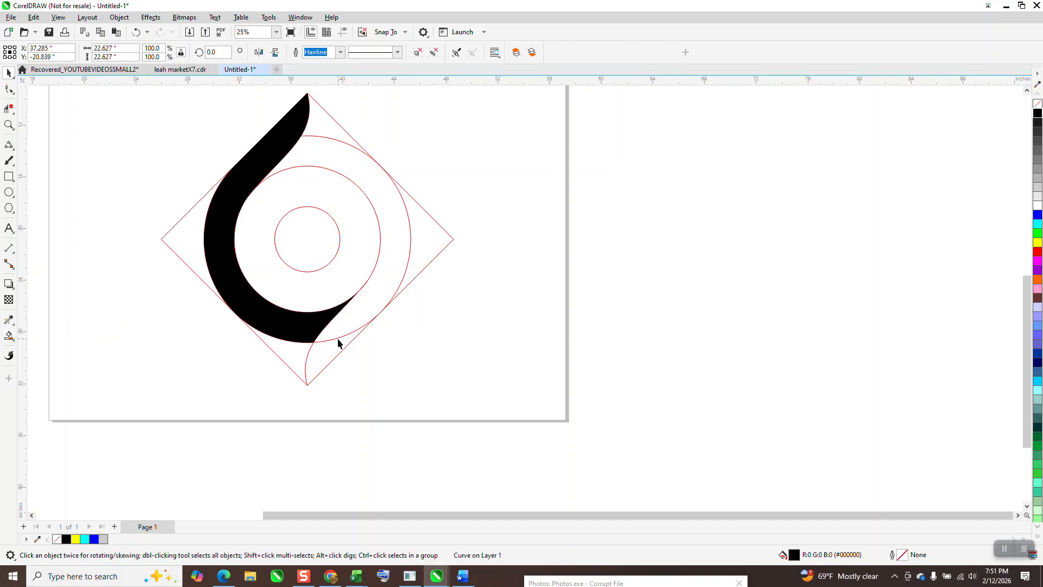
pyautogui.press('Right')
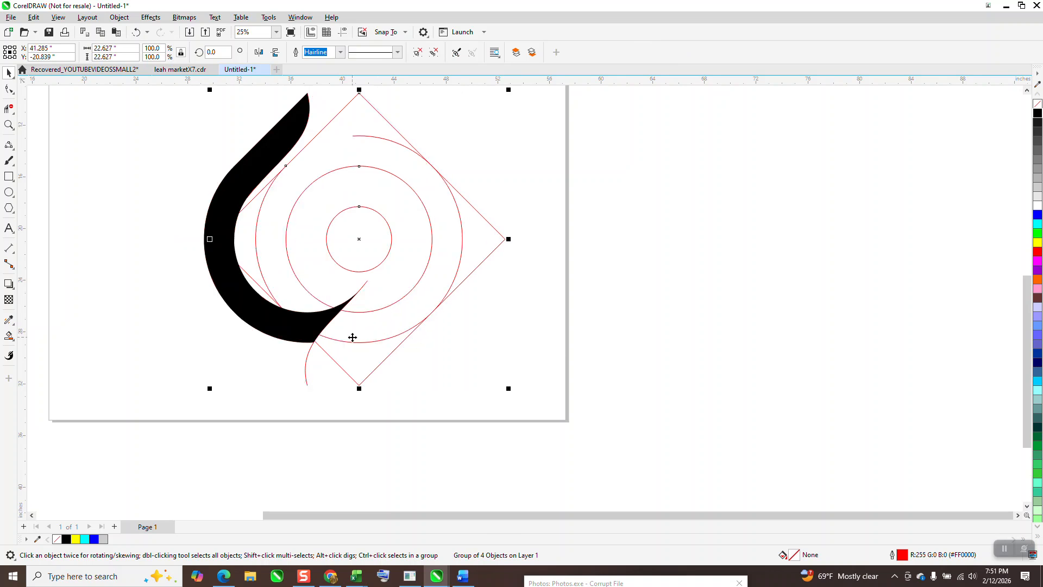
pyautogui.click(307, 363)
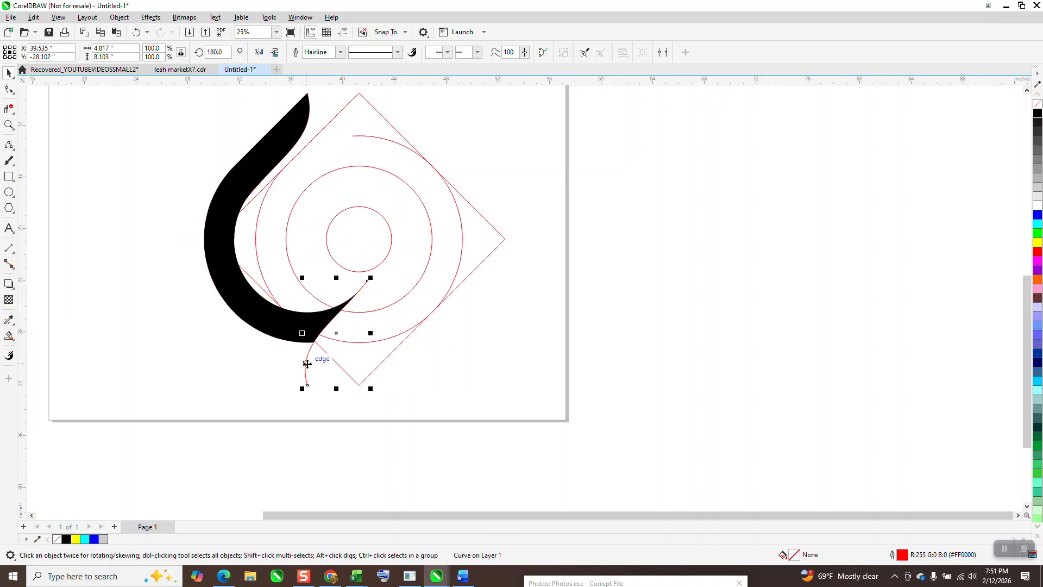
pyautogui.press('Delete')
pyautogui.click(379, 365)
pyautogui.press('Left')
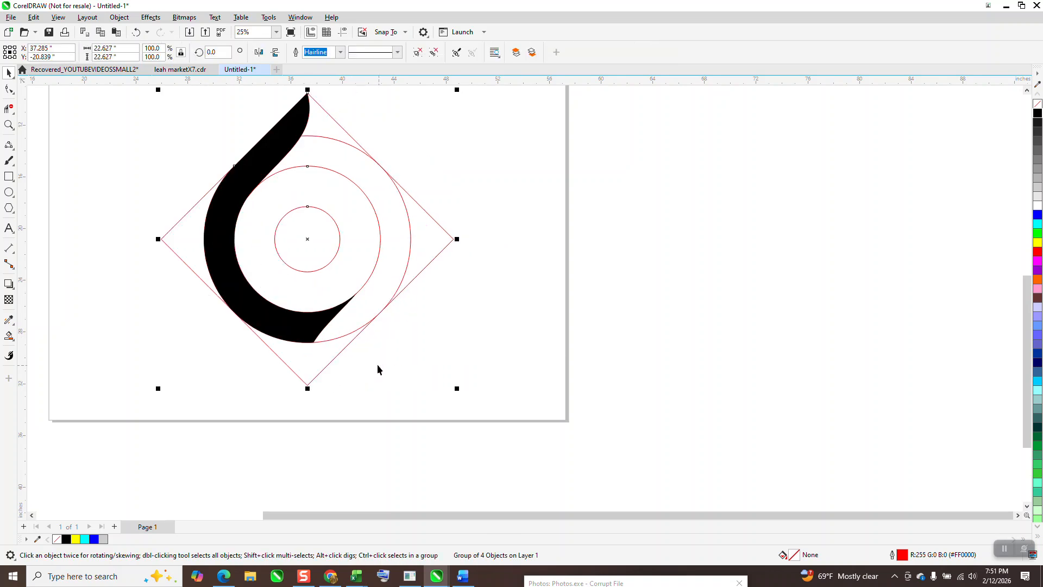
# Step: Apply a linear fountain fill running down the black band with its lower end color set to black
pyautogui.click(250, 184)
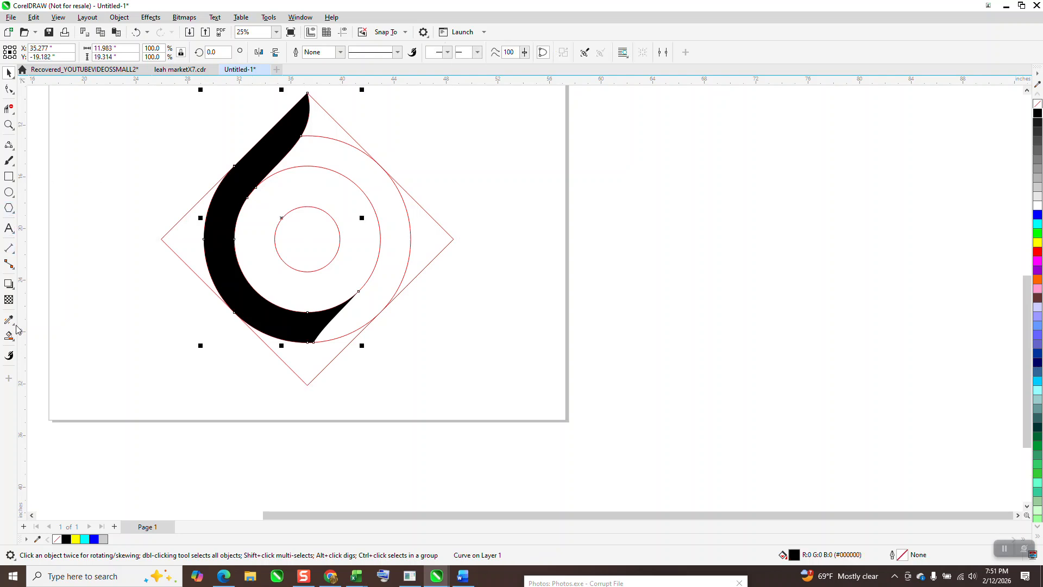
pyautogui.click(14, 341)
pyautogui.click(14, 341)
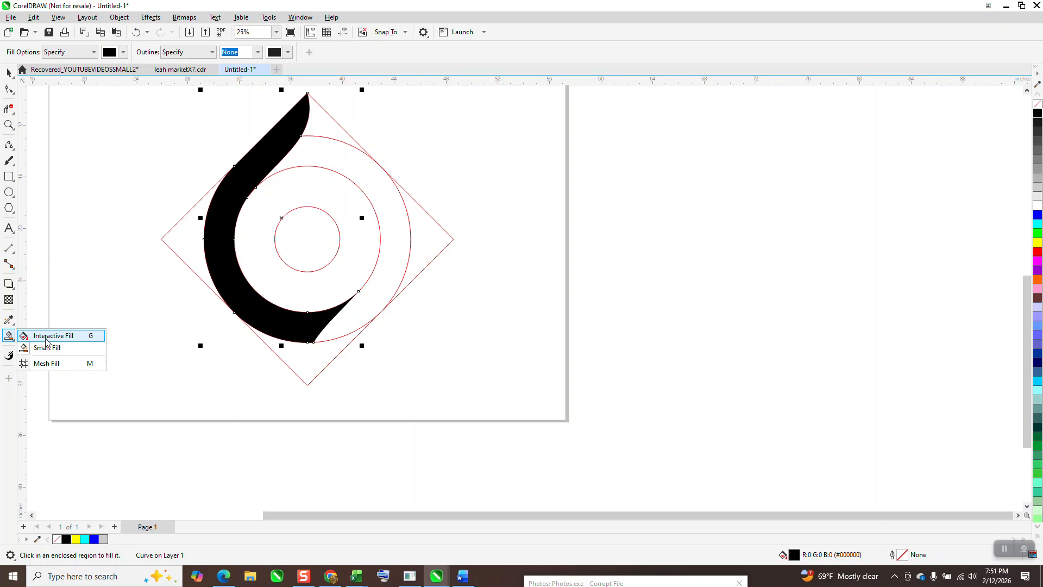
pyautogui.click(47, 336)
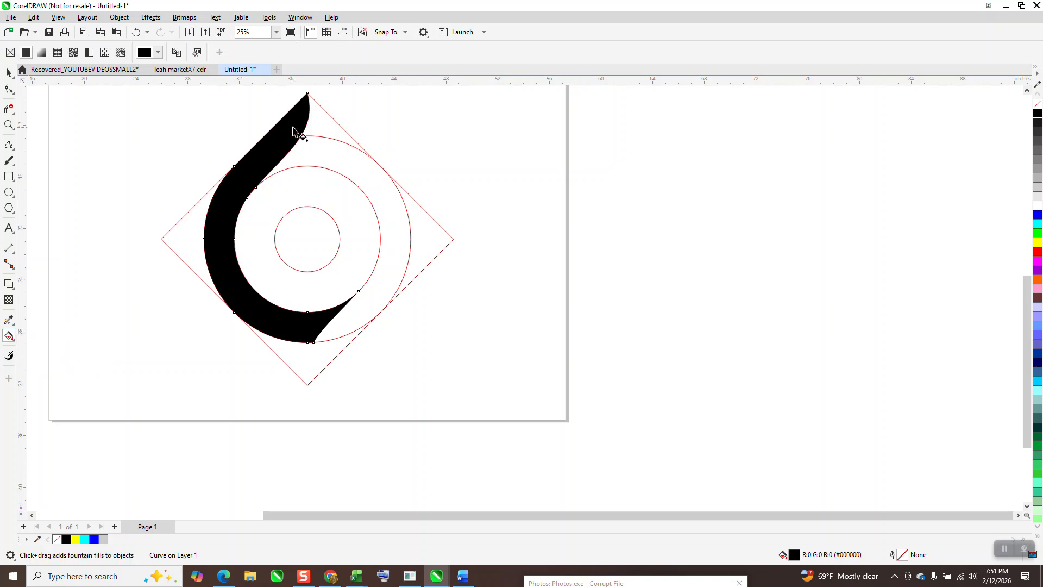
pyautogui.moveTo(273, 137); pyautogui.dragTo(286, 356)
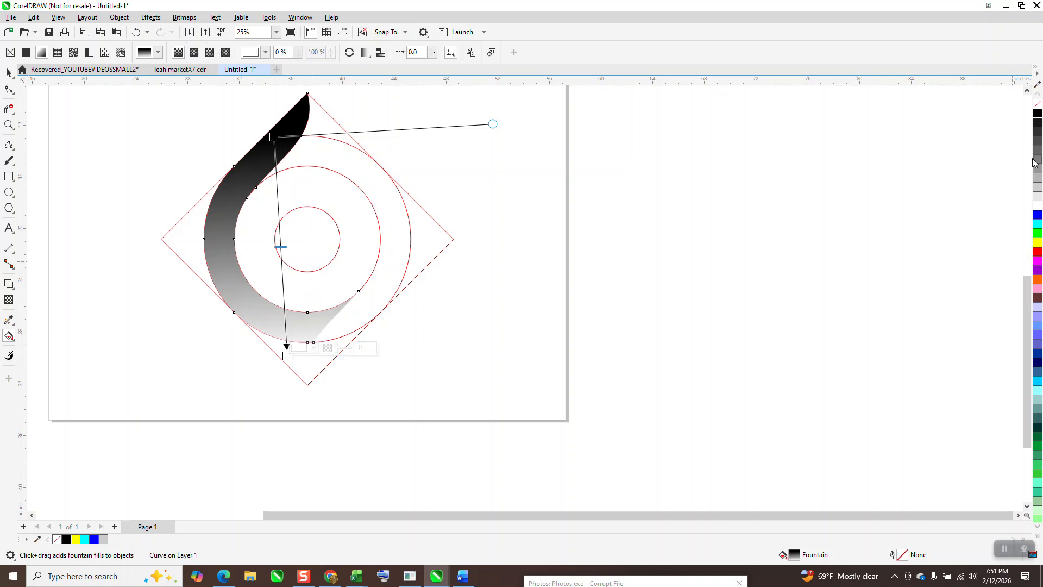
pyautogui.moveTo(1037, 112); pyautogui.dragTo(292, 340)
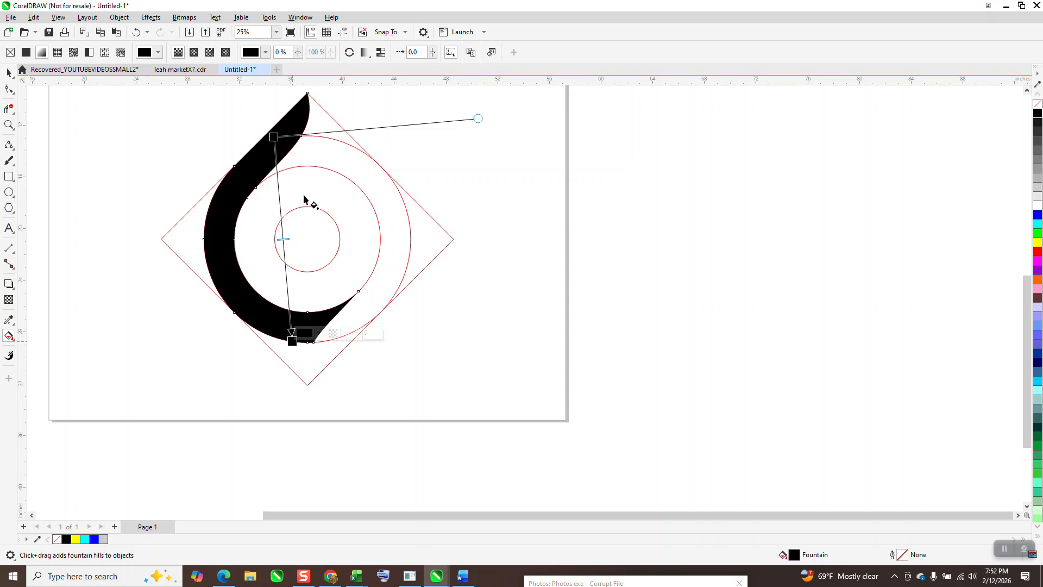
# Step: Add three blue color stops along the band's fountain fill and move its starting point up toward the band's tip
pyautogui.moveTo(1037, 214); pyautogui.dragTo(286, 270)
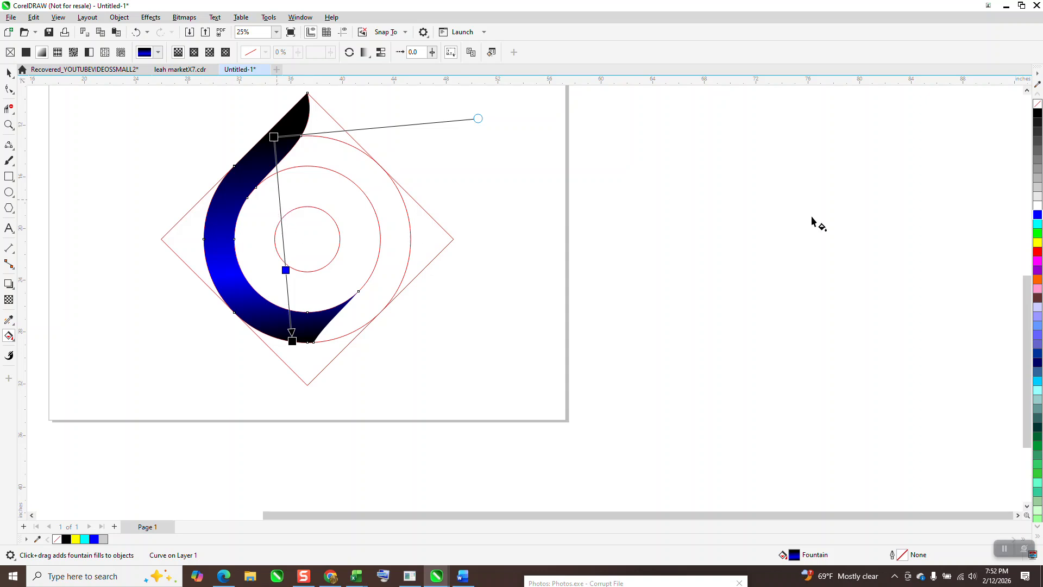
pyautogui.moveTo(1037, 216); pyautogui.dragTo(283, 233)
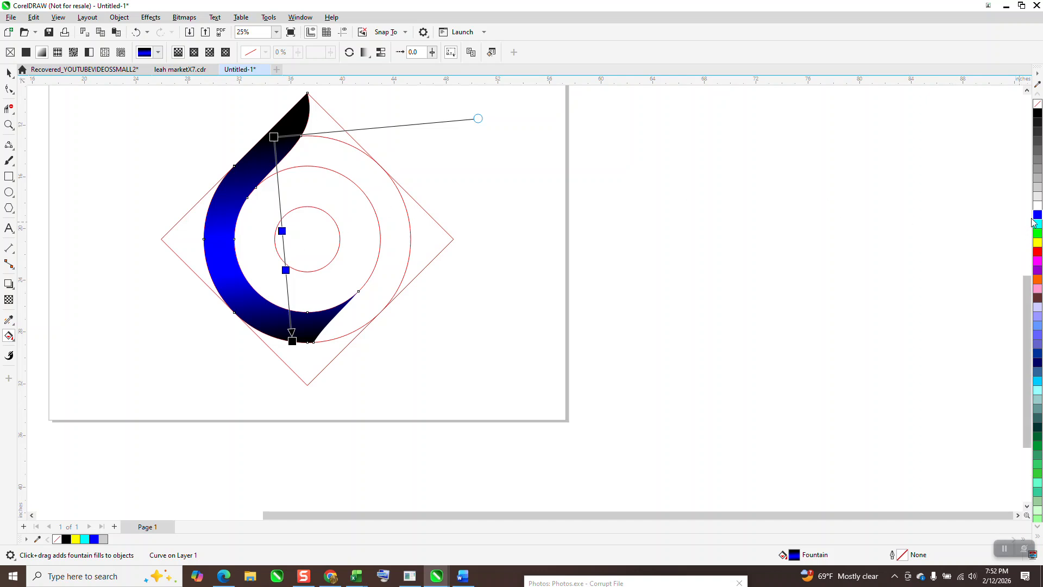
pyautogui.moveTo(930, 239); pyautogui.dragTo(279, 194)
pyautogui.moveTo(273, 136); pyautogui.dragTo(295, 104)
pyautogui.scroll(-1, 353, 152)
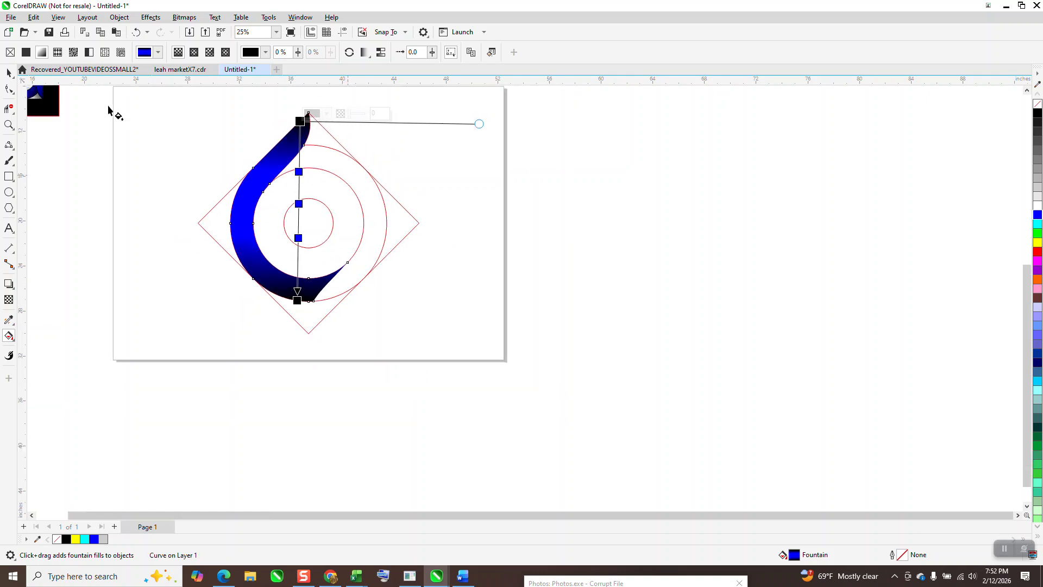
# Step: Add a copy of the blue gradient band rotated 180° to complete the ring on the opposite side
pyautogui.click(8, 72)
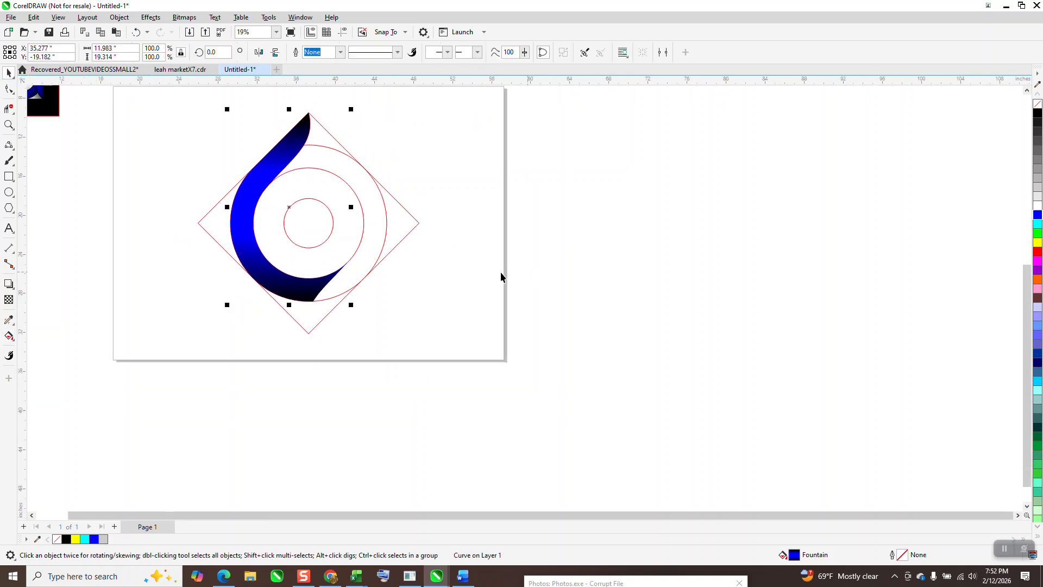
pyautogui.click(489, 192)
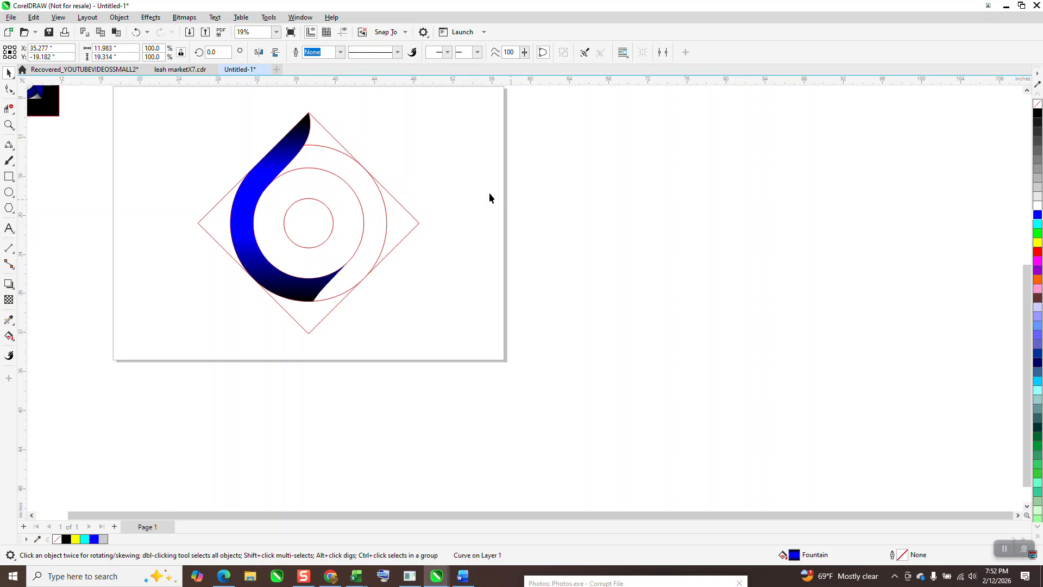
pyautogui.click(267, 168)
pyautogui.write('180')
pyautogui.press('Return')
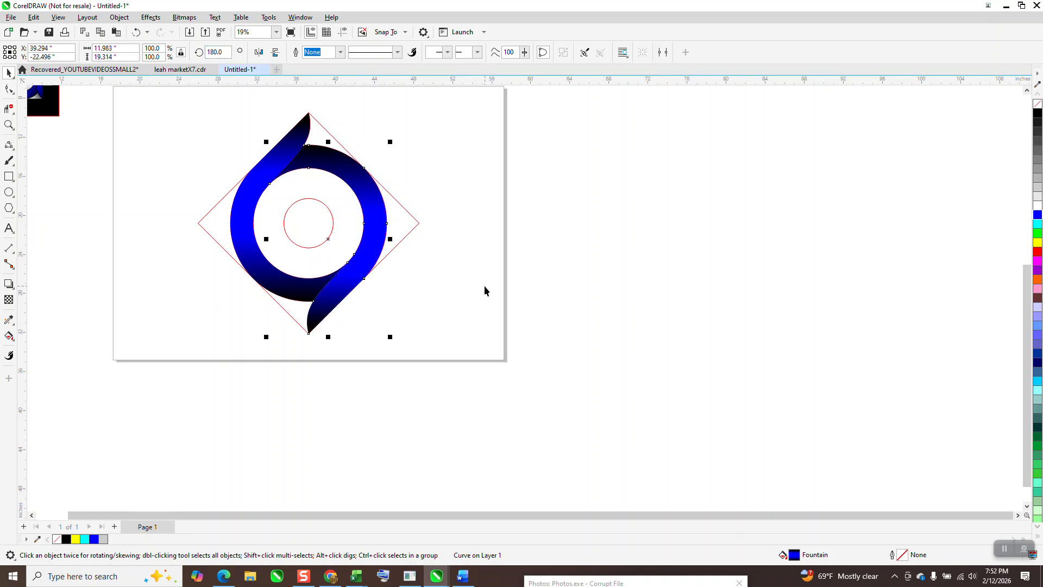
# Step: Try to fill the gap in the diamond's lower-left corner, between ring and outline, using Smart Fill
pyautogui.click(10, 336)
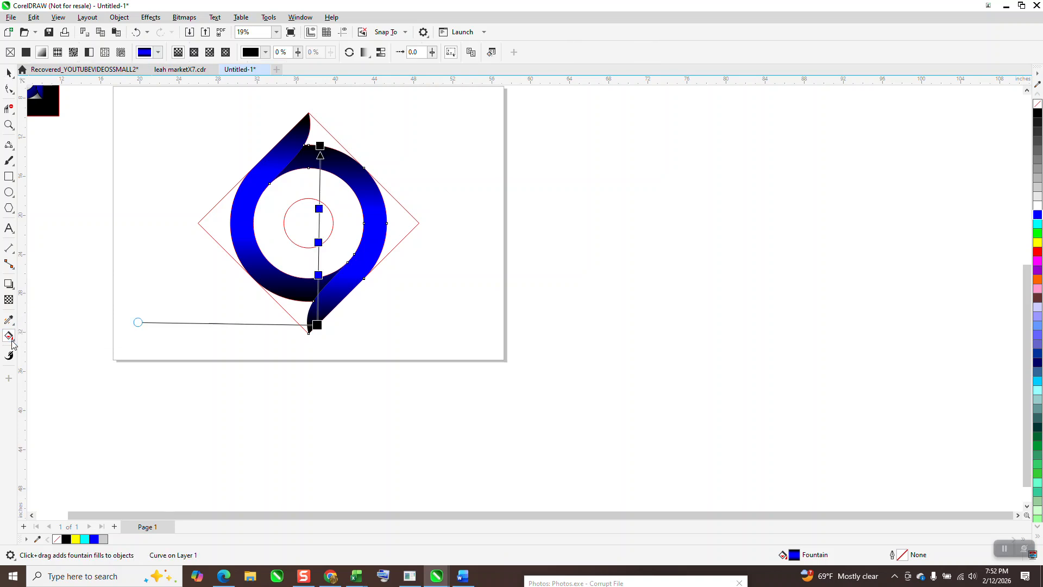
pyautogui.click(13, 343)
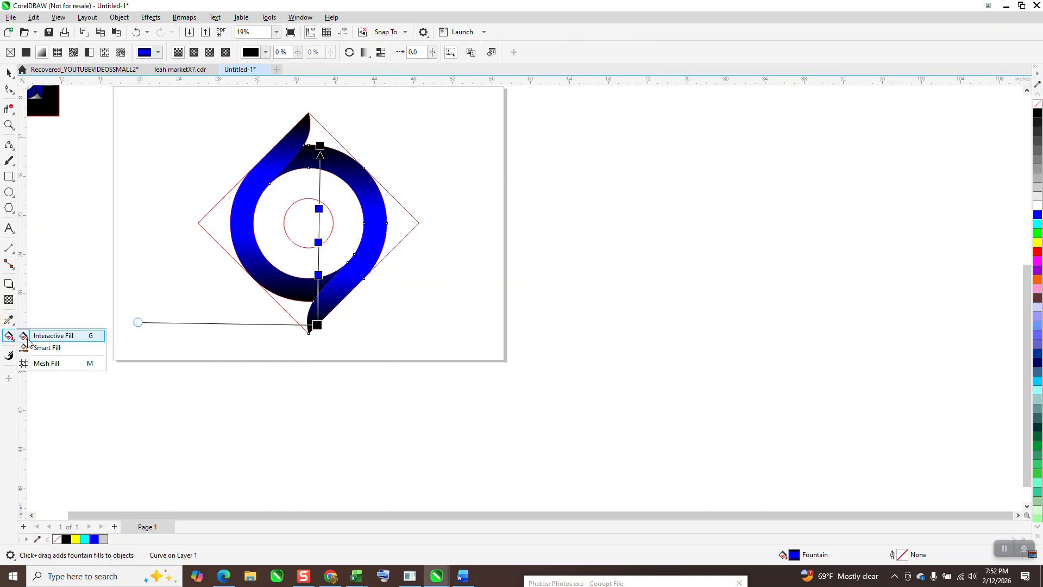
pyautogui.click(27, 340)
pyautogui.click(296, 317)
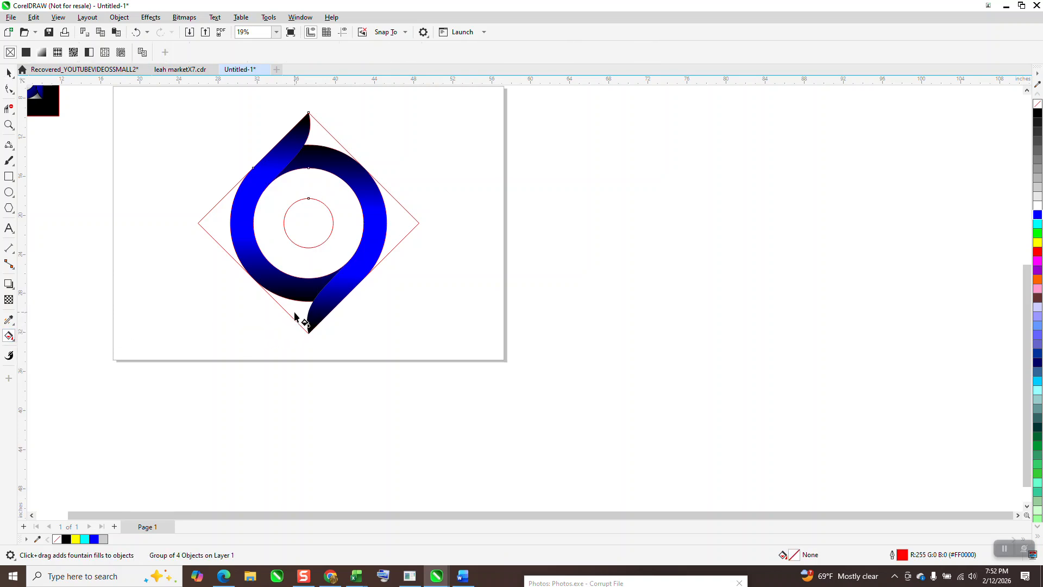
pyautogui.click(12, 340)
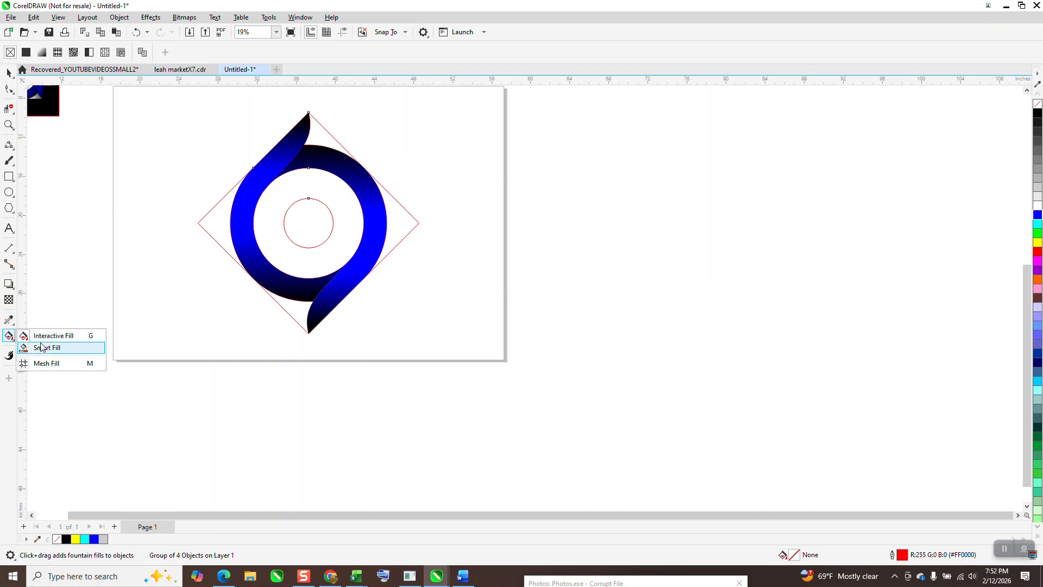
pyautogui.click(38, 346)
pyautogui.click(299, 315)
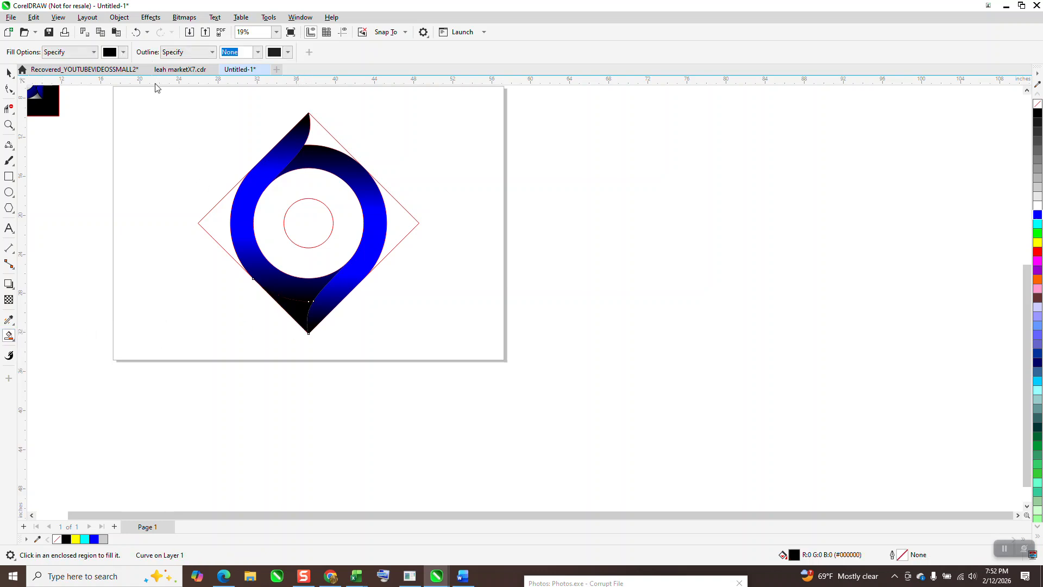
# Step: Replace the black fill in the diamond's lower-left gap with a light gray Smart Fill that has no outline
pyautogui.click(123, 52)
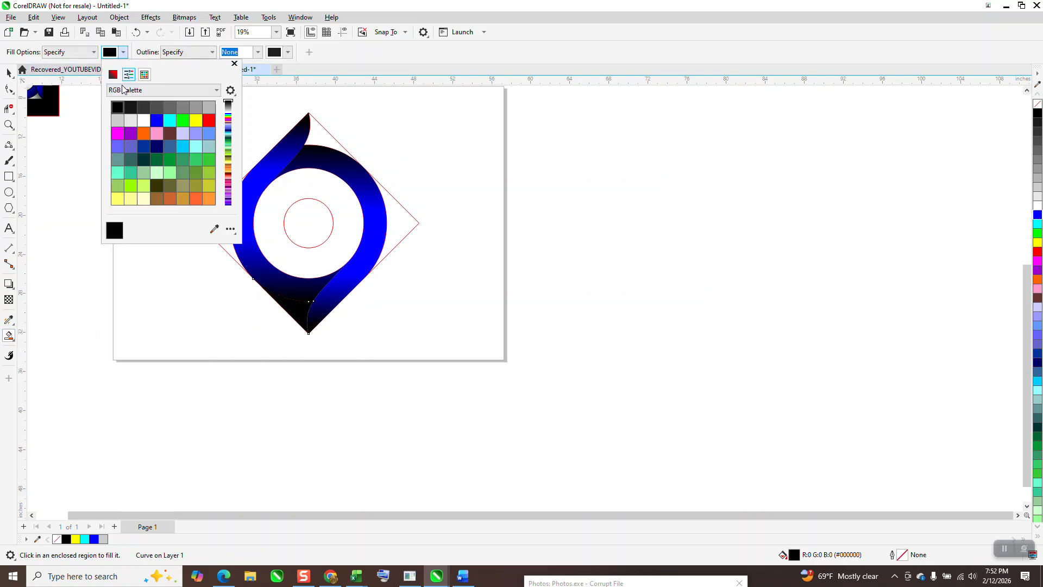
pyautogui.click(118, 122)
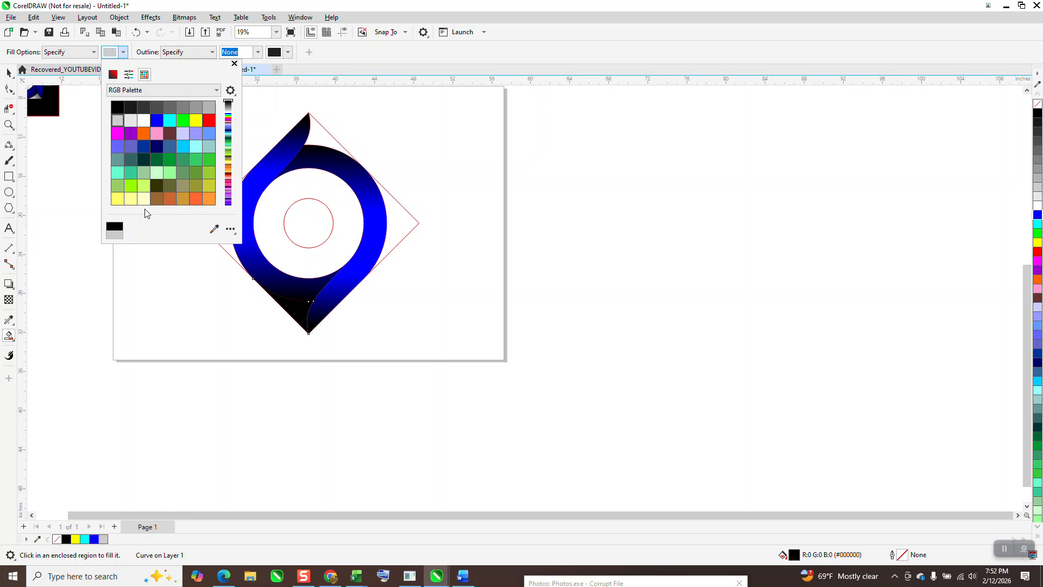
pyautogui.click(134, 33)
pyautogui.click(136, 33)
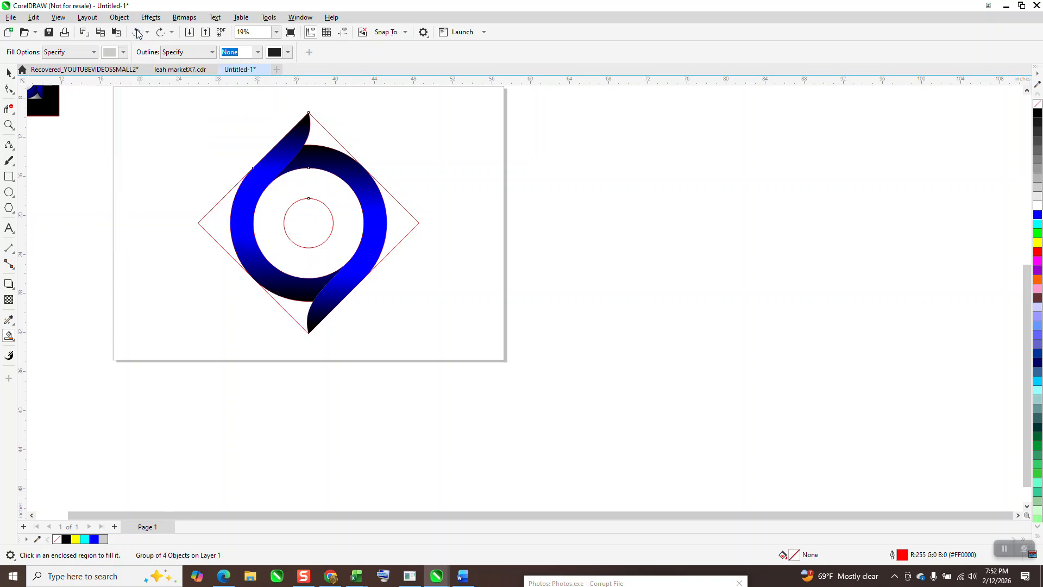
pyautogui.click(13, 340)
pyautogui.click(28, 347)
pyautogui.click(288, 309)
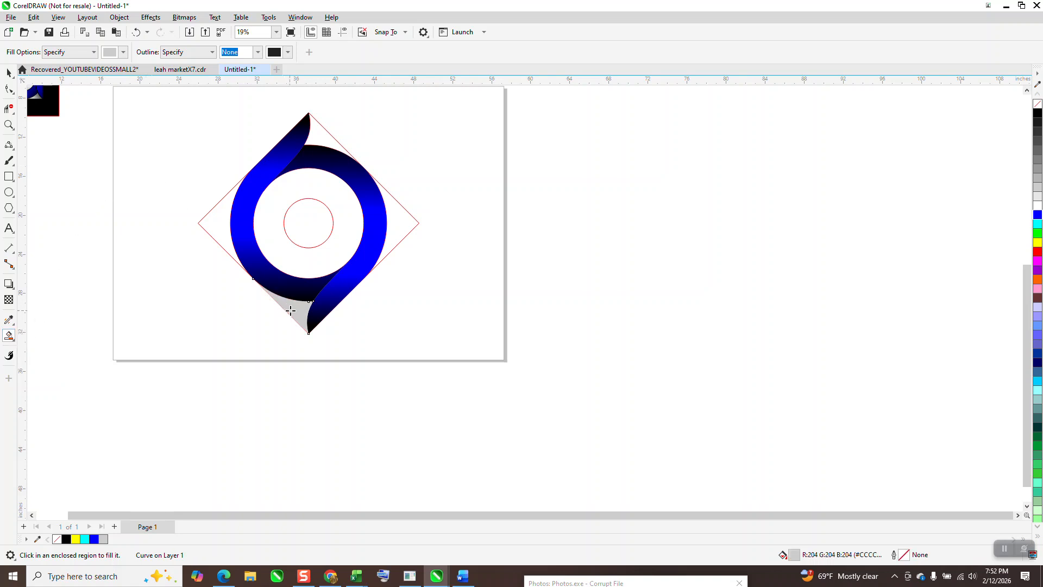
# Step: Apply a linear fountain fill to the lower-left gap, running from light gray to black toward the blue band
pyautogui.click(8, 125)
pyautogui.moveTo(228, 268); pyautogui.dragTo(384, 367)
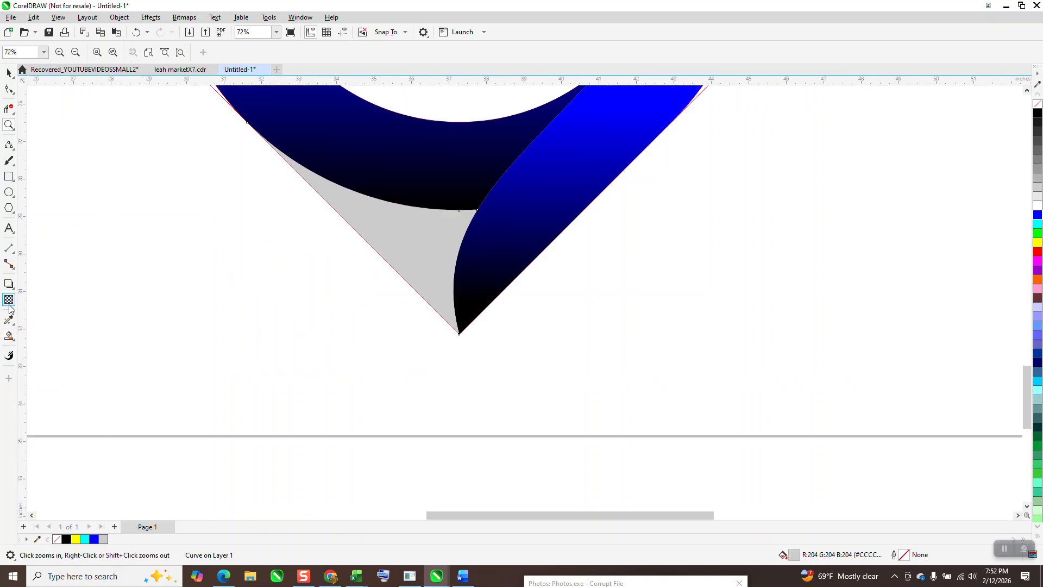
pyautogui.click(17, 343)
pyautogui.click(40, 335)
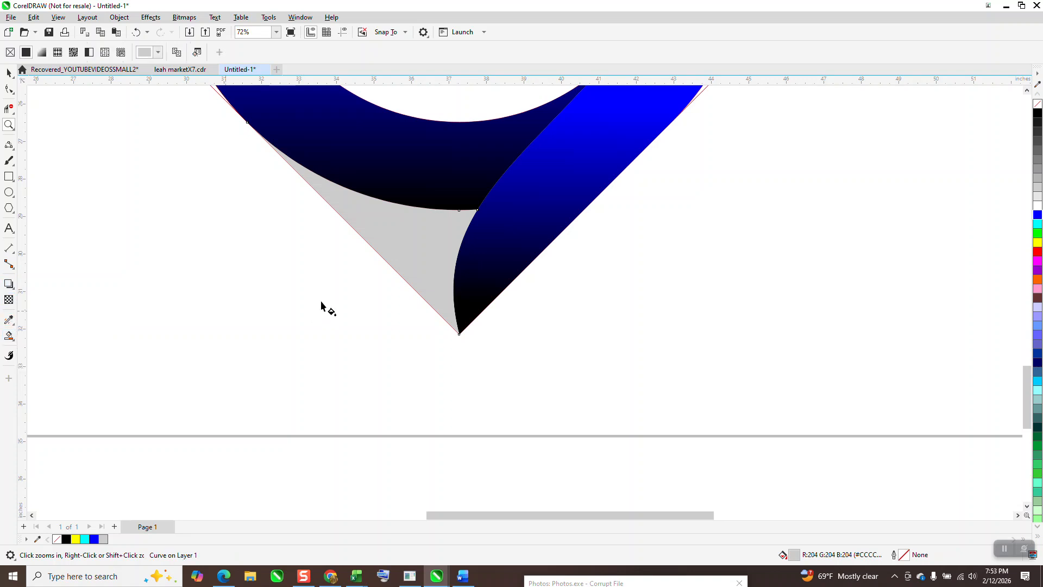
pyautogui.moveTo(385, 237); pyautogui.dragTo(483, 273)
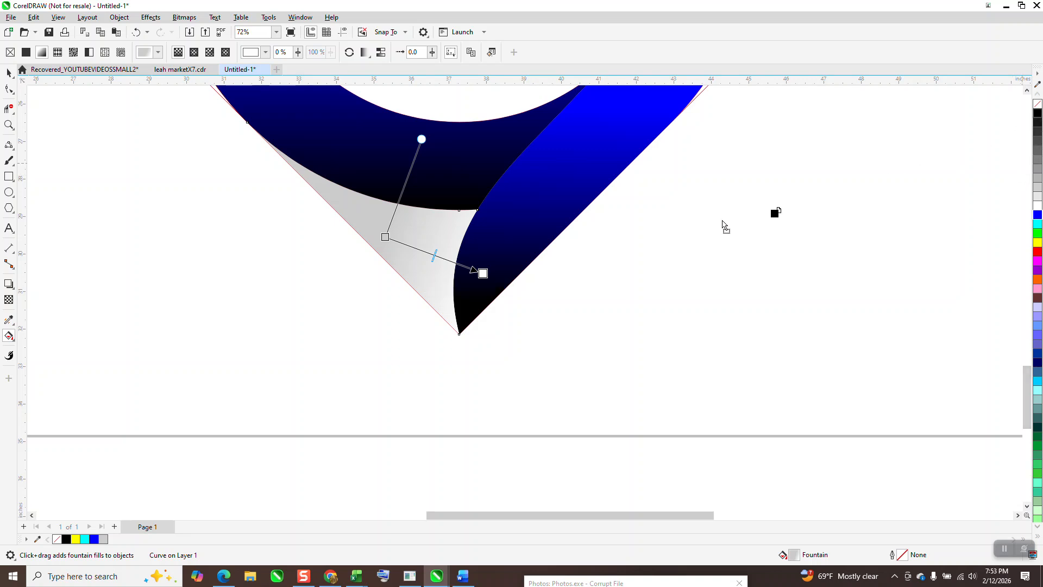
pyautogui.scroll(-3, 375, 342)
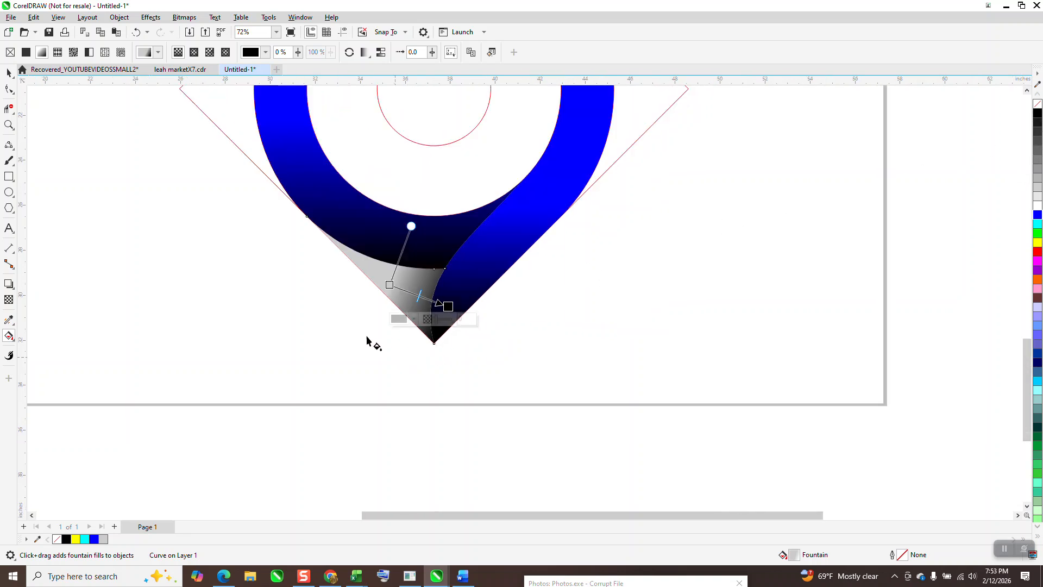
# Step: Add a copy of the gray-to-black gap piece rotated 180° into the opposite gap at the diamond's upper tip
pyautogui.click(9, 73)
pyautogui.scroll(-1, 389, 399)
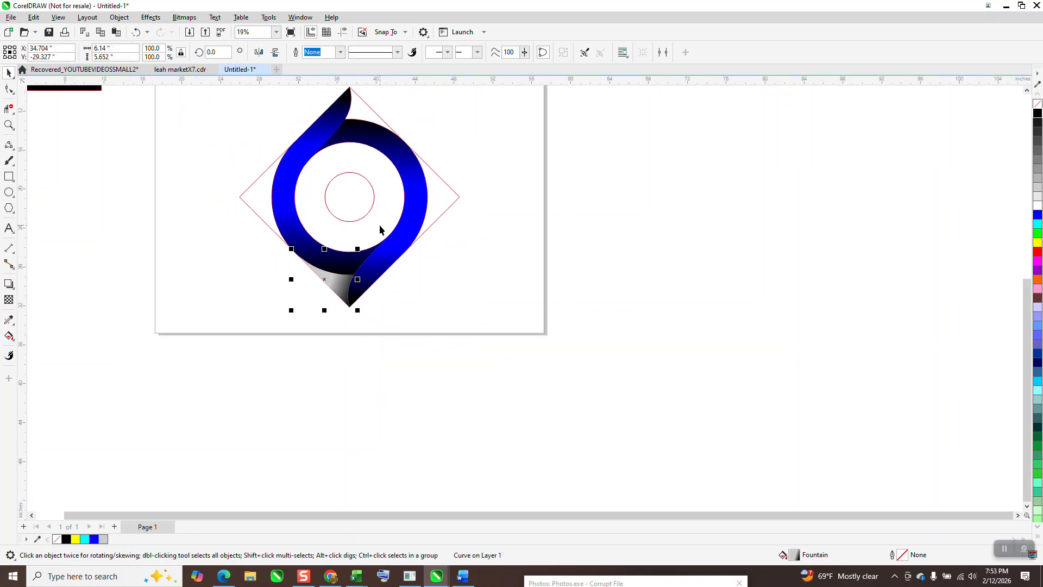
pyautogui.doubleClick(213, 52)
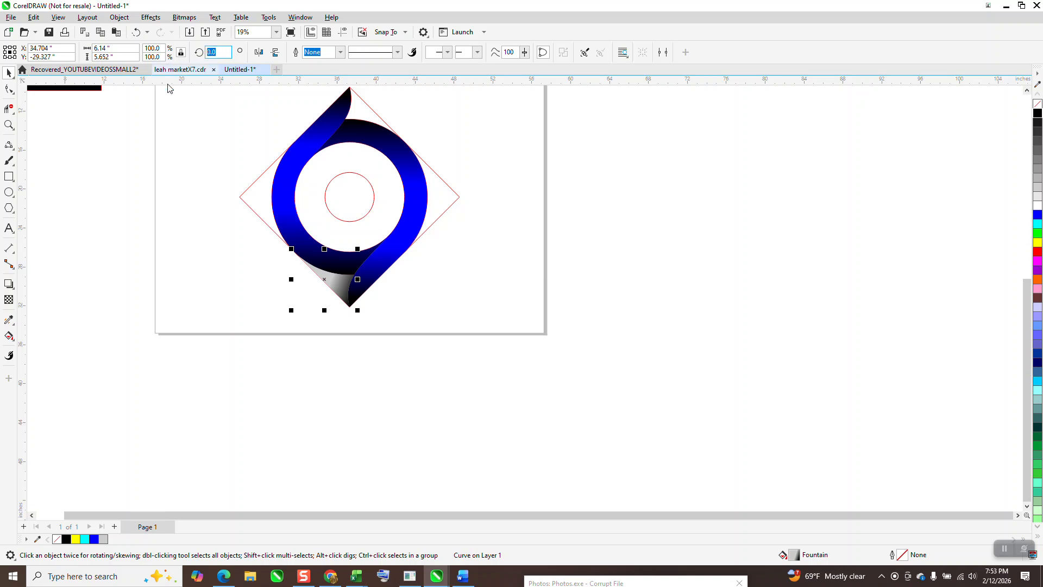
pyautogui.write('180')
pyautogui.press('Return')
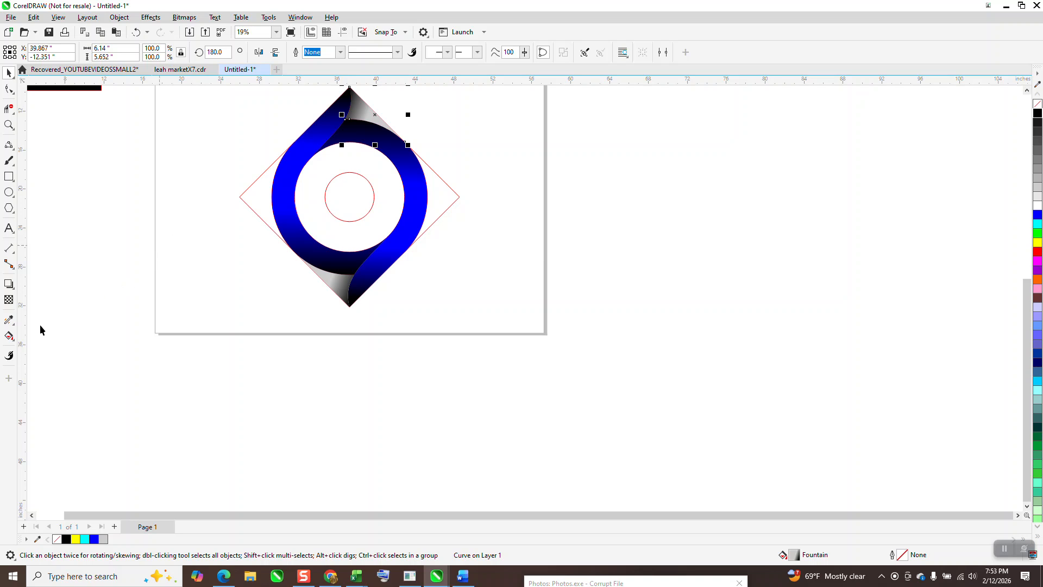
# Step: Fill the diamond's left corner region outside the blue ring with light gray using Smart Fill
pyautogui.click(13, 339)
pyautogui.click(40, 348)
pyautogui.click(255, 203)
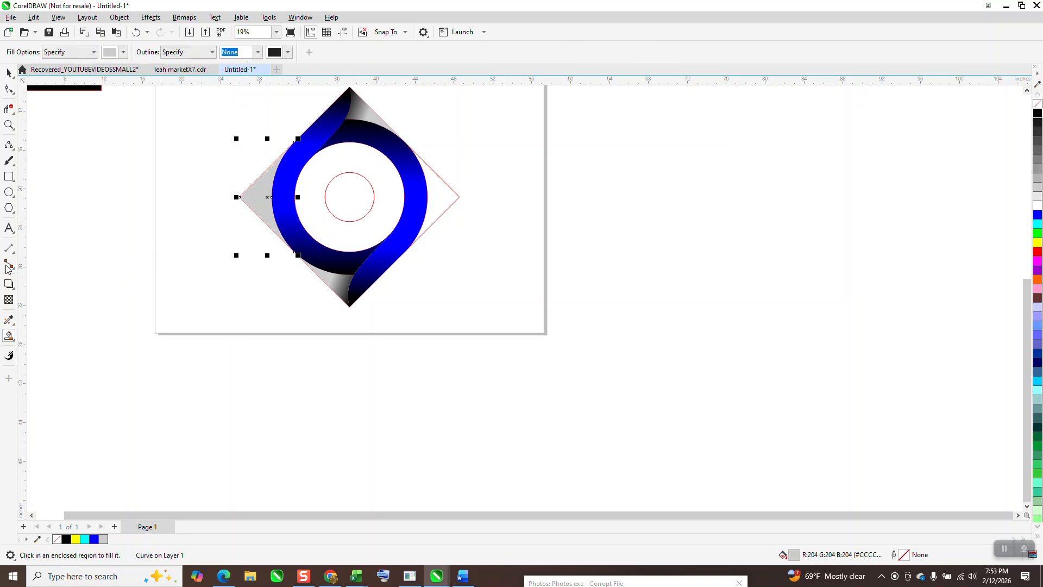
# Step: Apply a linear fountain fill running vertically upward across the diamond's left corner piece
pyautogui.click(14, 342)
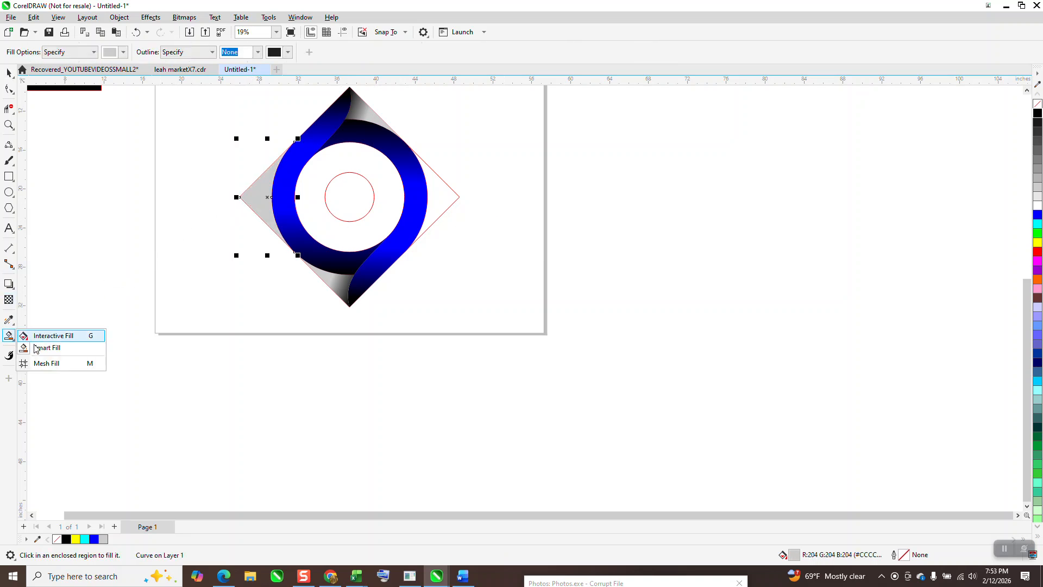
pyautogui.click(33, 349)
pyautogui.click(12, 339)
pyautogui.click(57, 337)
pyautogui.press('z')
pyautogui.moveTo(225, 165); pyautogui.dragTo(382, 271)
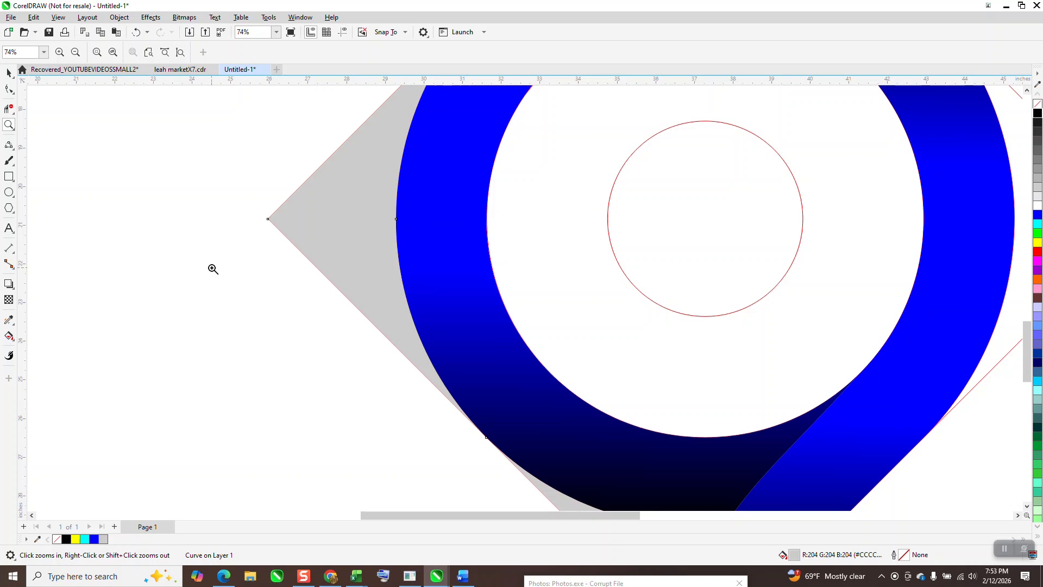
pyautogui.click(9, 336)
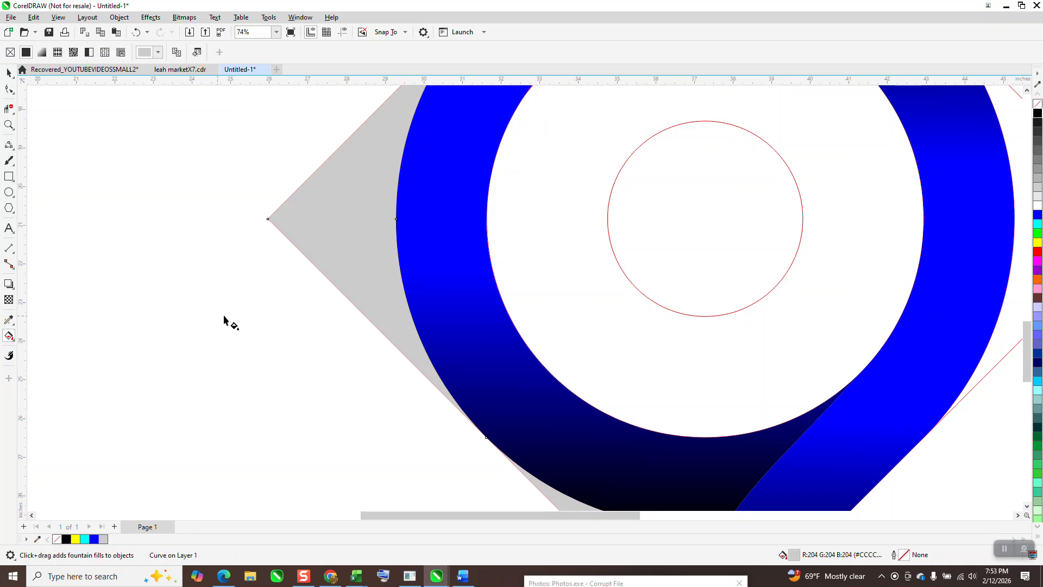
pyautogui.moveTo(350, 292); pyautogui.dragTo(356, 126)
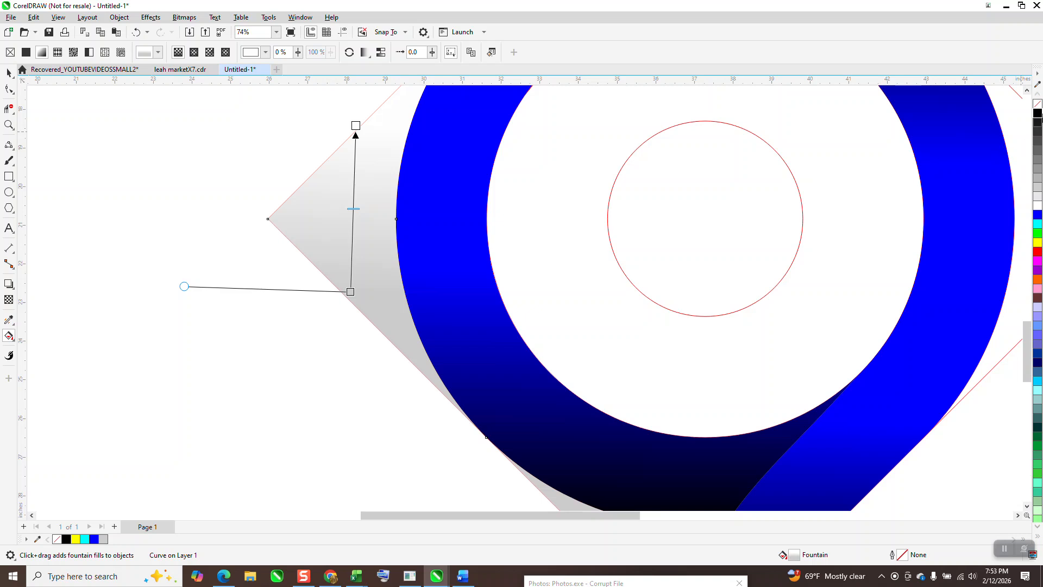
# Step: Set both end colors of the left corner's fountain fill to black and add a light gray color stop midway
pyautogui.moveTo(1038, 116); pyautogui.dragTo(356, 128)
pyautogui.moveTo(1037, 115); pyautogui.dragTo(350, 292)
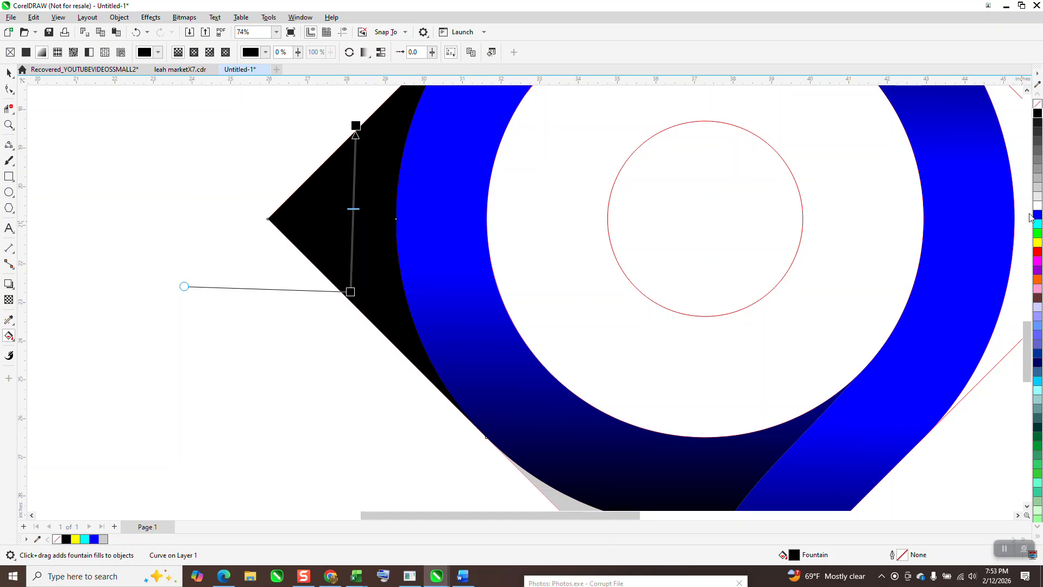
pyautogui.moveTo(1037, 188); pyautogui.dragTo(416, 225)
pyautogui.moveTo(350, 219); pyautogui.dragTo(352, 215)
pyautogui.scroll(-2, 252, 300)
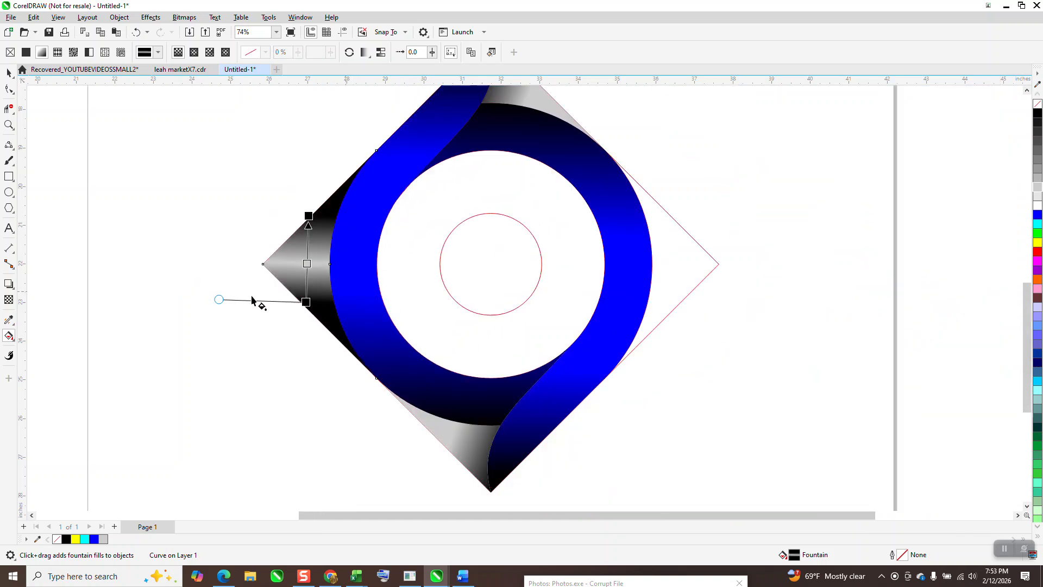
# Step: Add a copy of the left corner piece rotated 180° to fill the diamond's right corner
pyautogui.scroll(-2, 253, 300)
pyautogui.click(9, 72)
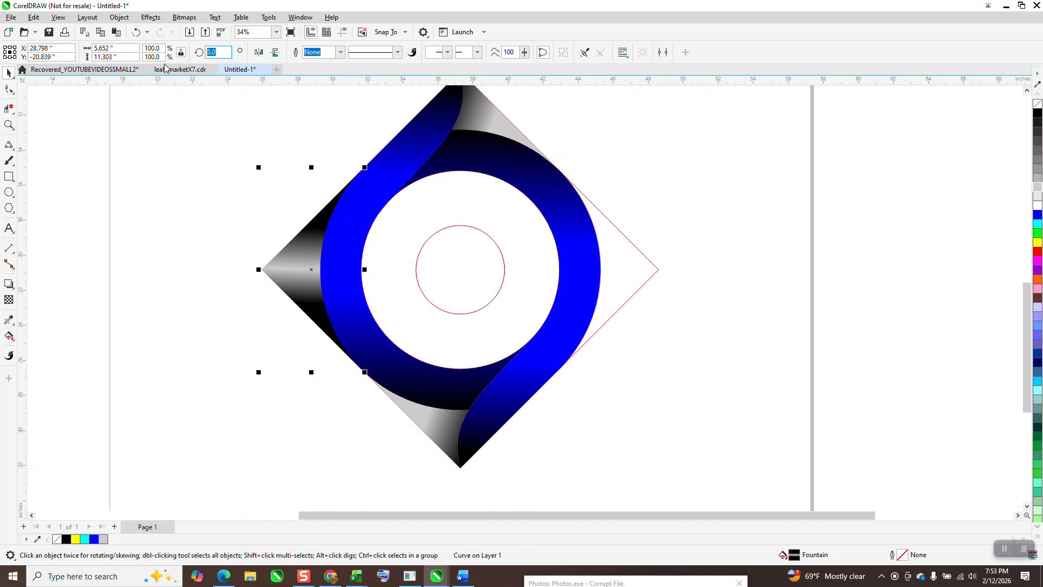
pyautogui.write('9')
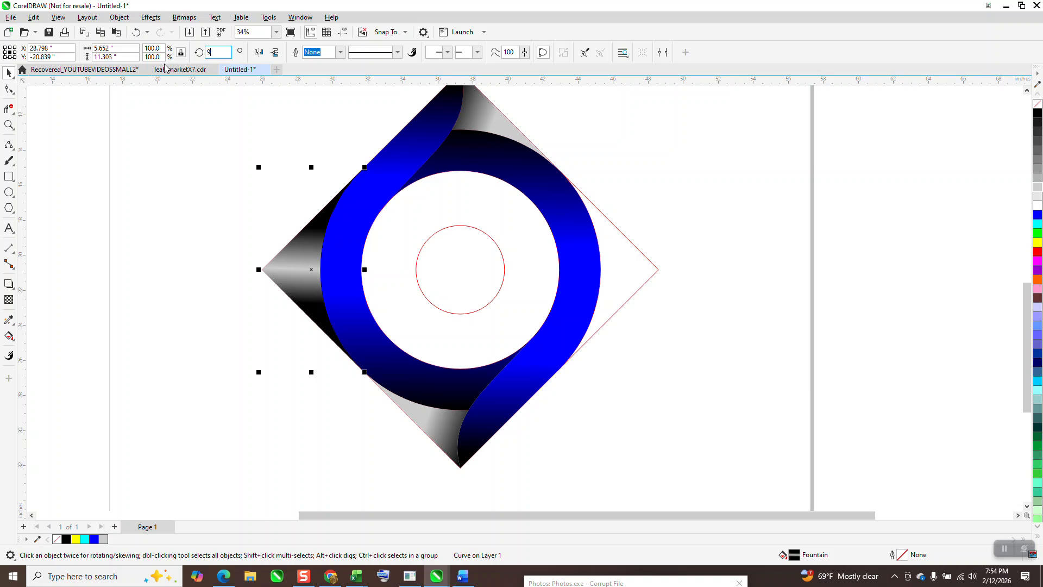
pyautogui.write('180')
pyautogui.press('Return')
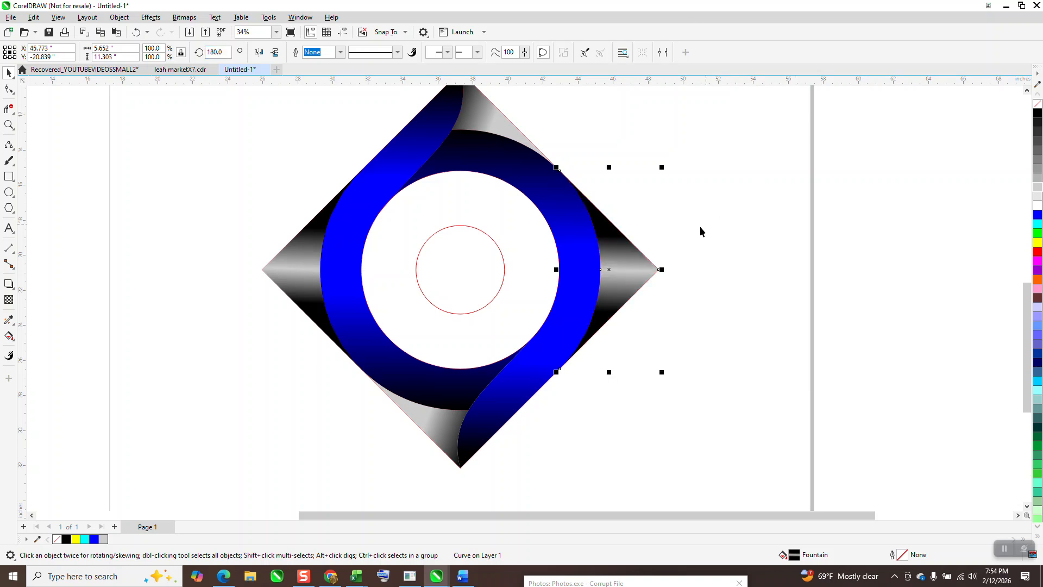
# Step: Fill the area between the blue ring and the small center circle with light gray using Smart Fill
pyautogui.scroll(-1, 484, 242)
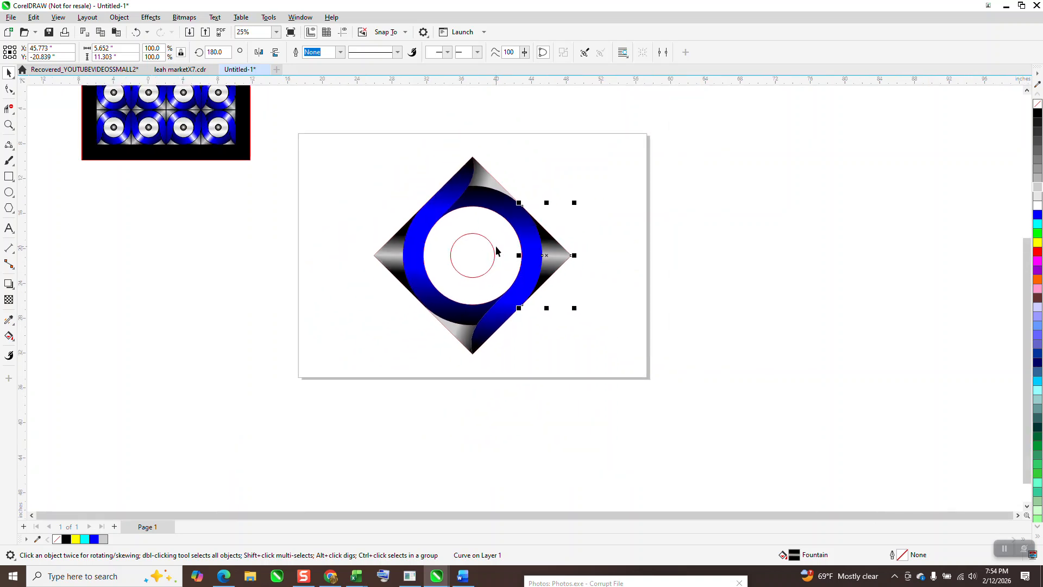
pyautogui.click(8, 336)
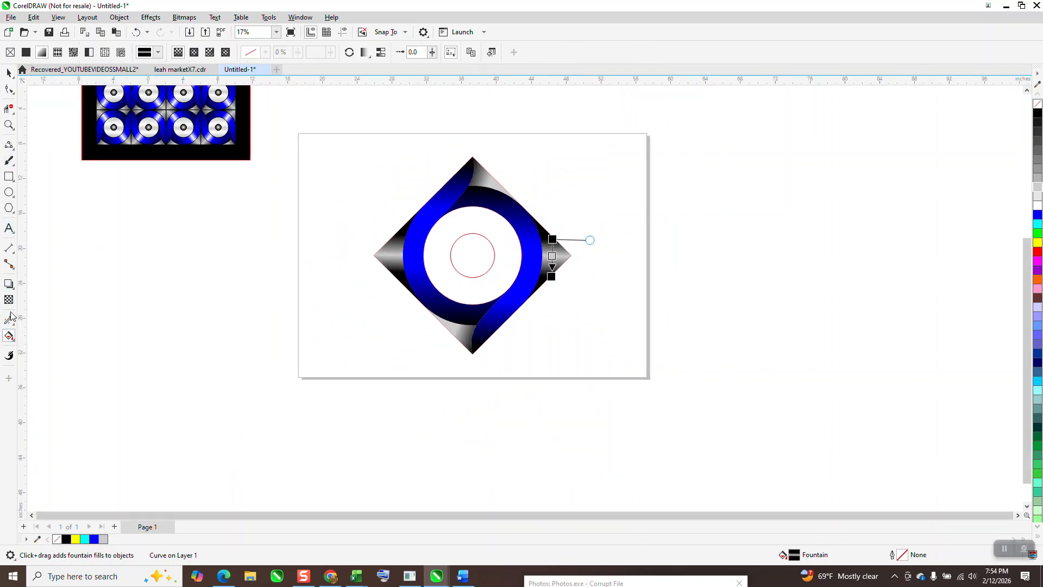
pyautogui.click(13, 341)
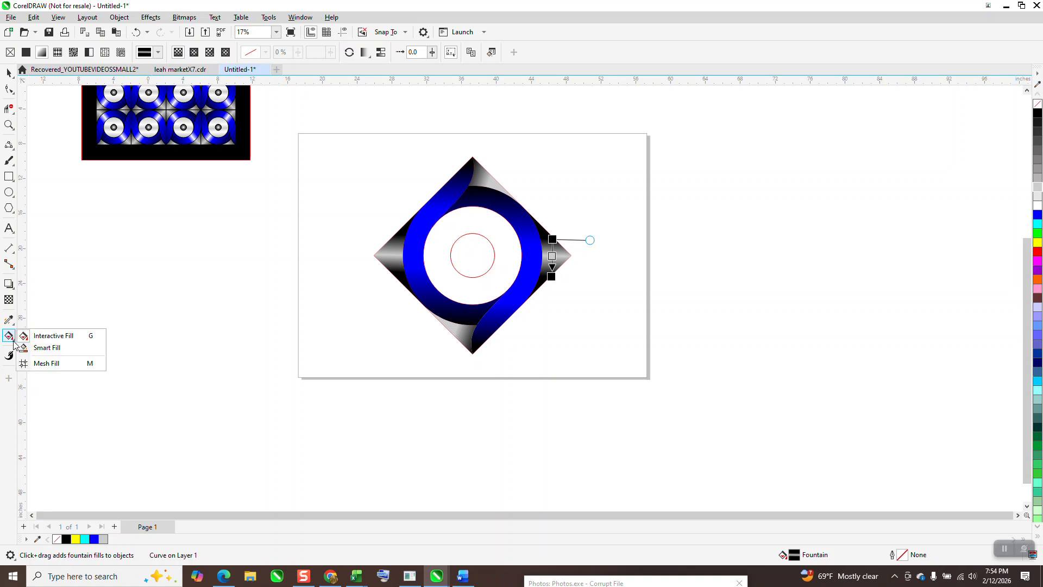
pyautogui.click(47, 348)
pyautogui.click(441, 248)
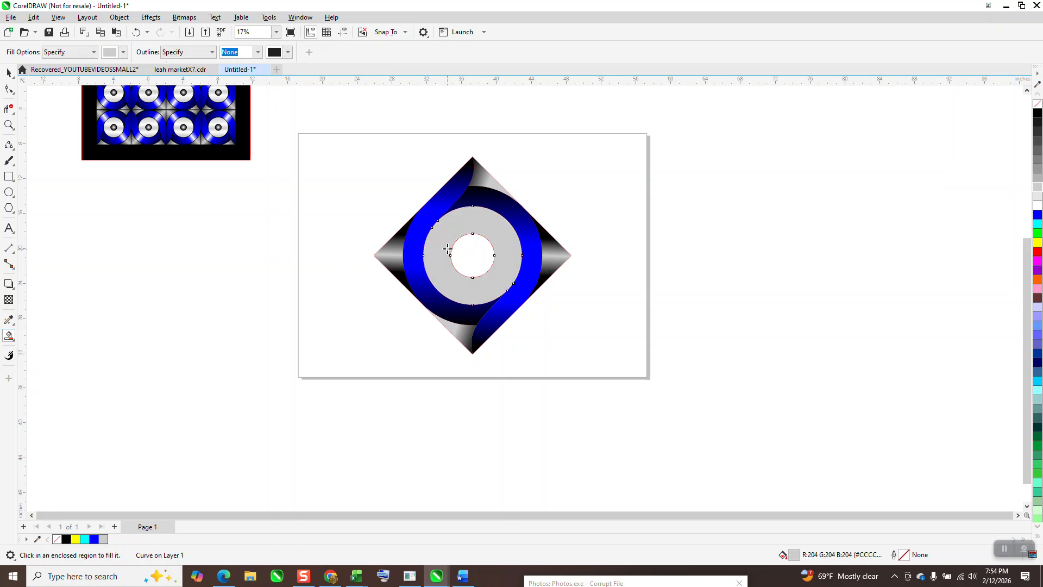
# Step: Apply an upward linear fountain fill to the gray inner ring with light gray ends and two white color stops near the middle
pyautogui.click(14, 343)
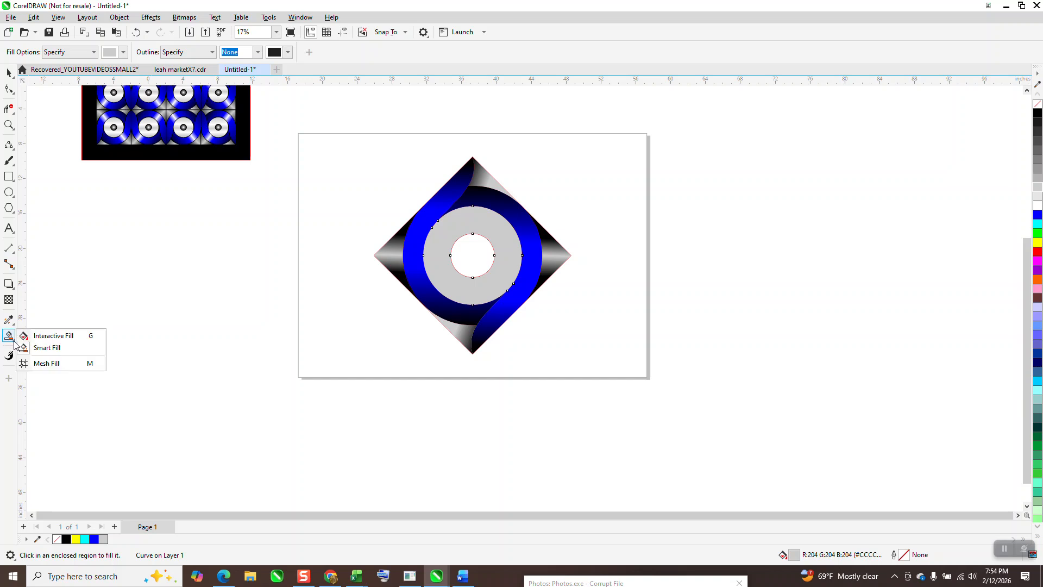
pyautogui.click(53, 335)
pyautogui.moveTo(473, 305); pyautogui.dragTo(484, 207)
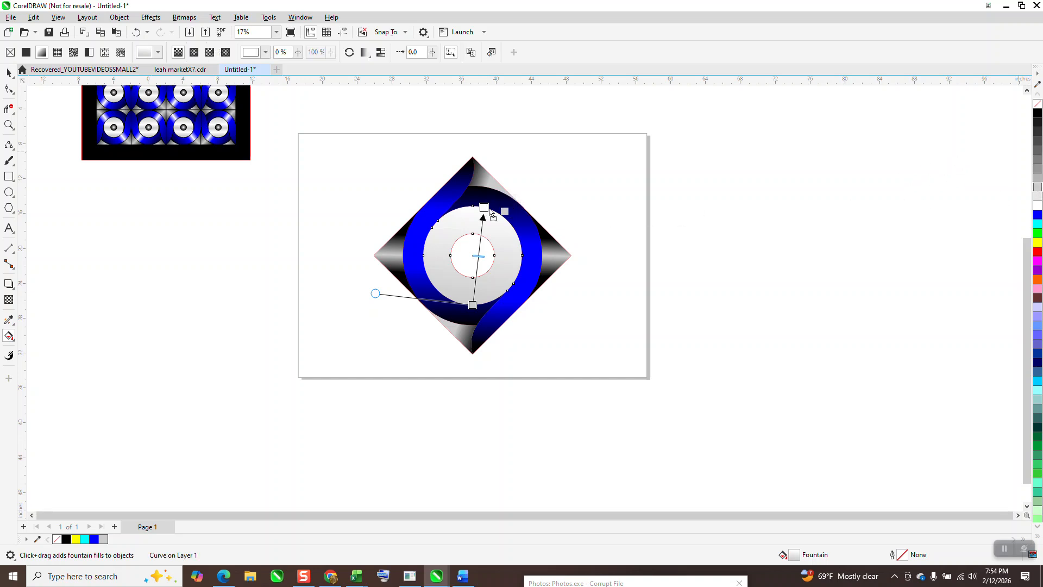
pyautogui.moveTo(484, 207); pyautogui.dragTo(484, 207)
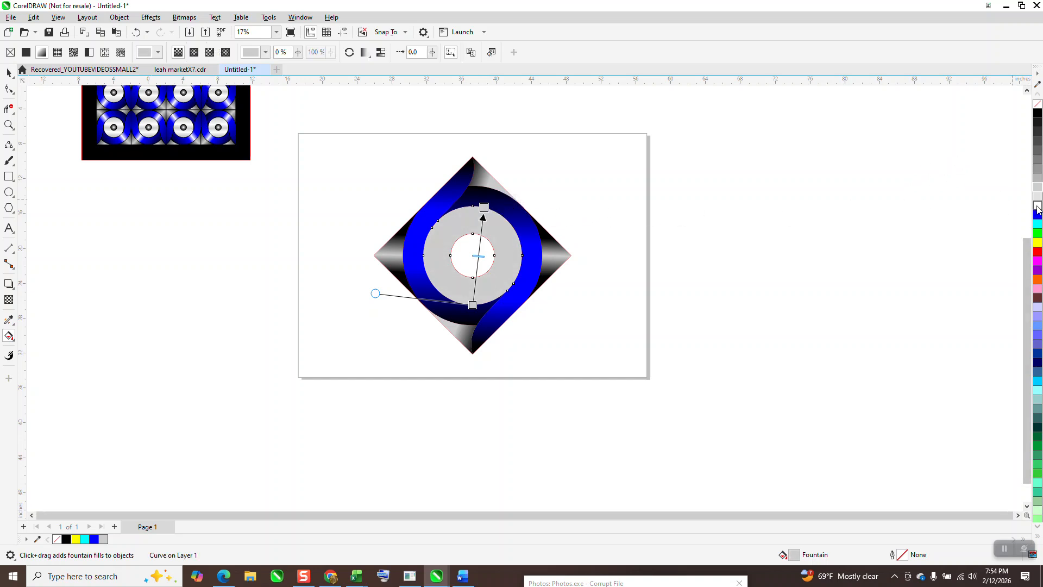
pyautogui.moveTo(907, 232); pyautogui.dragTo(479, 244)
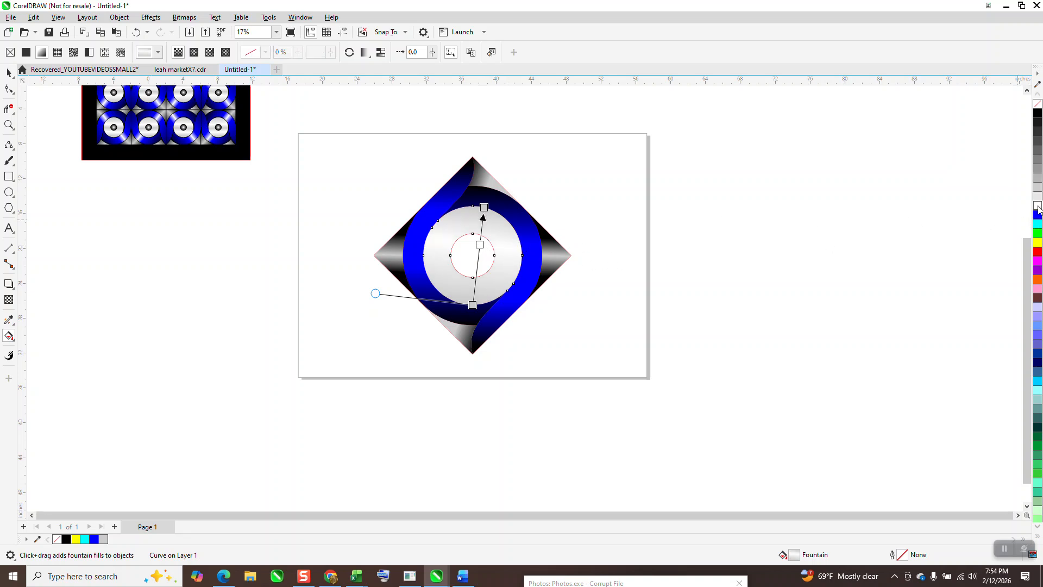
pyautogui.moveTo(1039, 210); pyautogui.dragTo(477, 262)
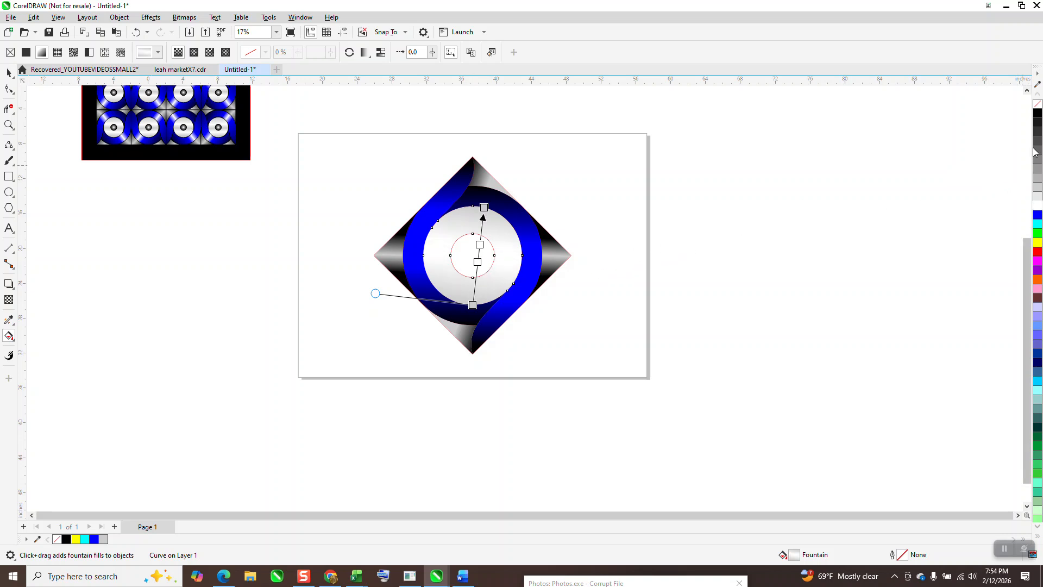
# Step: Change both end colors of the gray inner ring's fountain fill to dark gray and deselect it
pyautogui.moveTo(1038, 139); pyautogui.dragTo(472, 305)
pyautogui.moveTo(1004, 152); pyautogui.dragTo(483, 209)
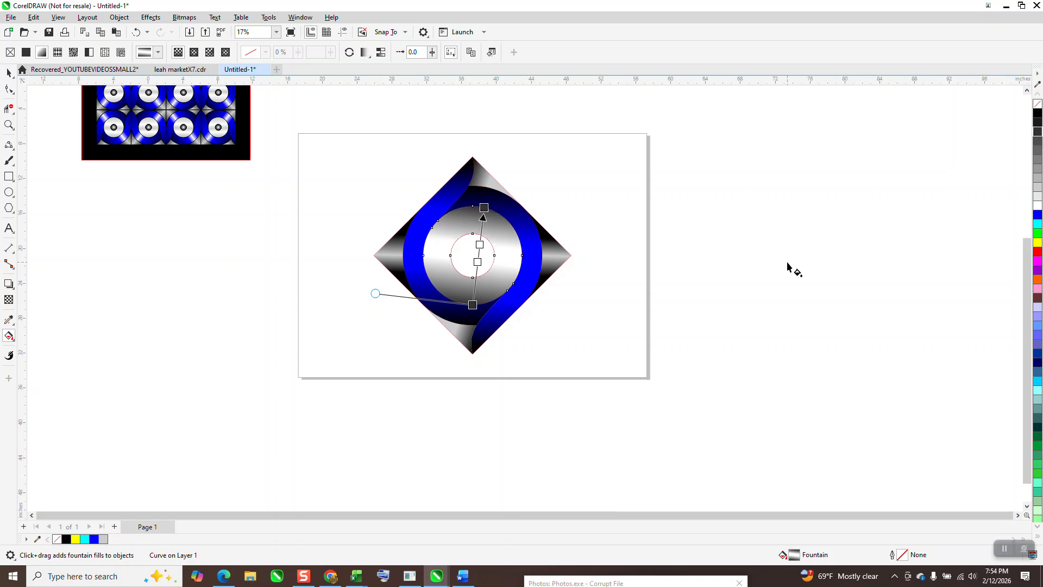
pyautogui.click(8, 72)
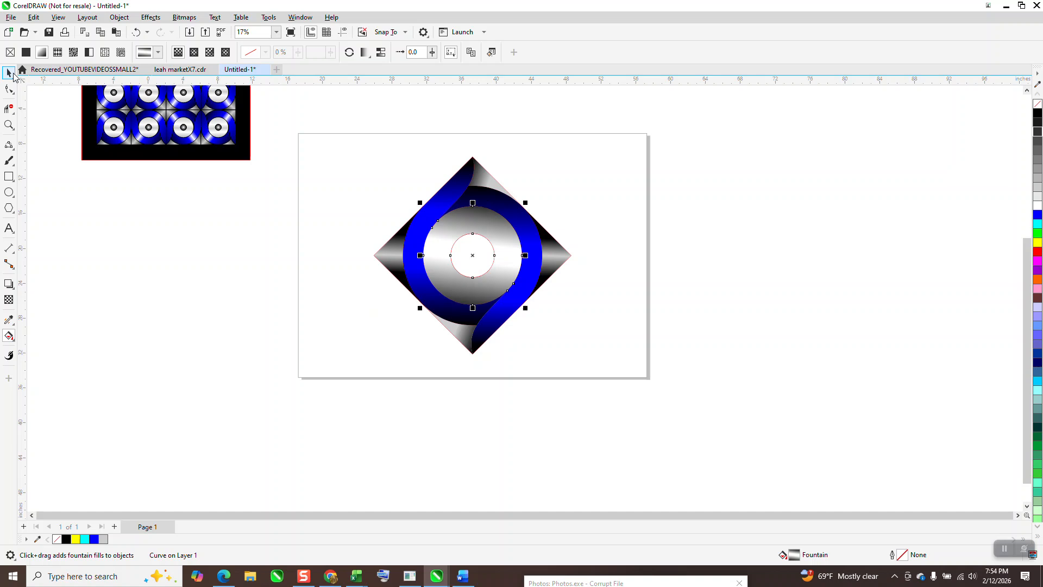
pyautogui.click(621, 216)
# Step: Fill the small center circle using Smart Fill and color the new shape black
pyautogui.click(10, 336)
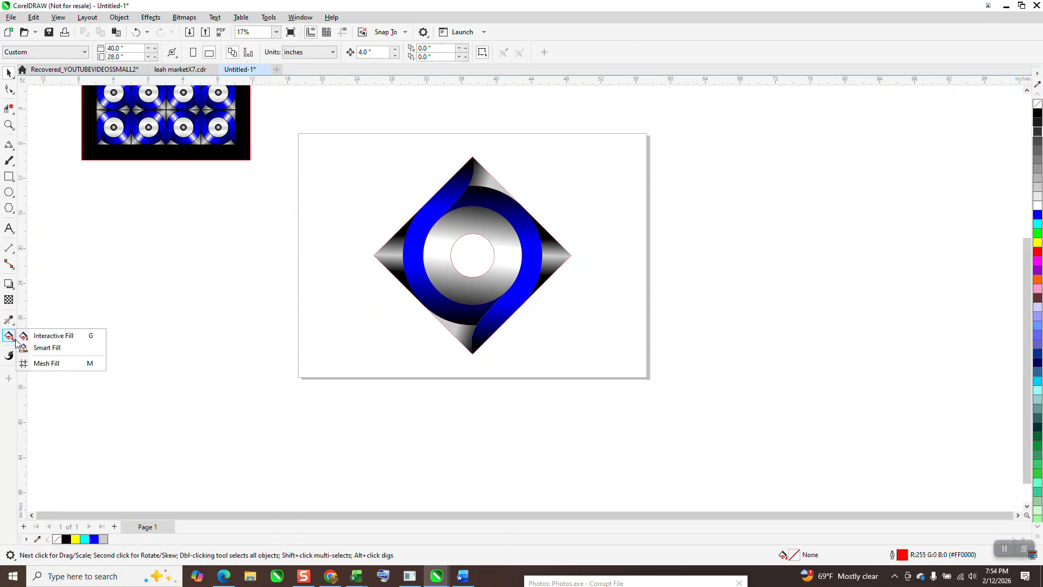
pyautogui.click(24, 346)
pyautogui.click(475, 268)
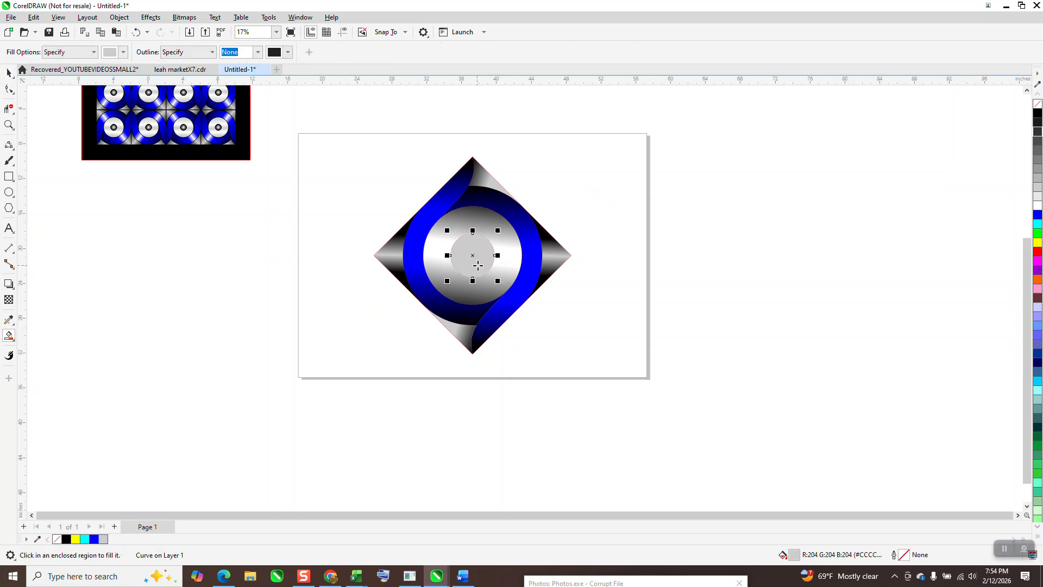
pyautogui.click(1037, 114)
# Step: Apply an elliptical fountain fill to the center circle, white at its exact middle and black at the outer end
pyautogui.click(9, 336)
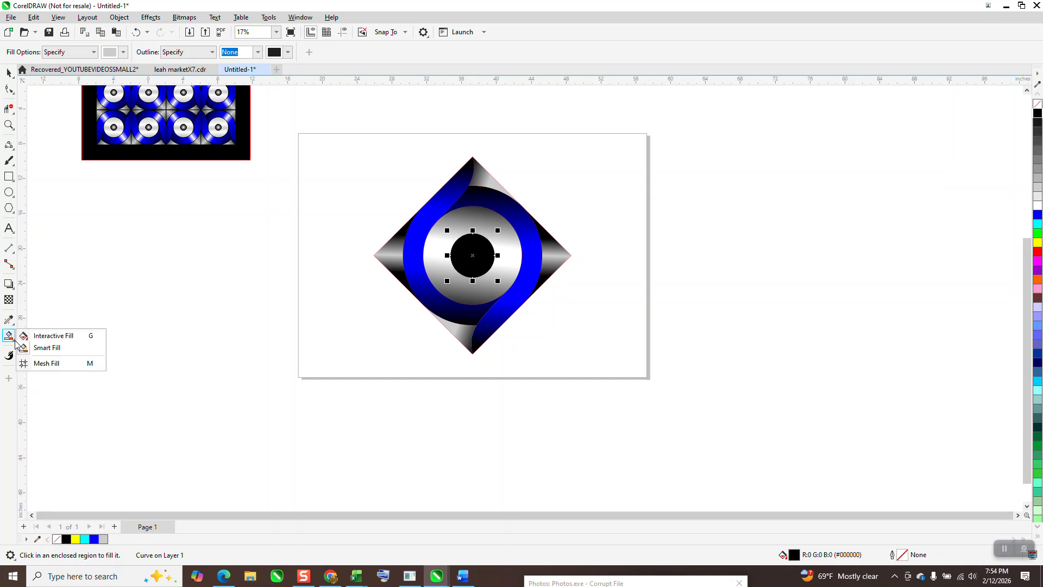
pyautogui.click(41, 336)
pyautogui.moveTo(464, 269); pyautogui.dragTo(500, 251)
pyautogui.click(194, 52)
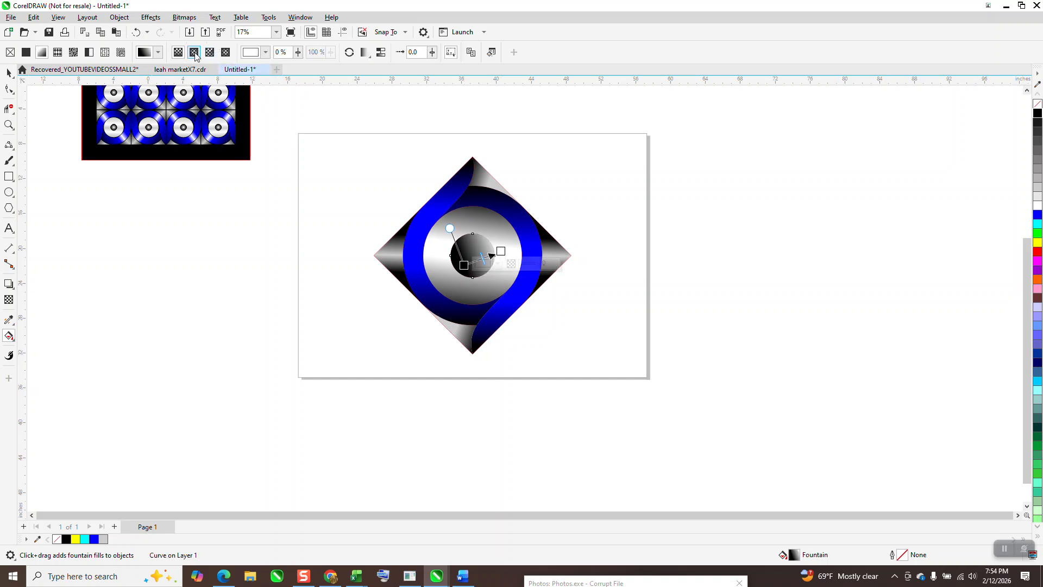
pyautogui.moveTo(482, 259); pyautogui.dragTo(474, 255)
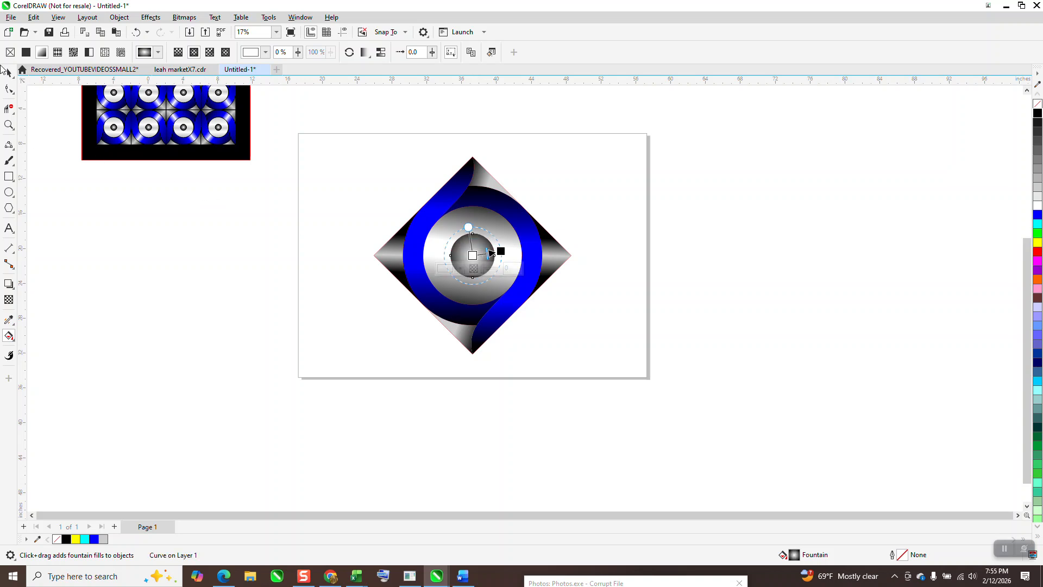
# Step: Select all pieces of the filled diamond, remove their outlines and group them
pyautogui.click(8, 72)
pyautogui.scroll(-1, 268, 207)
pyautogui.moveTo(322, 145); pyautogui.dragTo(564, 328)
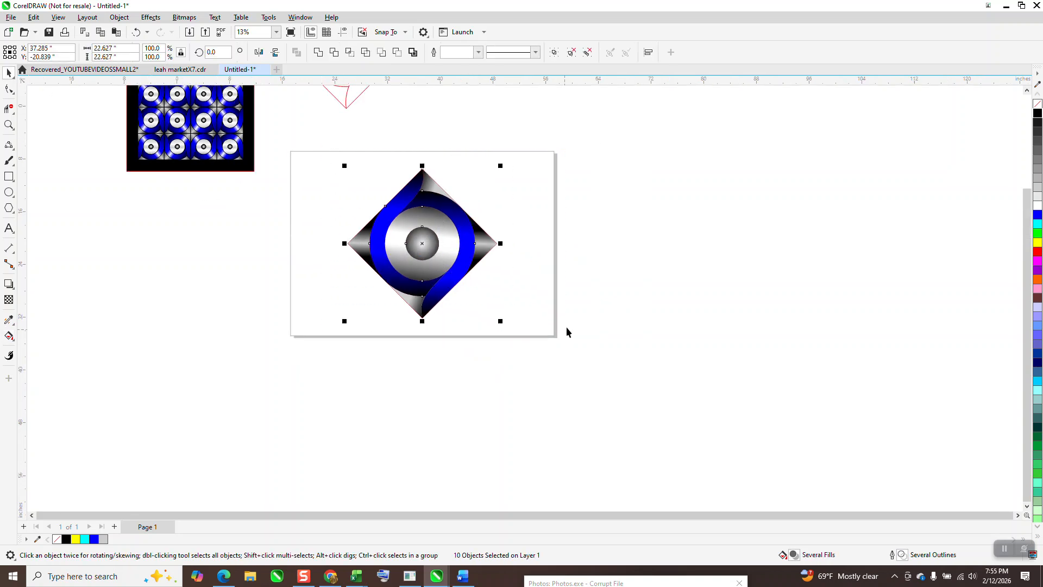
pyautogui.rightClick(1037, 104)
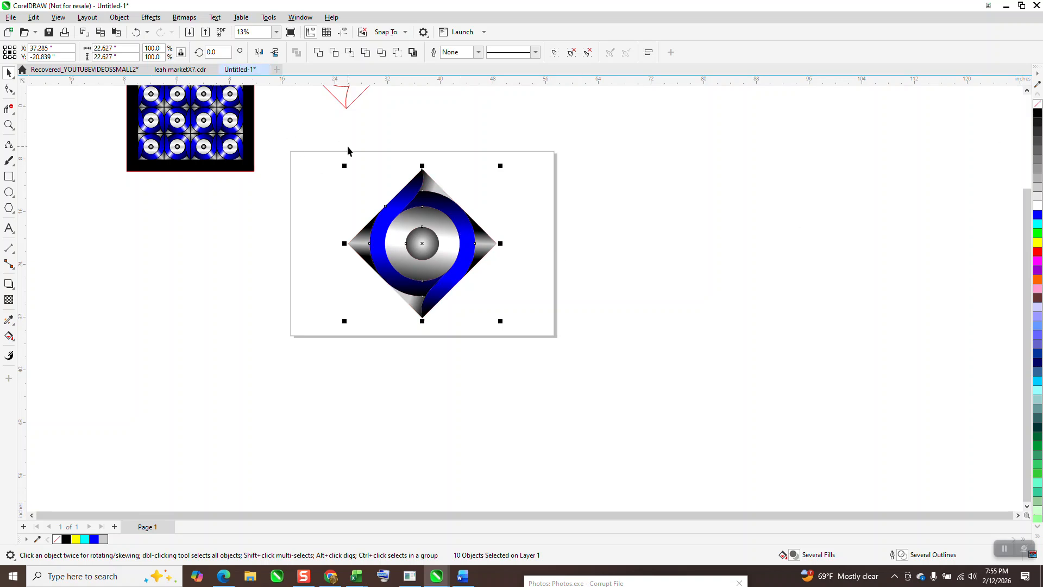
pyautogui.hotkey('ctrl', 'g')
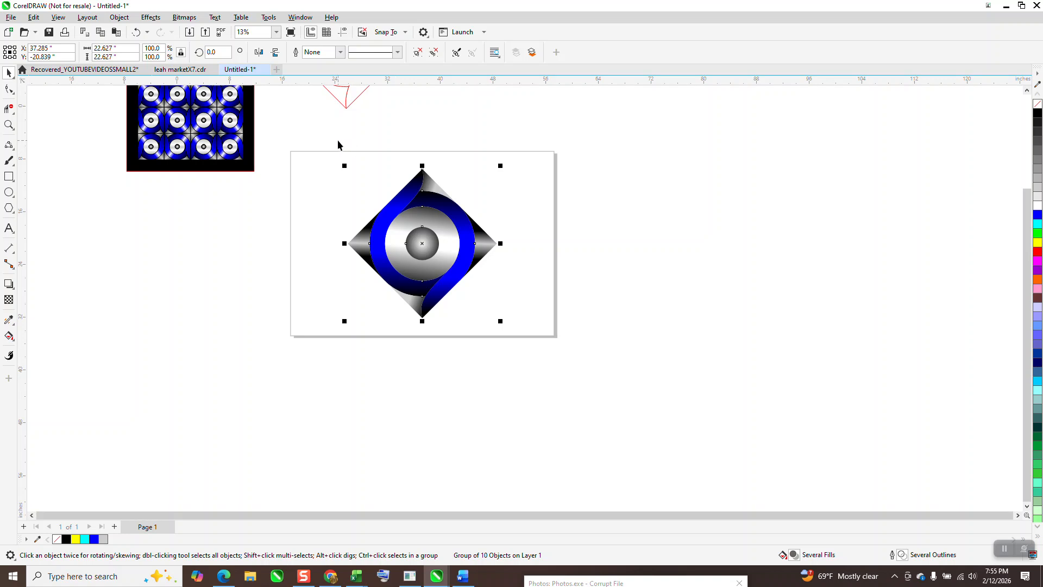
# Step: Rotate the grouped motif 45°, resize it to 4 inches square and move it near the page's upper-left corner
pyautogui.click(220, 52)
pyautogui.write('45')
pyautogui.press('Return')
pyautogui.click(101, 47)
pyautogui.write('4')
pyautogui.press('Return')
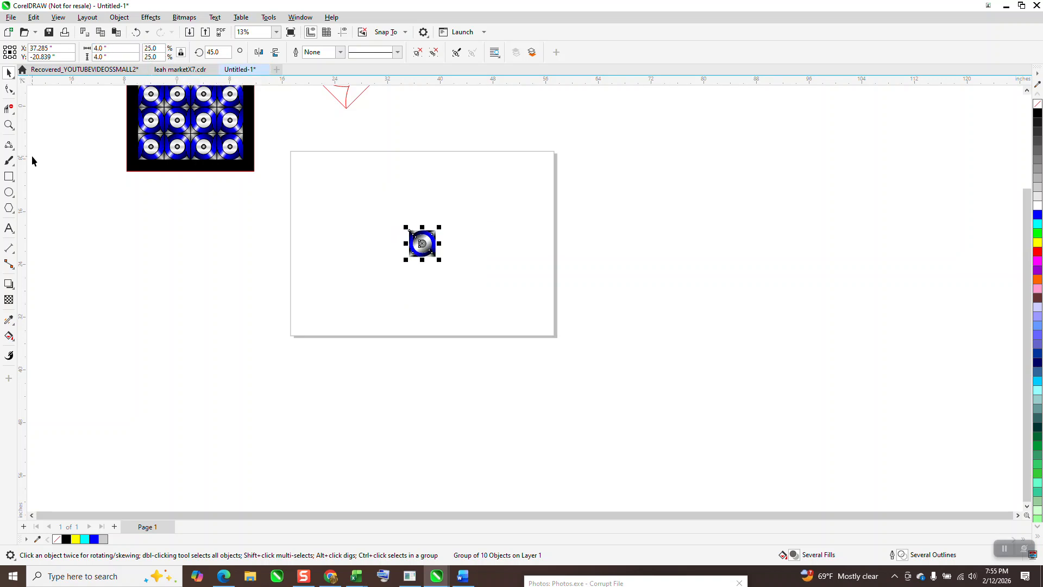
pyautogui.moveTo(423, 243); pyautogui.dragTo(361, 183)
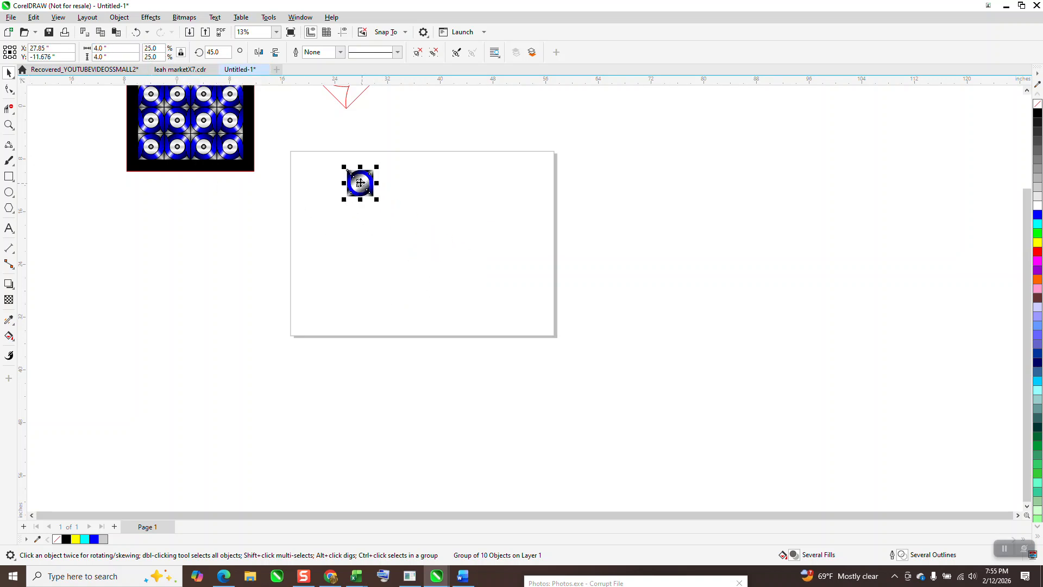
pyautogui.click(363, 116)
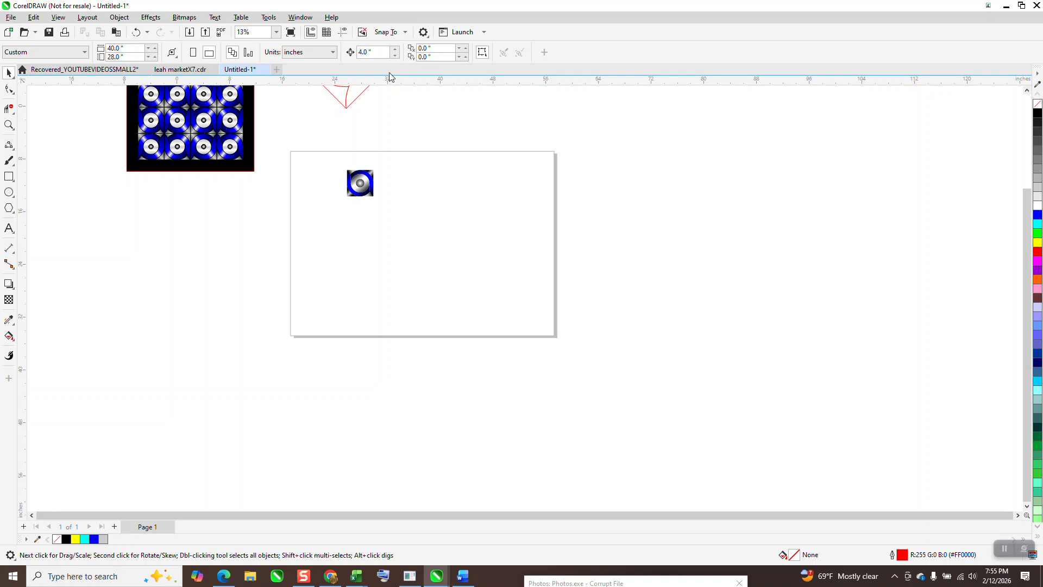
# Step: Duplicate the square tile 4 inches to its right and mirror the copy horizontally
pyautogui.click(9, 125)
pyautogui.click(508, 250)
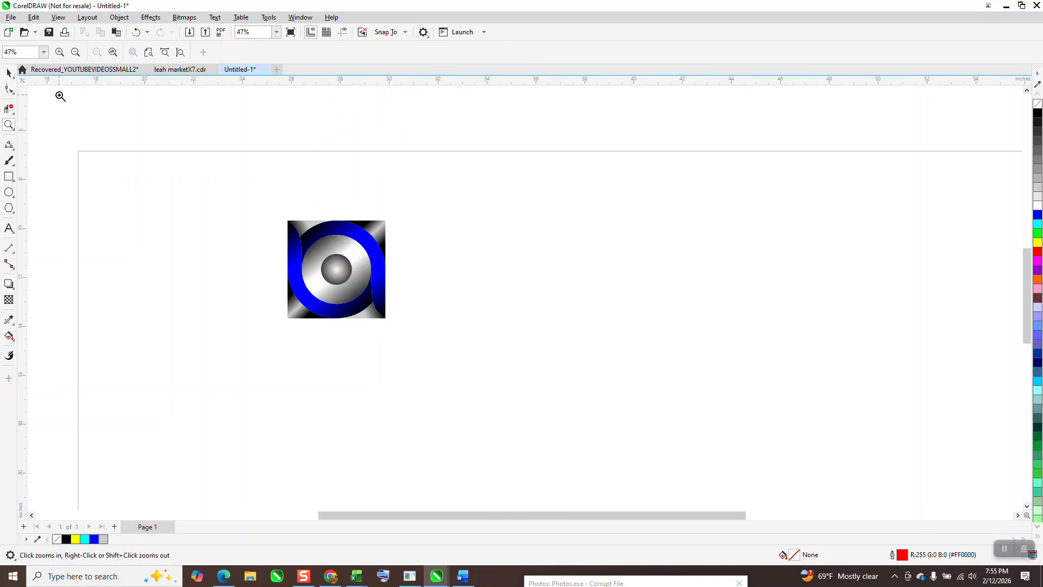
pyautogui.click(9, 72)
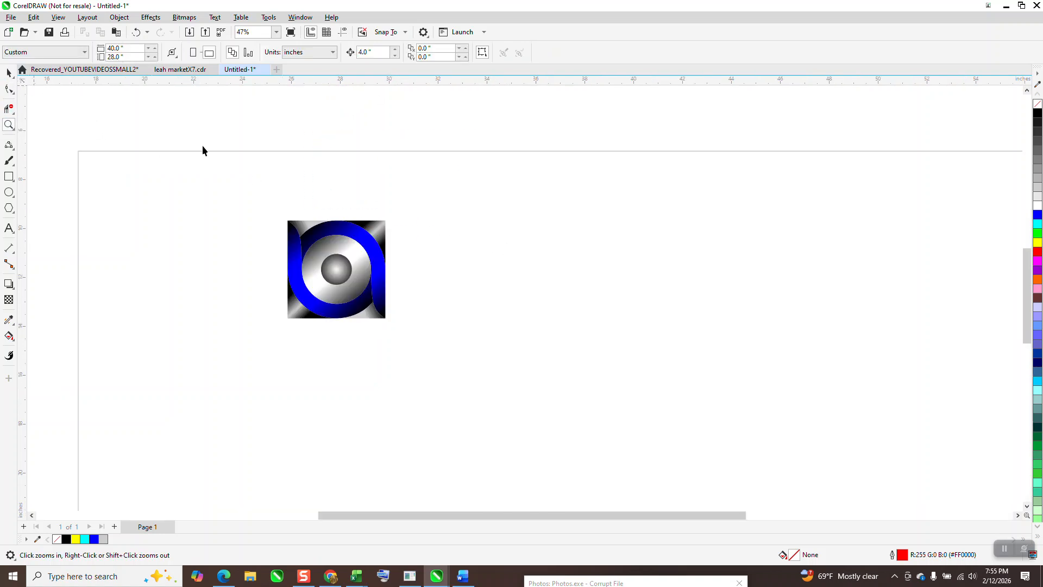
pyautogui.click(335, 236)
pyautogui.hotkey('ctrl', 'd')
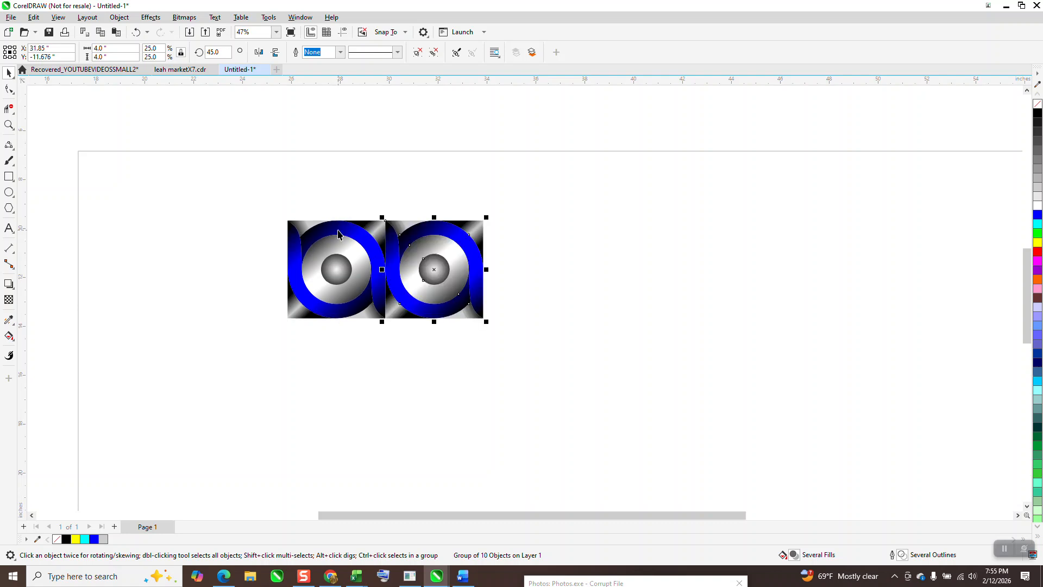
pyautogui.click(259, 53)
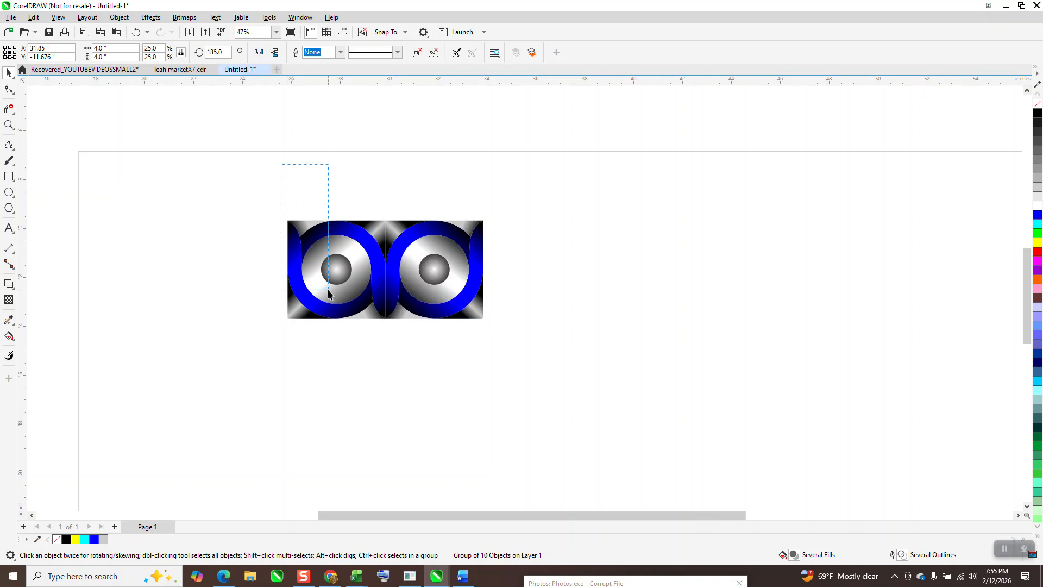
# Step: Select the mirrored tile pair and repeat it to the right to make a row of six tiles
pyautogui.moveTo(328, 293); pyautogui.dragTo(329, 294)
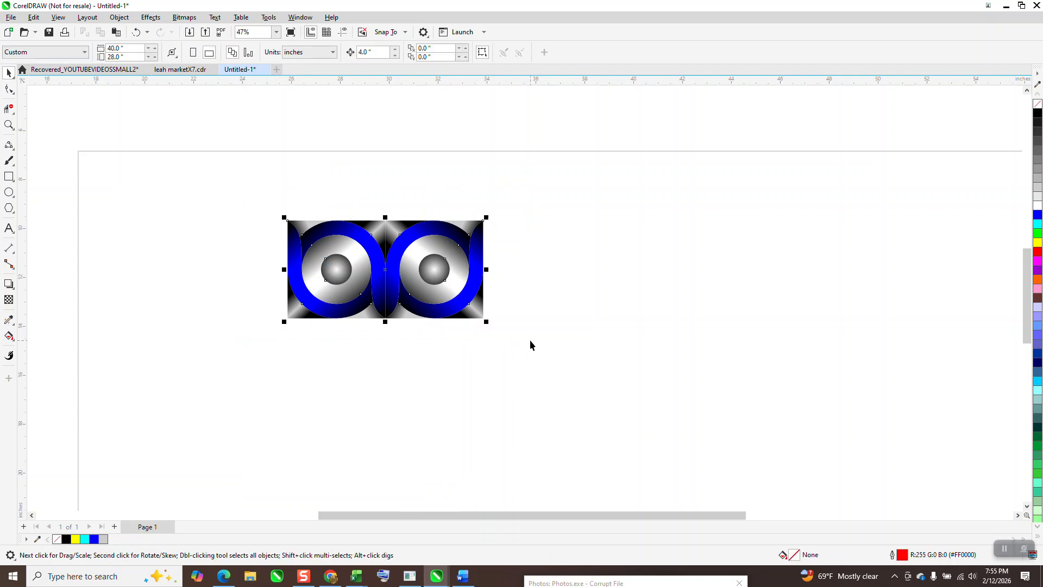
pyautogui.hotkey('ctrl', 'd')
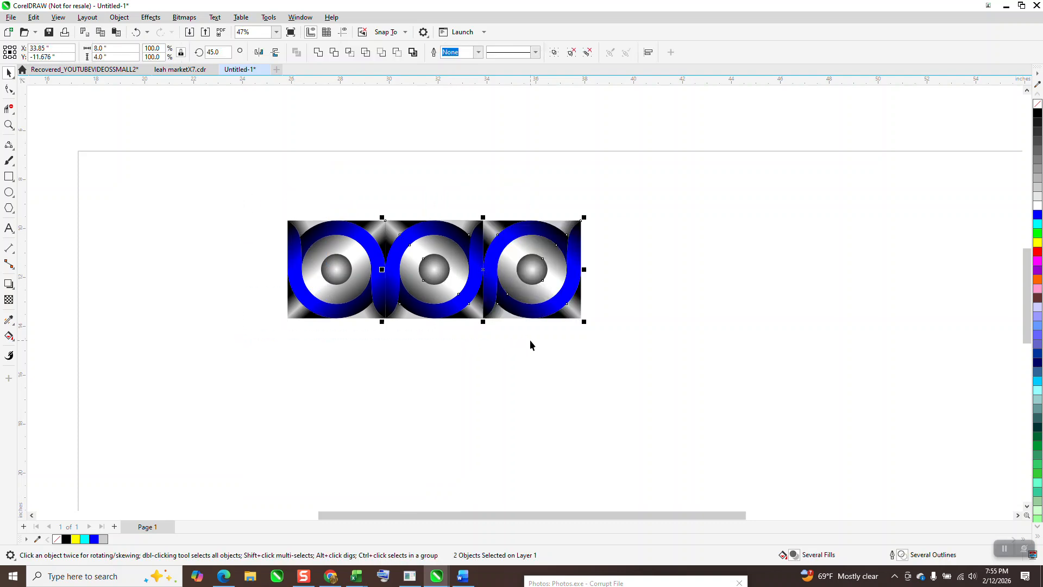
pyautogui.hotkey('ctrl', 'd')
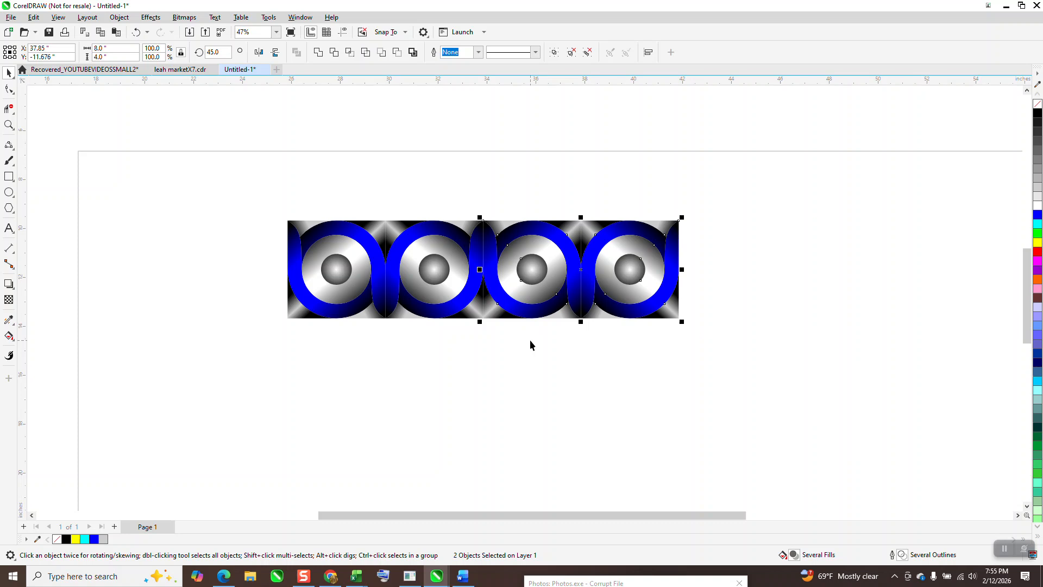
pyautogui.hotkey('ctrl', 'd')
# Step: Duplicate the six-tile row 4 inches below itself and mirror the copy vertically
pyautogui.scroll(-1, 420, 293)
pyautogui.moveTo(298, 213); pyautogui.dragTo(777, 376)
pyautogui.hotkey('ctrl', 'd')
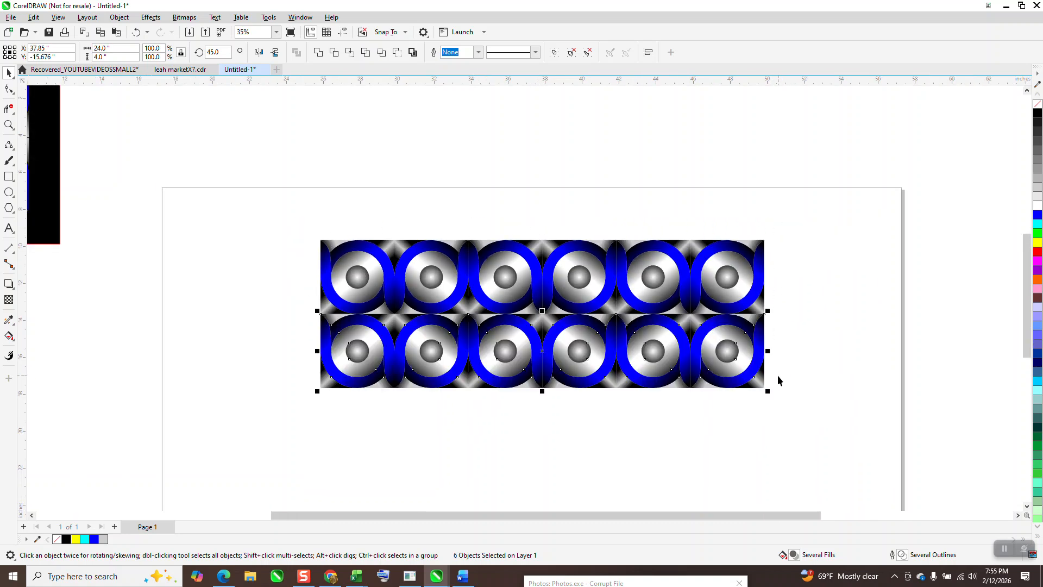
pyautogui.scroll(-1, 760, 356)
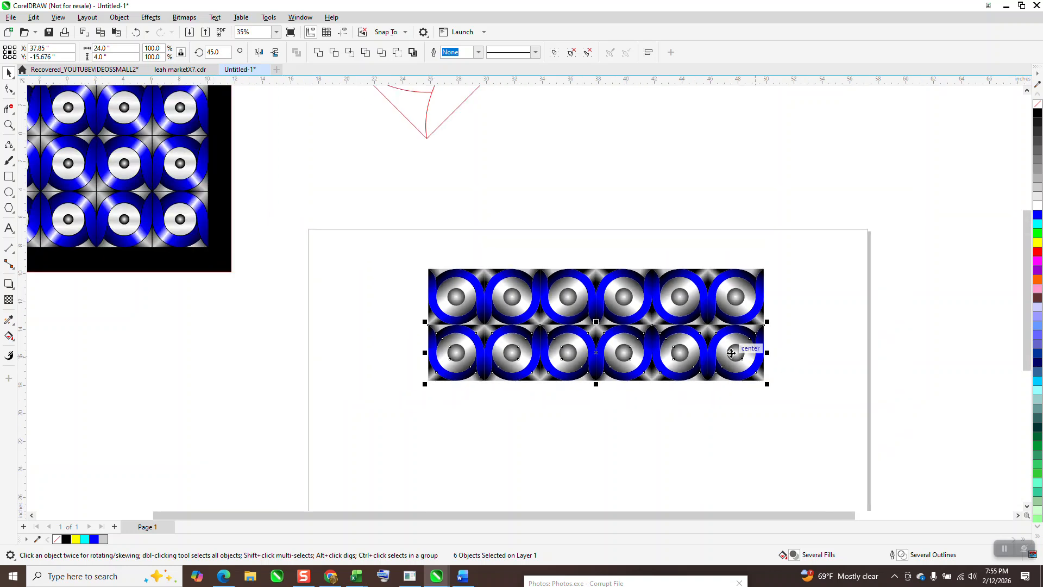
pyautogui.click(274, 54)
# Step: Copy both tile rows and move the copy 8 inches down to form four rows
pyautogui.moveTo(395, 204); pyautogui.dragTo(830, 413)
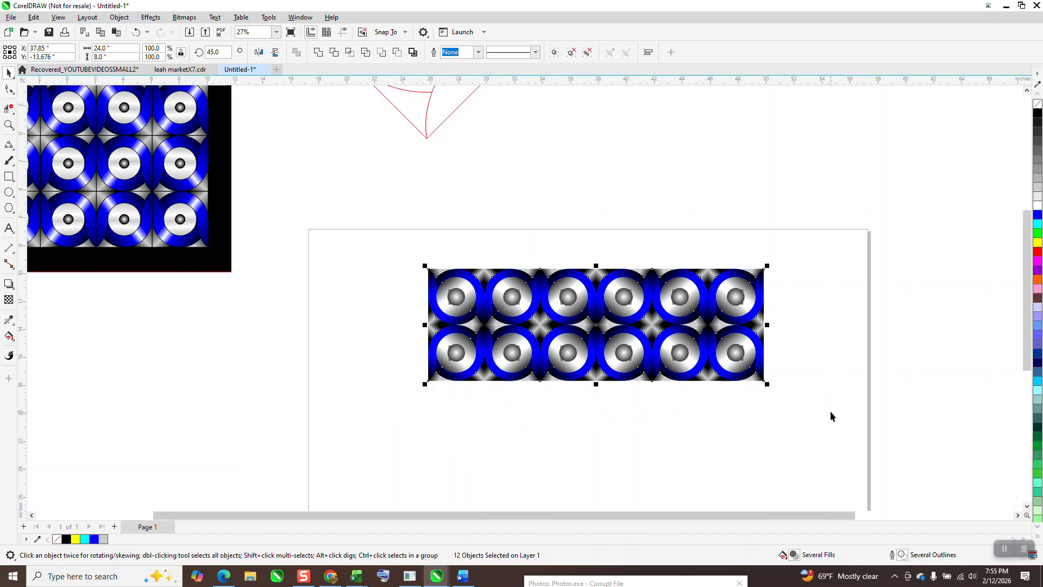
pyautogui.press('+')
pyautogui.press('Down')
pyautogui.press('Down')
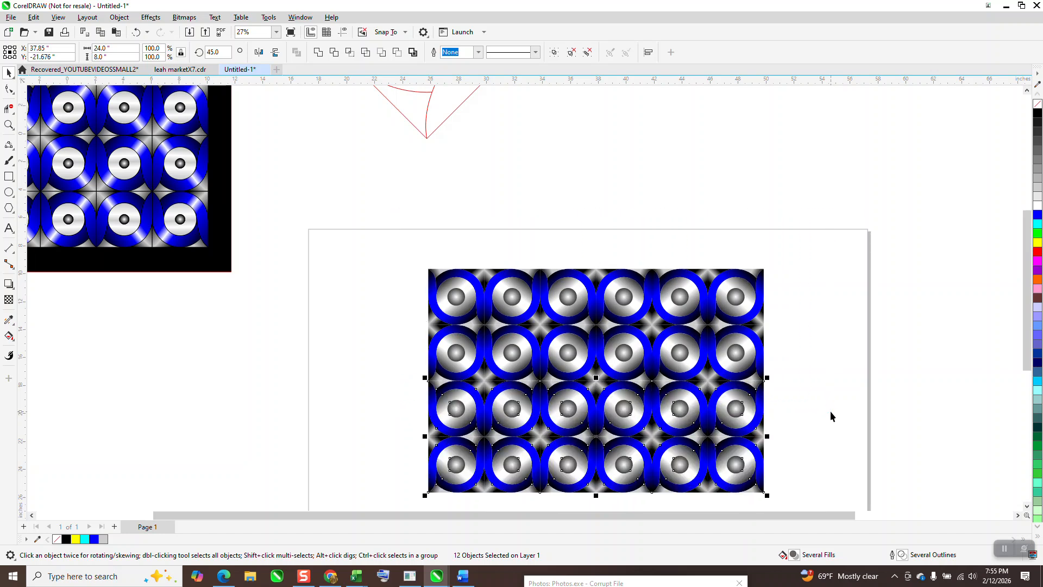
# Step: Group the lower two rows and copy them downward in 4-inch steps to complete a six-by-six tile grid
pyautogui.scroll(-2, 786, 359)
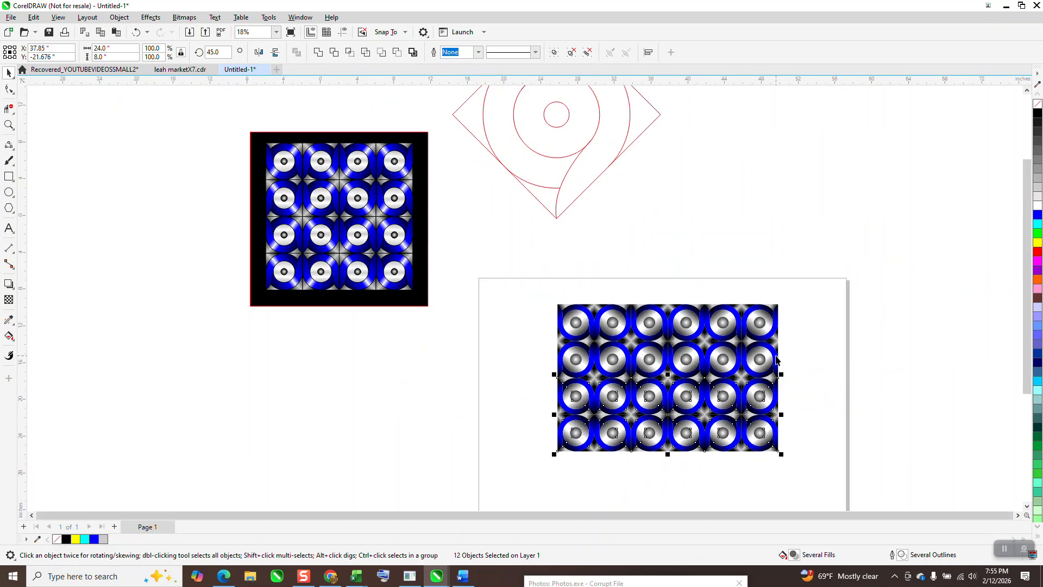
pyautogui.hotkey('ctrl', 'g')
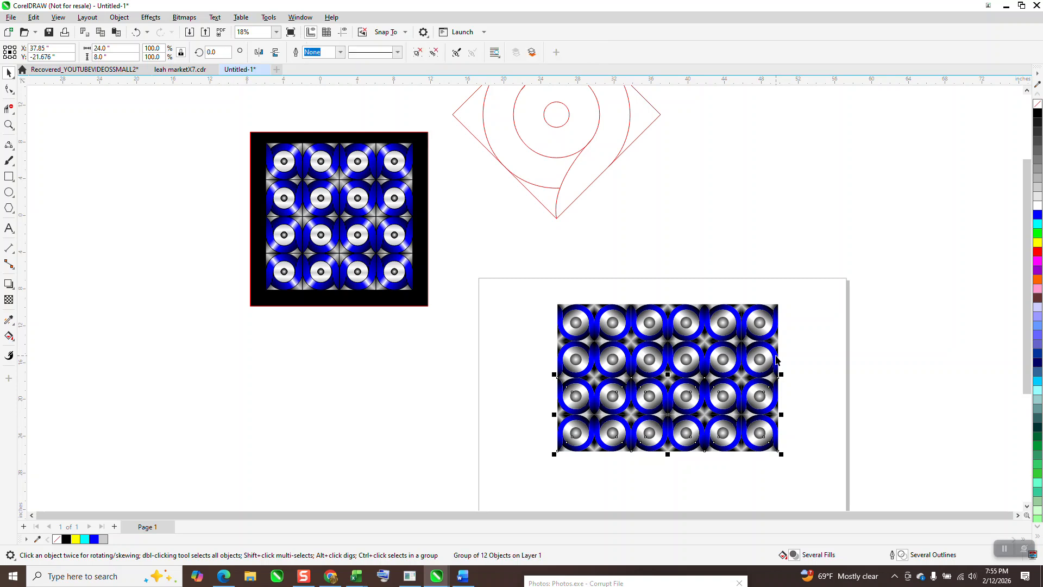
pyautogui.press('+')
pyautogui.press('Down')
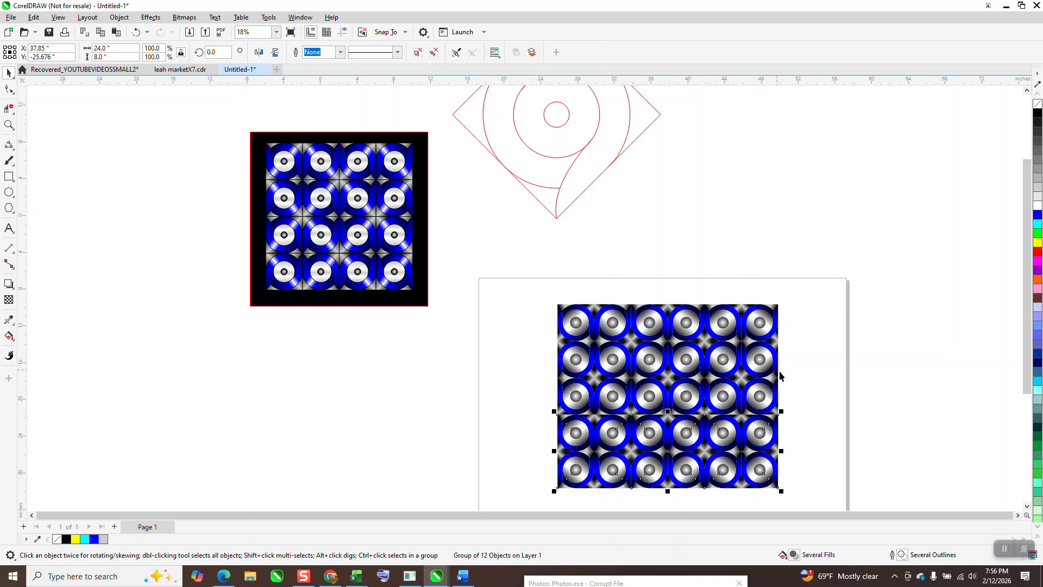
pyautogui.press('+')
pyautogui.press('Down')
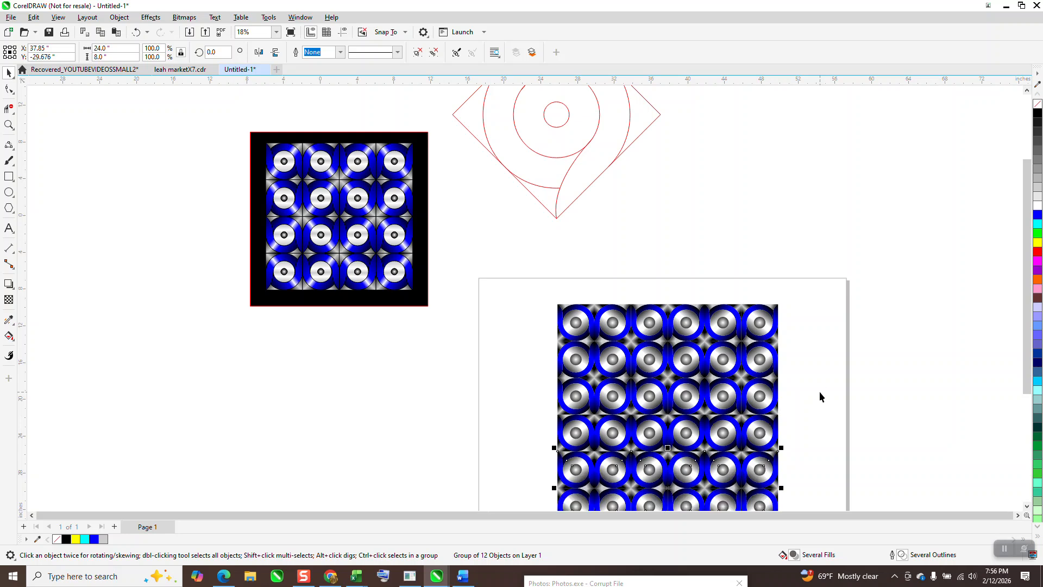
# Step: Examine the gradients of the black-framed reference pattern up close and compare them with the new tile grid
pyautogui.scroll(-1, 818, 389)
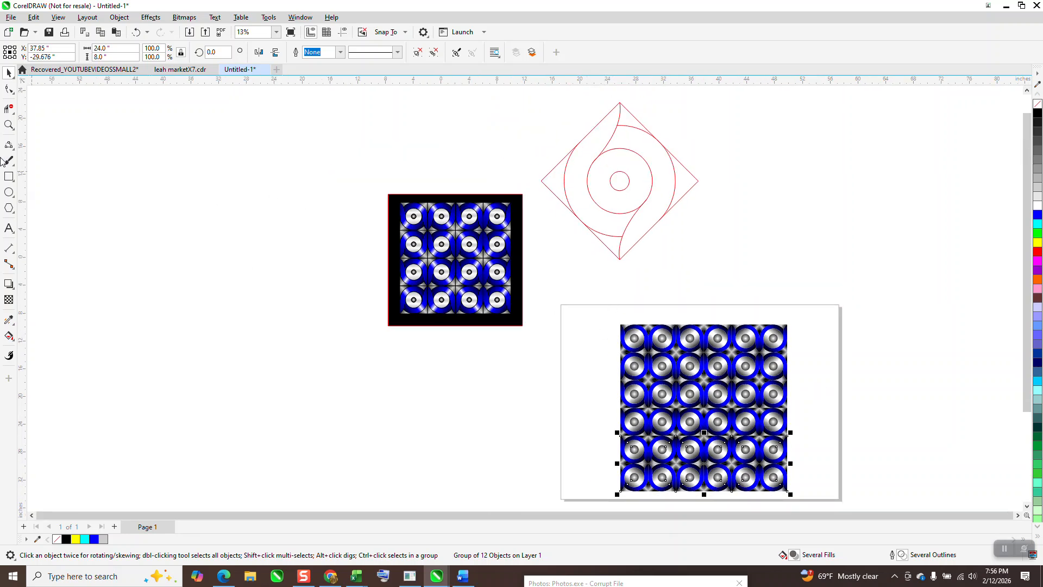
pyautogui.click(9, 125)
pyautogui.moveTo(392, 198); pyautogui.dragTo(465, 245)
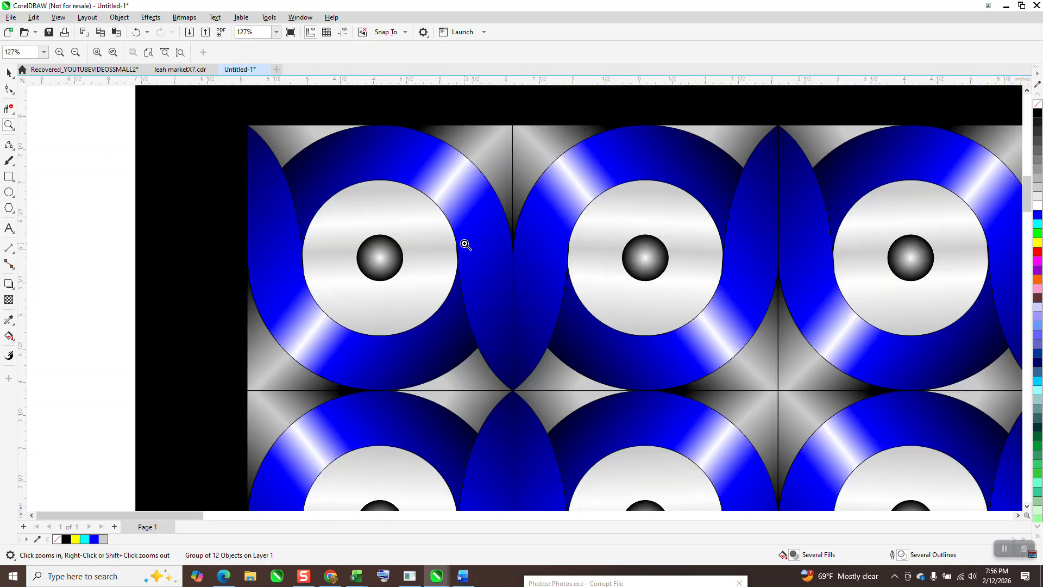
pyautogui.scroll(-6, 465, 245)
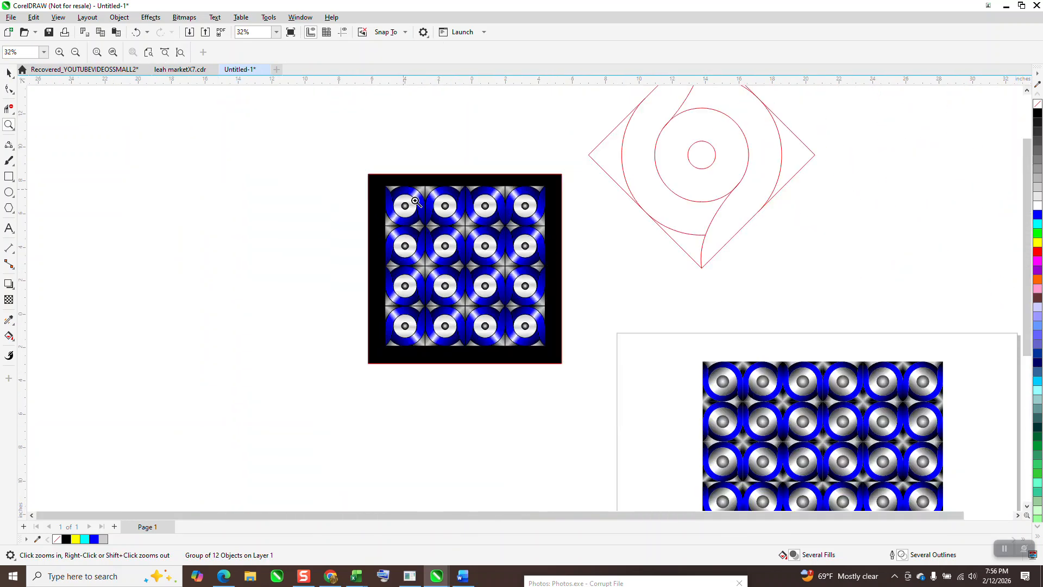
pyautogui.moveTo(716, 333); pyautogui.dragTo(833, 440)
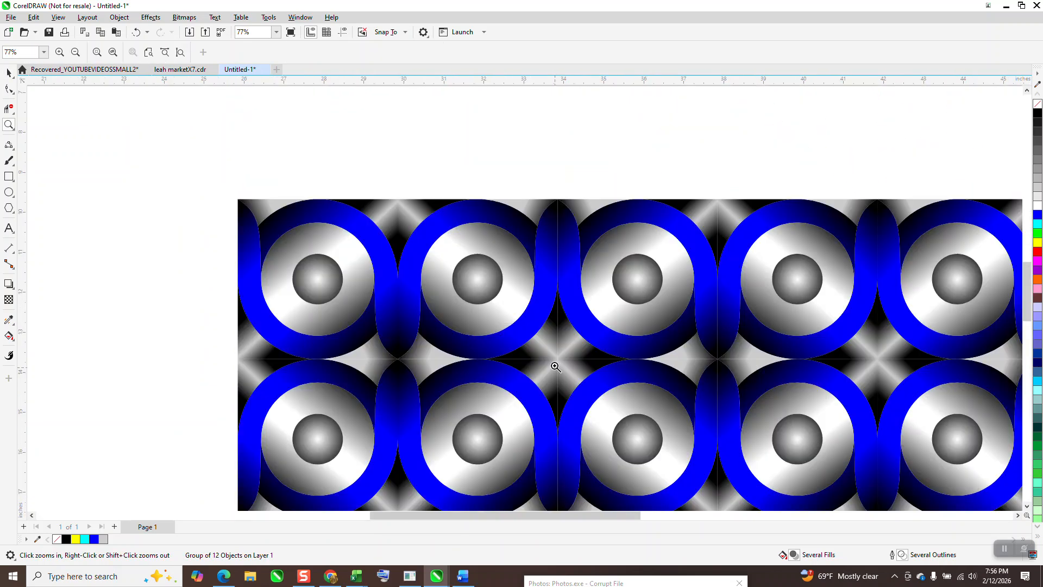
pyautogui.scroll(-2, 559, 331)
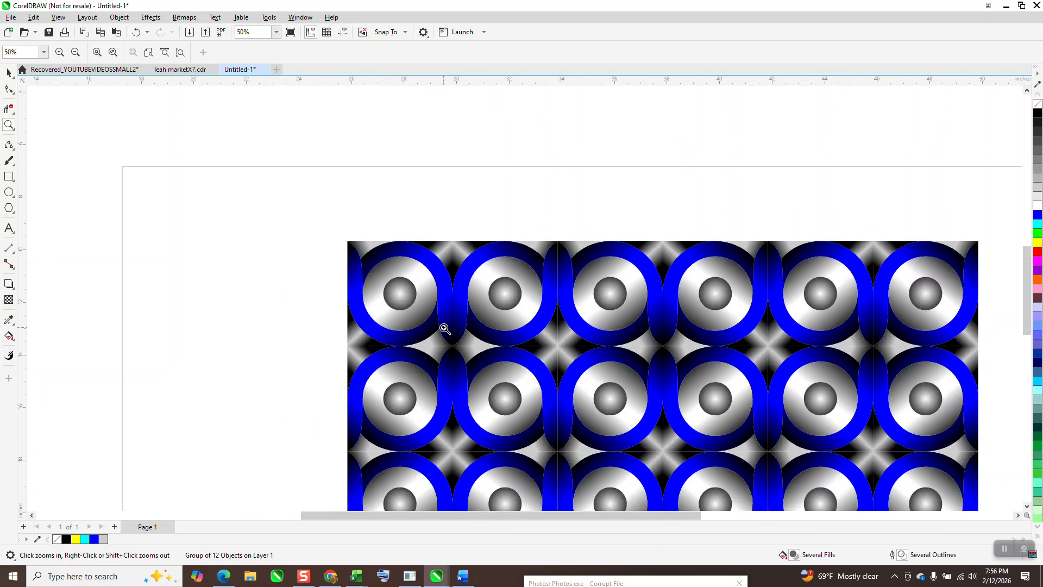
pyautogui.click(9, 73)
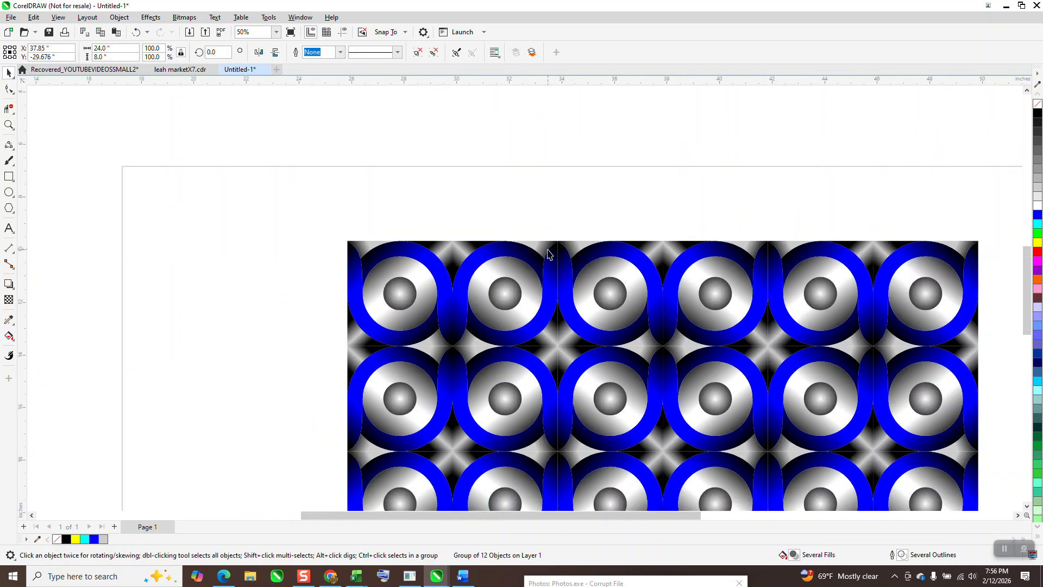
pyautogui.click(506, 199)
pyautogui.scroll(-6, 417, 205)
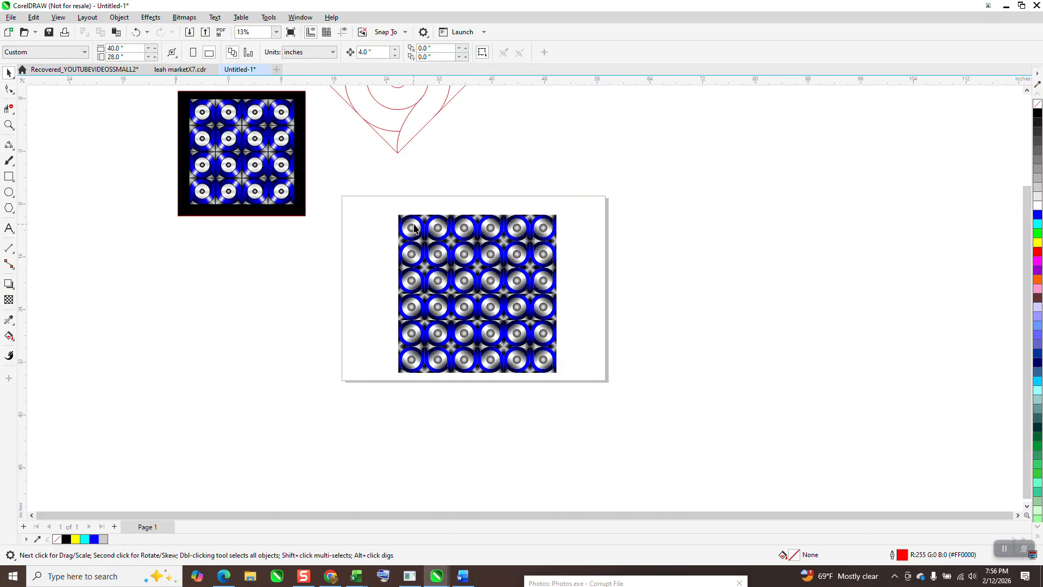
# Step: Copy one tile to the empty area beside the page and duplicate it in 3.99-inch steps into a row of five
pyautogui.click(413, 228)
pyautogui.moveTo(406, 222); pyautogui.dragTo(703, 189)
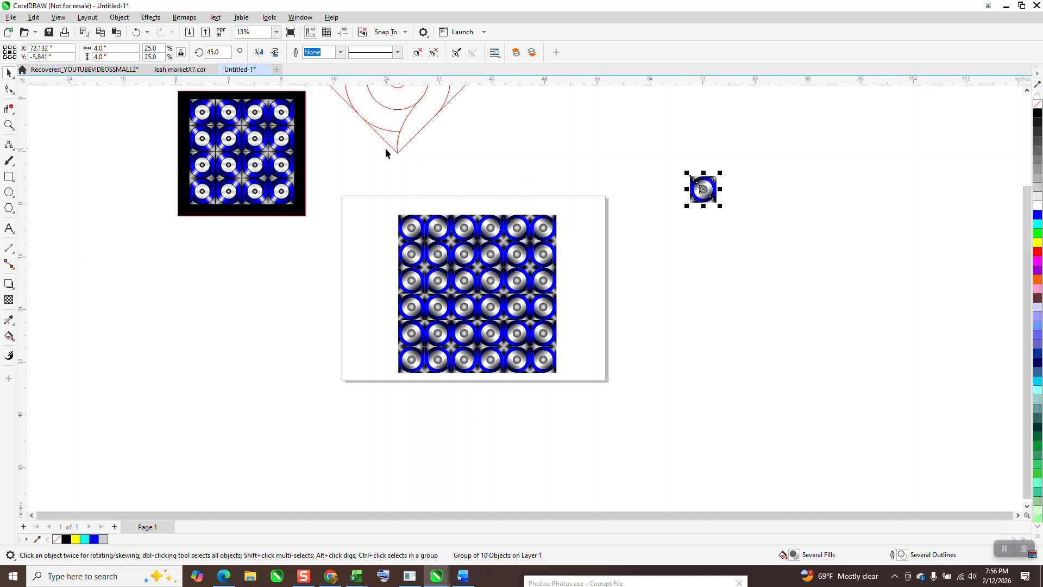
pyautogui.click(385, 149)
pyautogui.write('3.99')
pyautogui.press('Return')
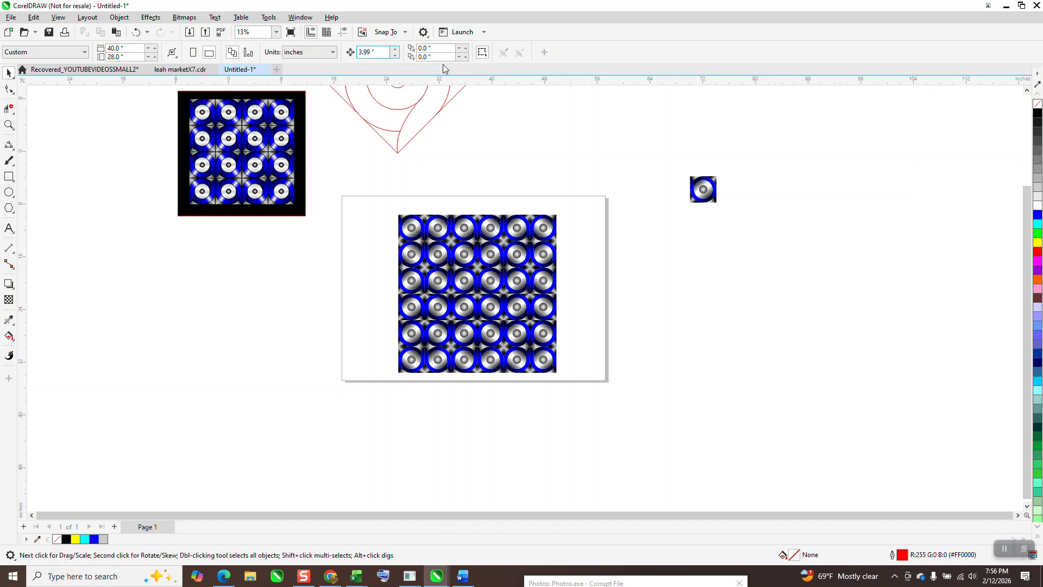
pyautogui.click(694, 189)
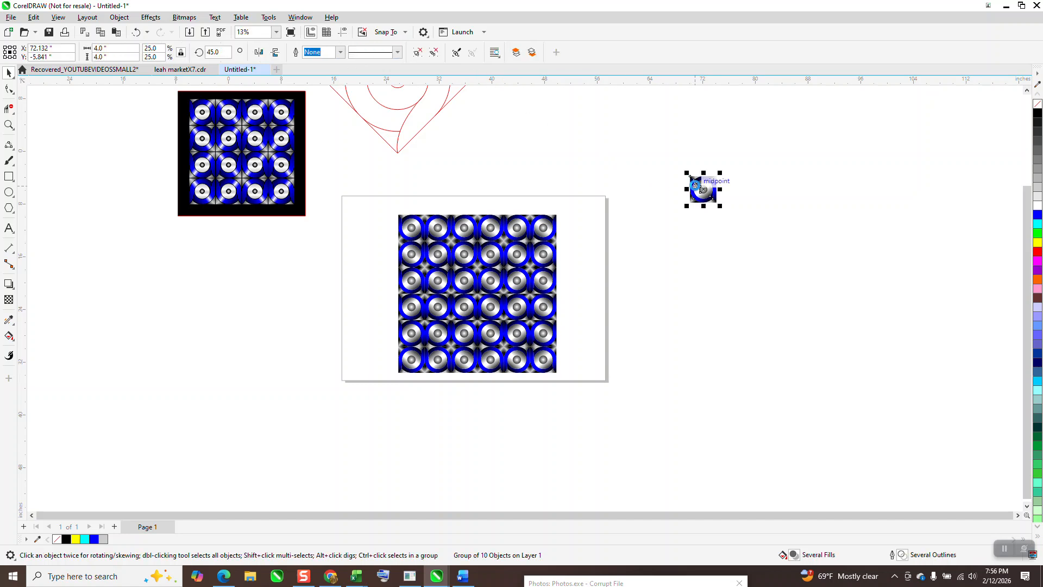
pyautogui.hotkey('ctrl', 'd')
pyautogui.hotkey('ctrl', 'd')
pyautogui.hotkey('ctrl', 'd')
pyautogui.hotkey('ctrl', 'd')
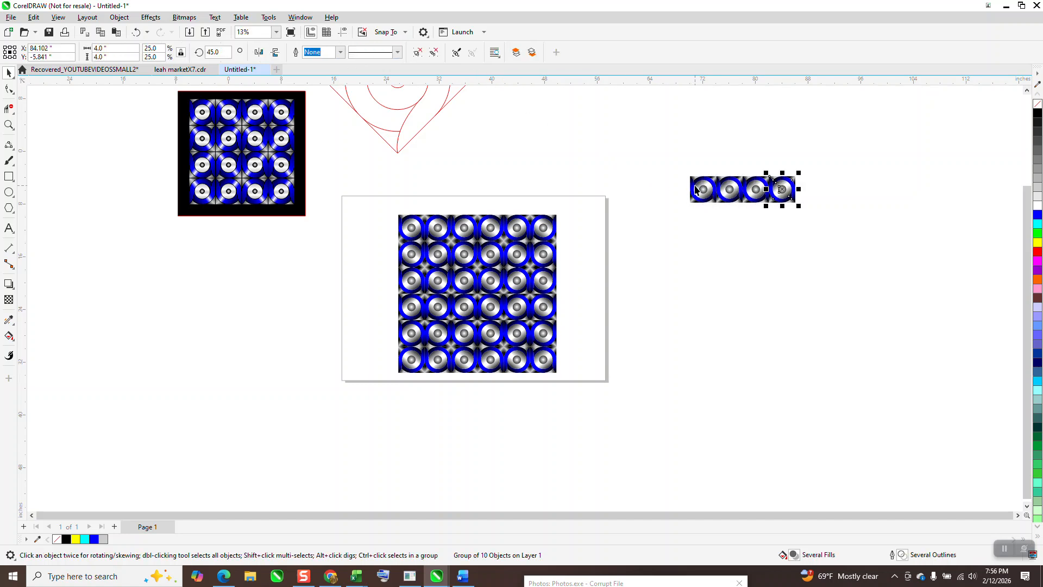
# Step: Copy the whole five-tile row downward in 3.99-inch steps to form six unmirrored rows
pyautogui.moveTo(678, 162); pyautogui.dragTo(867, 233)
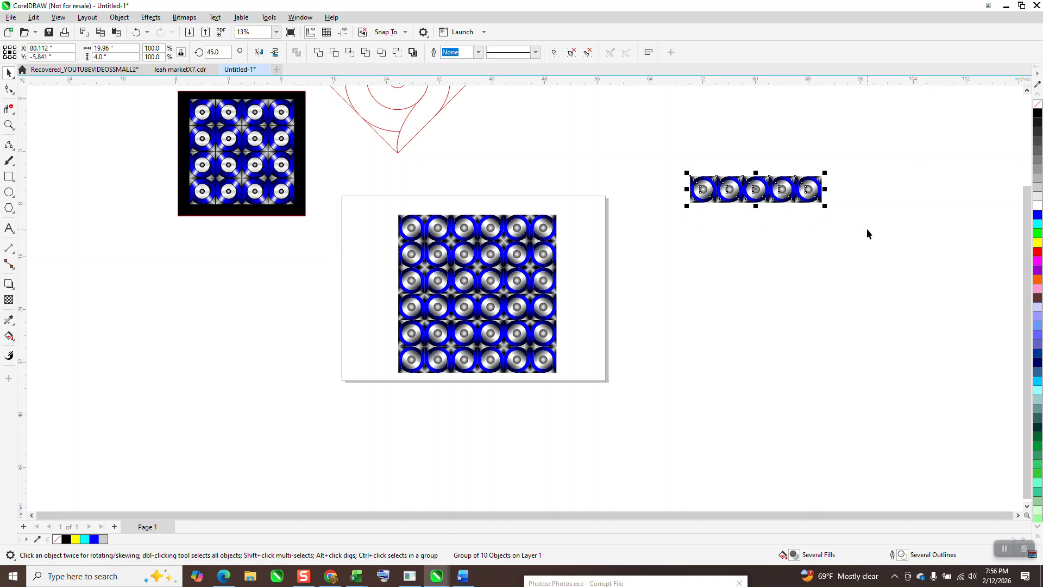
pyautogui.hotkey('ctrl', 'd')
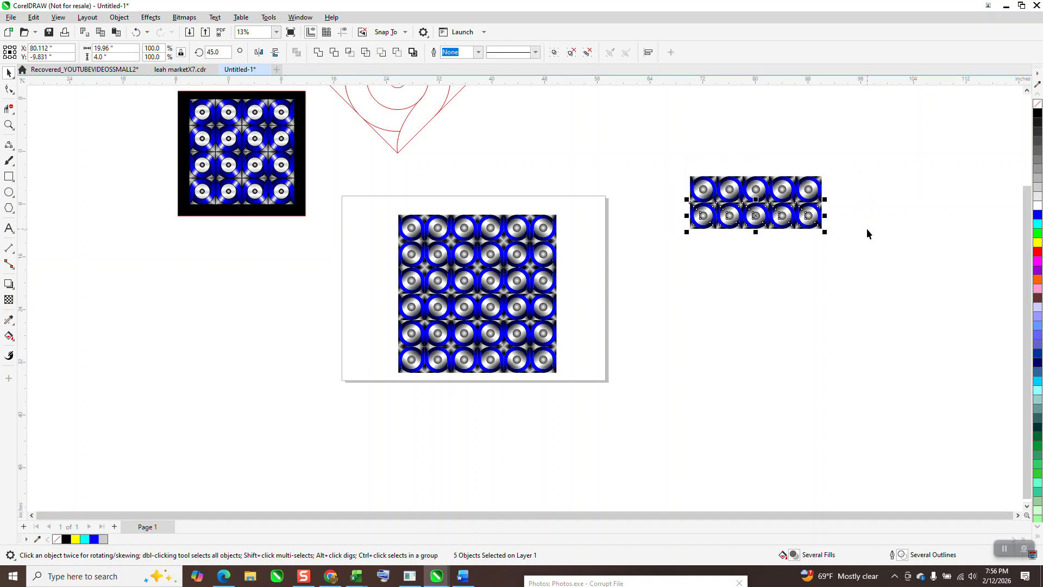
pyautogui.hotkey('ctrl', 'd')
pyautogui.hotkey('ctrl', 'd')
pyautogui.hotkey('ctrl', 'd')
pyautogui.hotkey('ctrl', 'd')
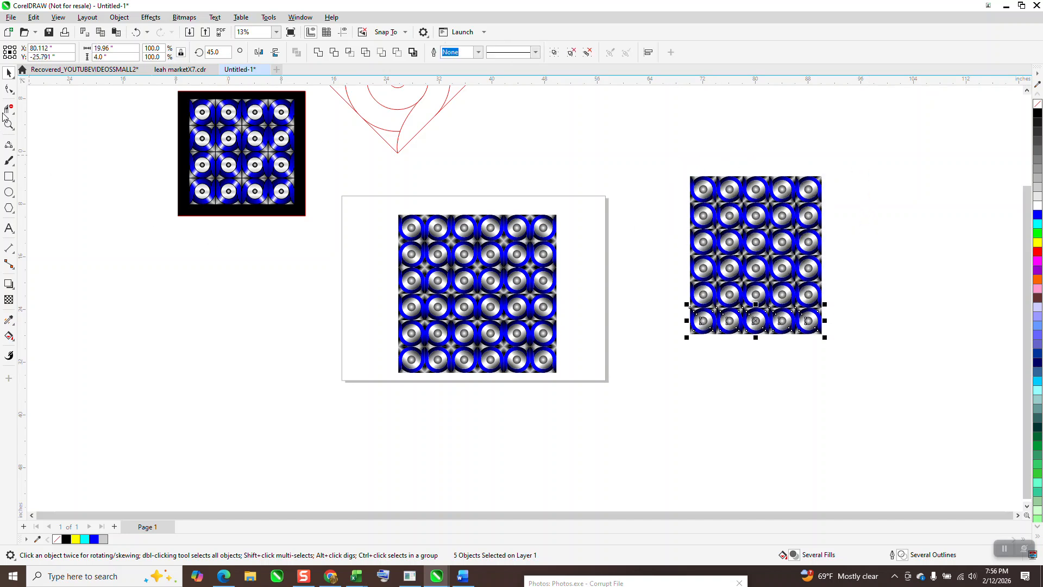
# Step: Examine the joints between the unmirrored tiles up close and compare that grid with the mirrored one on the page
pyautogui.click(8, 124)
pyautogui.moveTo(677, 182); pyautogui.dragTo(755, 244)
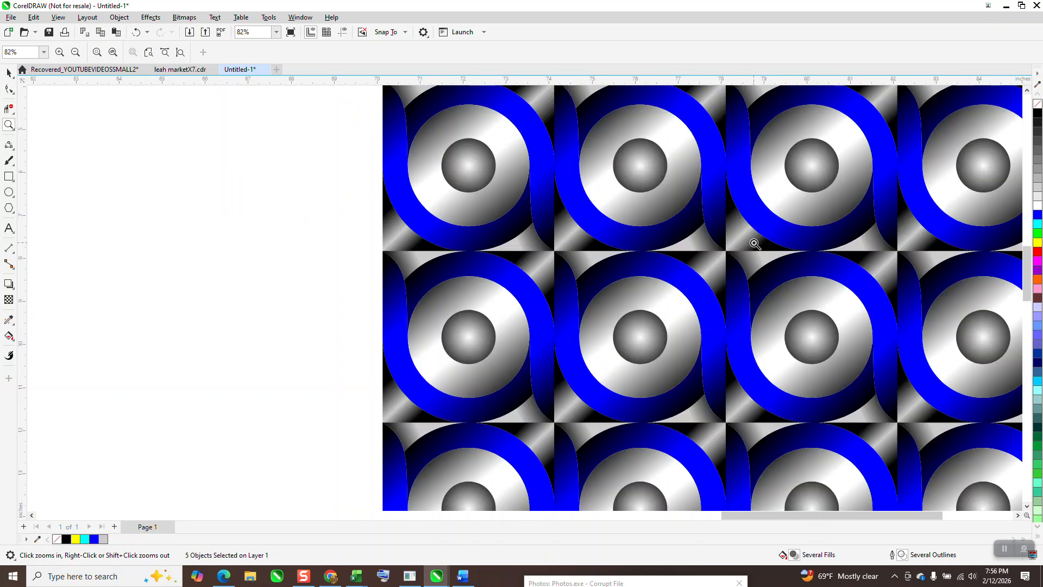
pyautogui.scroll(-2, 586, 254)
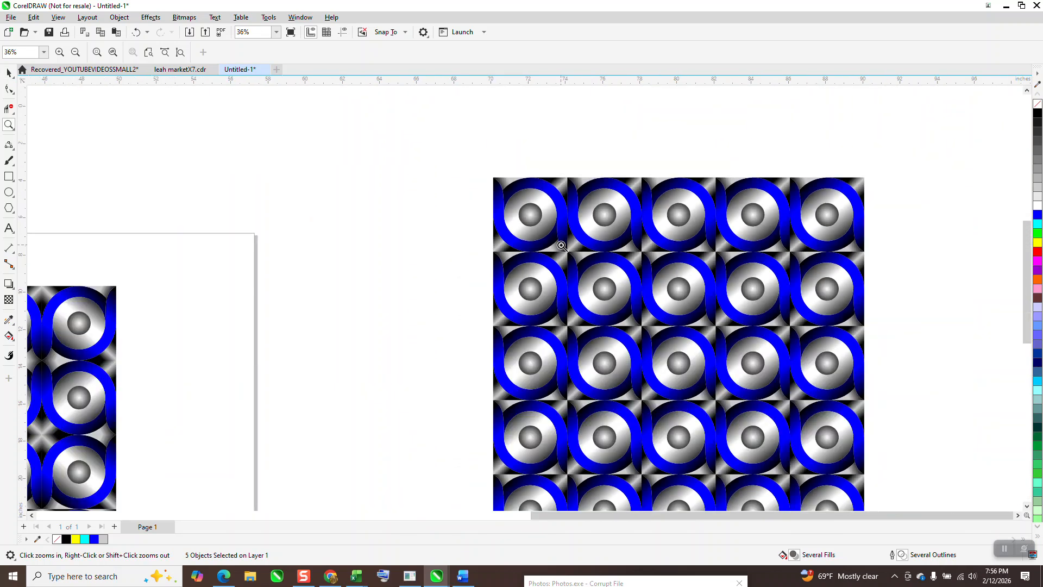
pyautogui.scroll(-1, 561, 246)
pyautogui.scroll(-1, 555, 247)
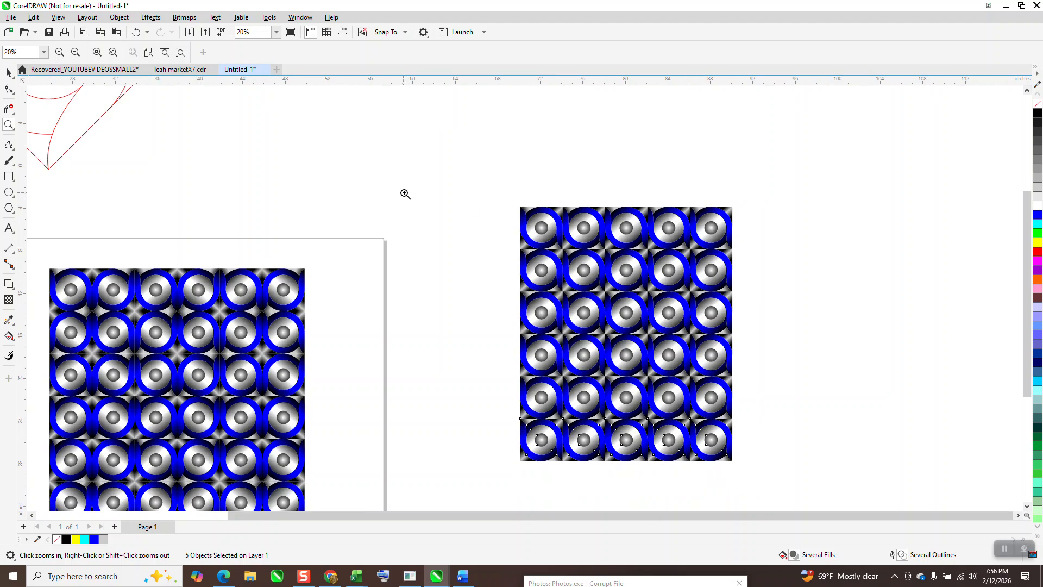
pyautogui.scroll(-1, 406, 195)
pyautogui.moveTo(129, 245); pyautogui.dragTo(449, 457)
pyautogui.scroll(-1, 579, 298)
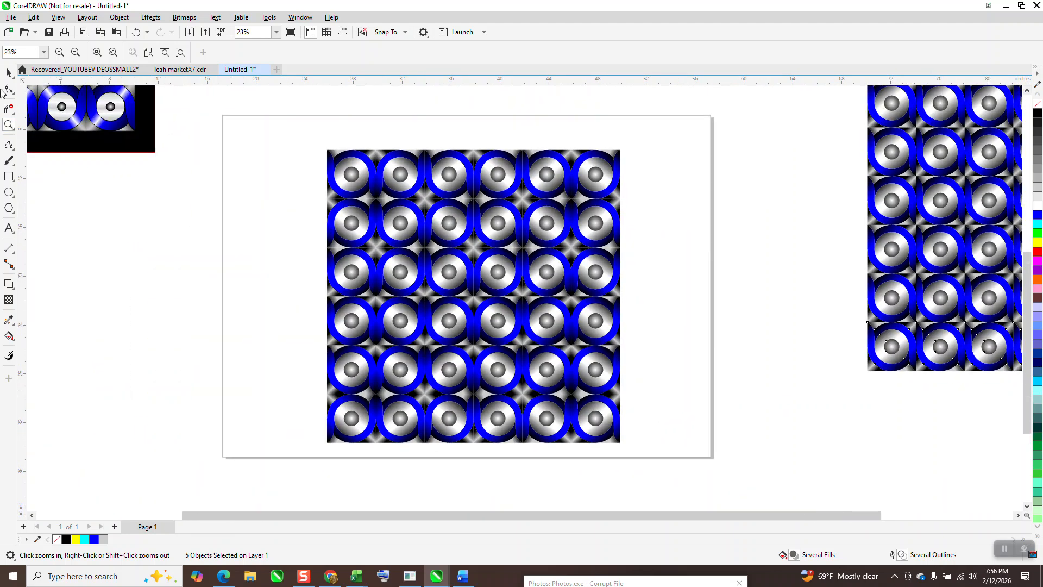
# Step: Draw a rectangle about 27.9 by 27.5 inches around the mirrored tile grid and fill it black
pyautogui.click(8, 73)
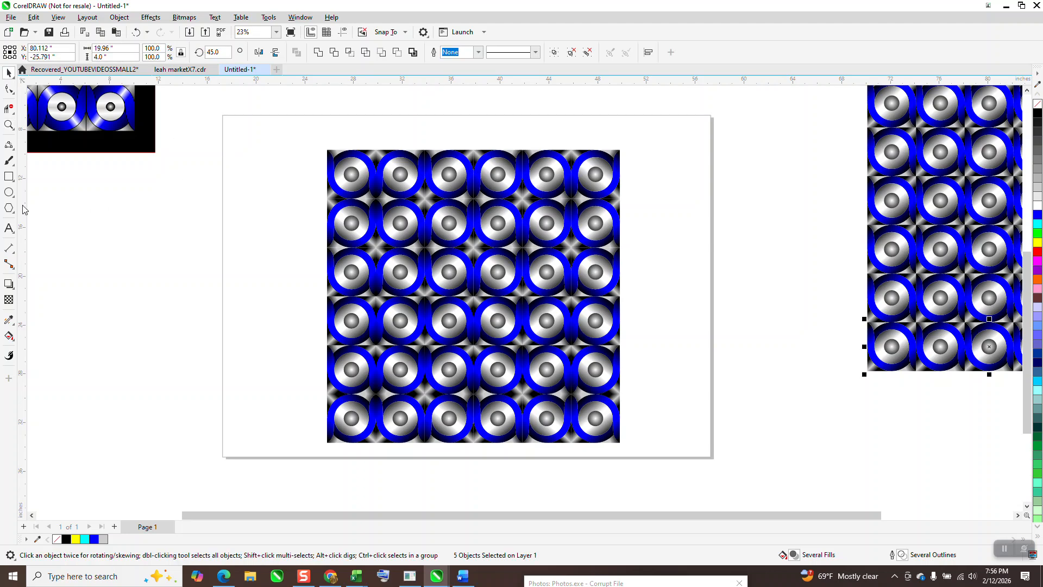
pyautogui.click(9, 179)
pyautogui.moveTo(311, 136)
pyautogui.mouseDown()
pyautogui.moveTo(633, 405)
pyautogui.moveTo(653, 471)
pyautogui.mouseUp()
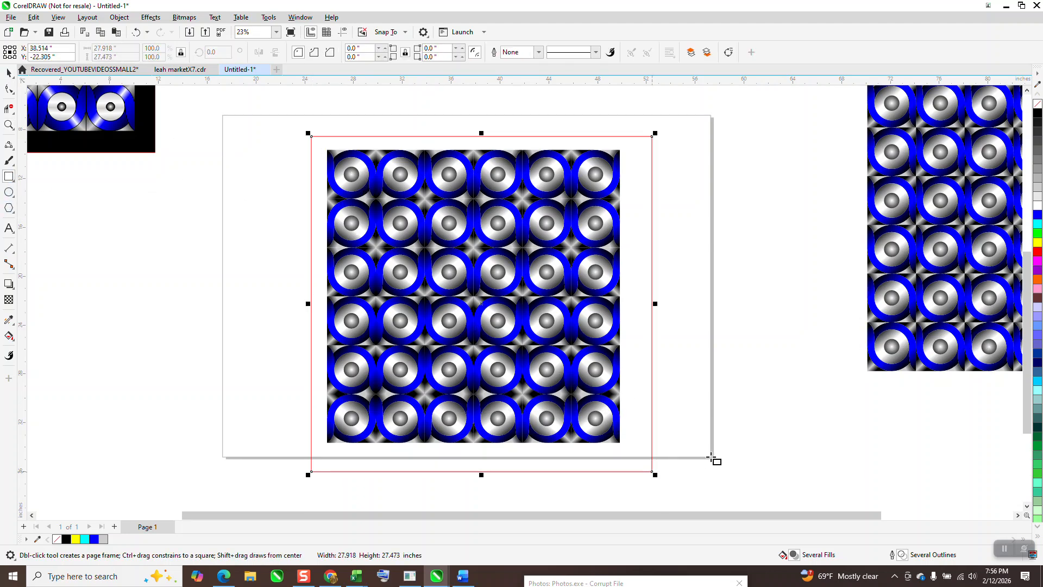
pyautogui.click(1037, 113)
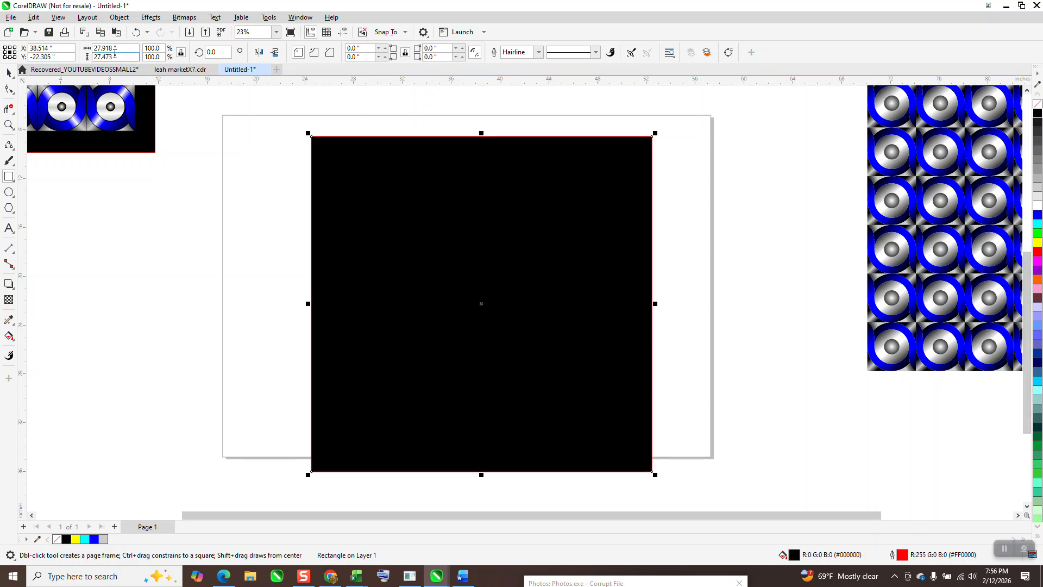
# Step: Send the black rectangle behind the mirrored tile grid as its background frame
pyautogui.click(119, 17)
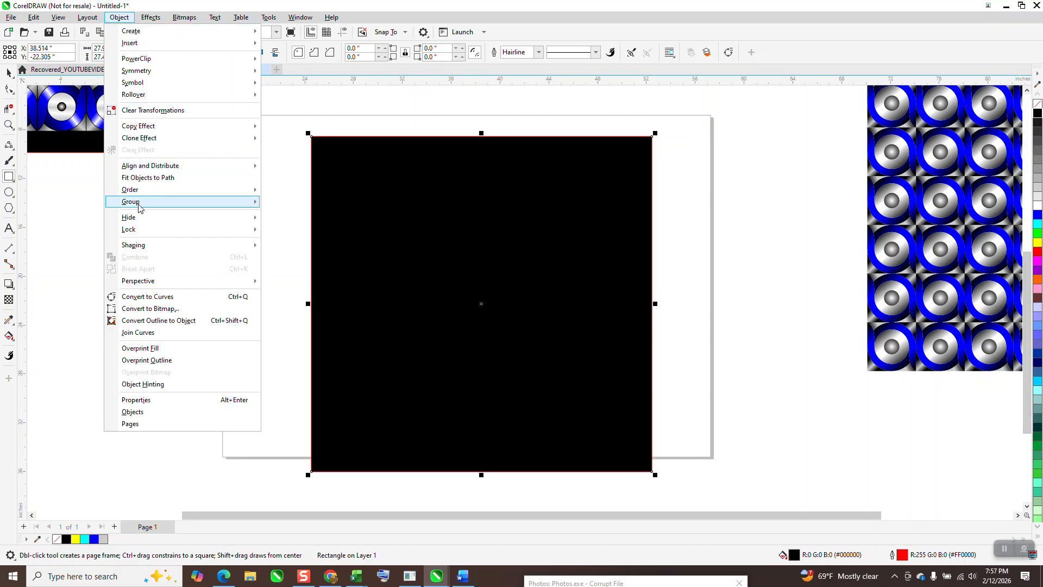
pyautogui.moveTo(140, 201)
pyautogui.click(269, 205)
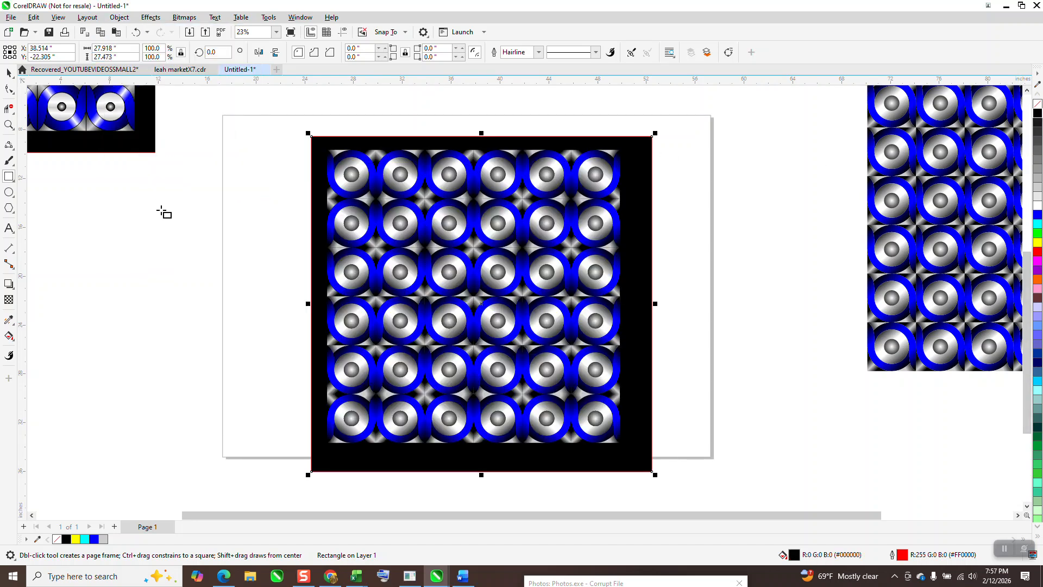
# Step: Review the finished patterns together and examine the red outline drawing of the diamond motif up close
pyautogui.scroll(-1, 131, 226)
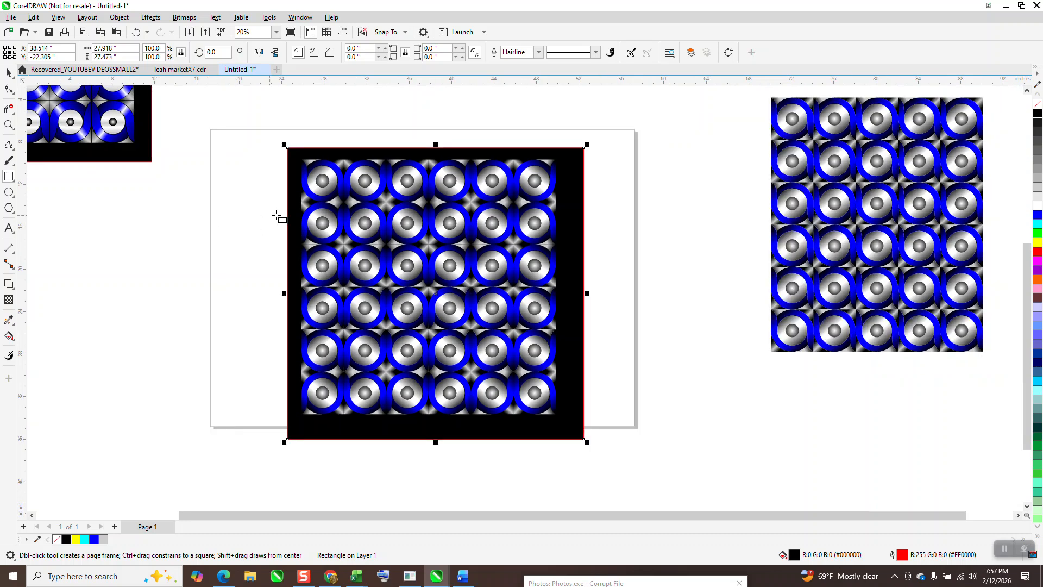
pyautogui.scroll(-1, 380, 239)
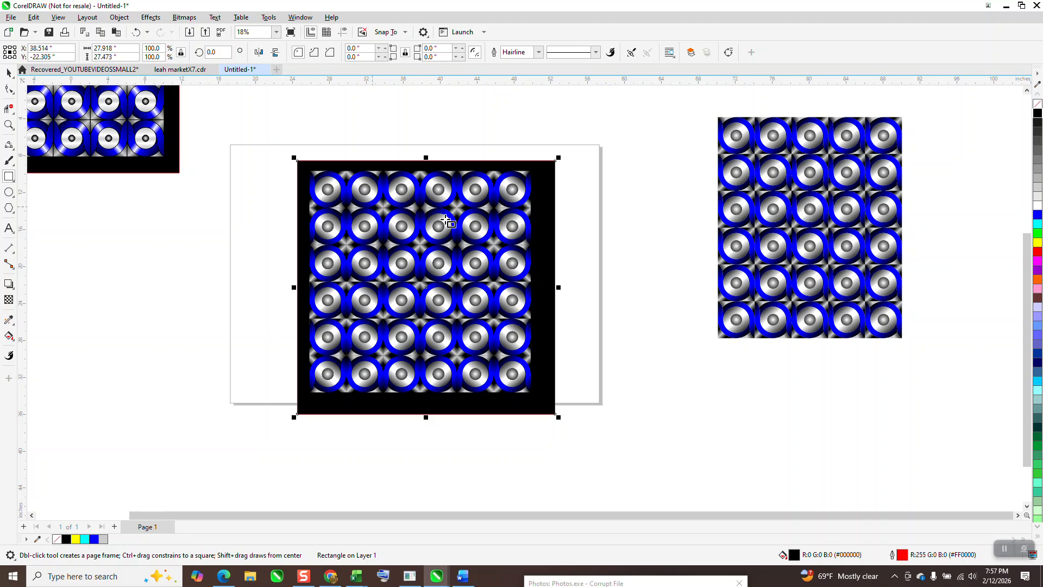
pyautogui.scroll(-4, 413, 256)
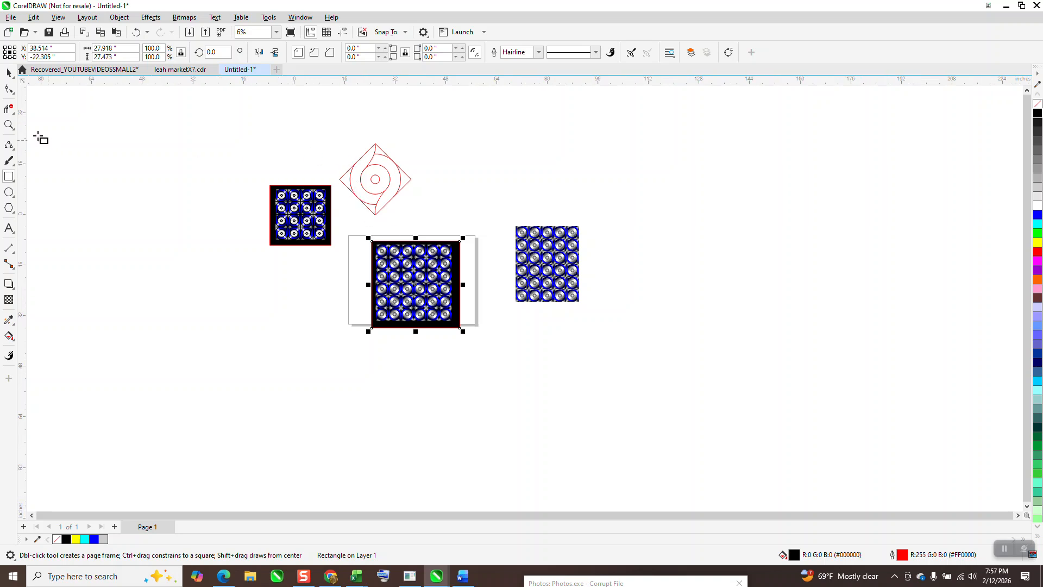
pyautogui.click(9, 125)
pyautogui.moveTo(345, 136); pyautogui.dragTo(455, 239)
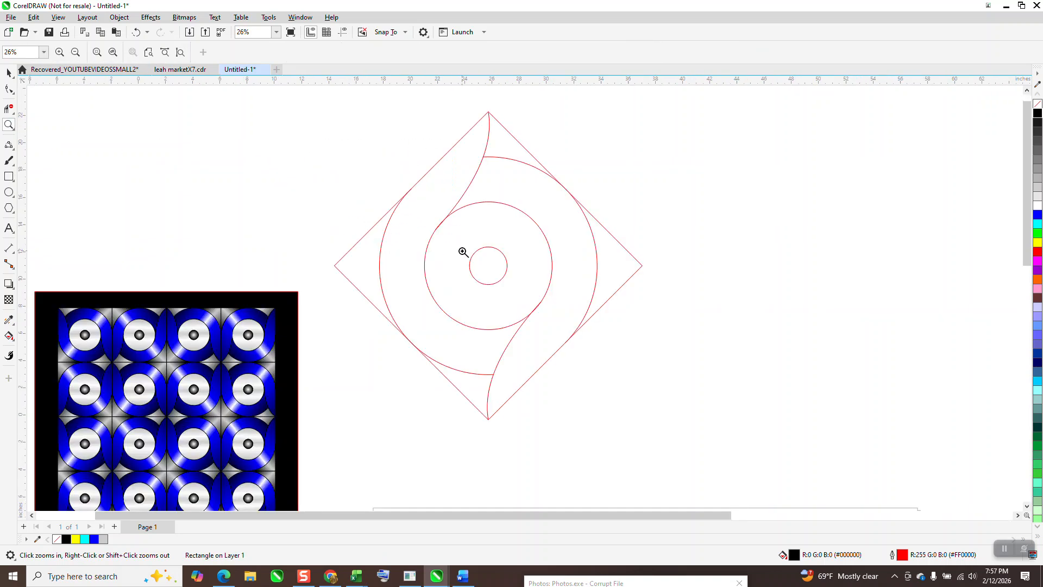